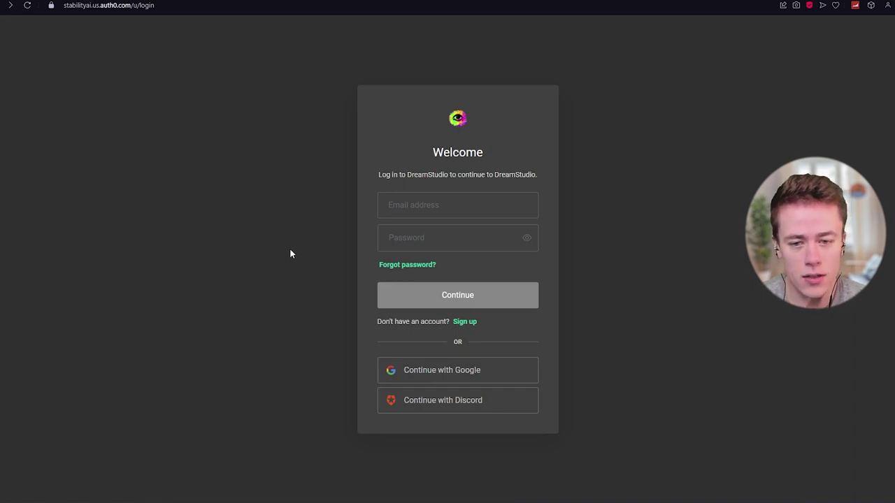
# Sign in to DreamStudio with the Google account and accept the app's access request
pyautogui.click(465, 372)
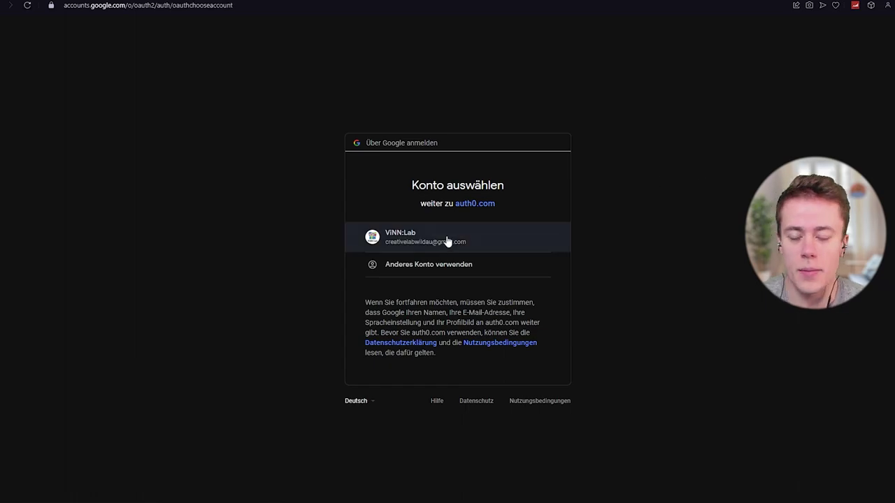
pyautogui.click(444, 239)
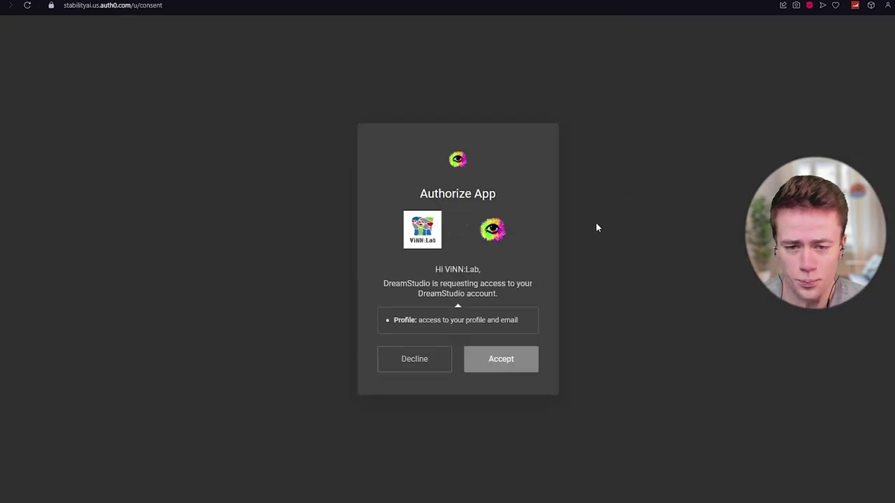
pyautogui.click(499, 367)
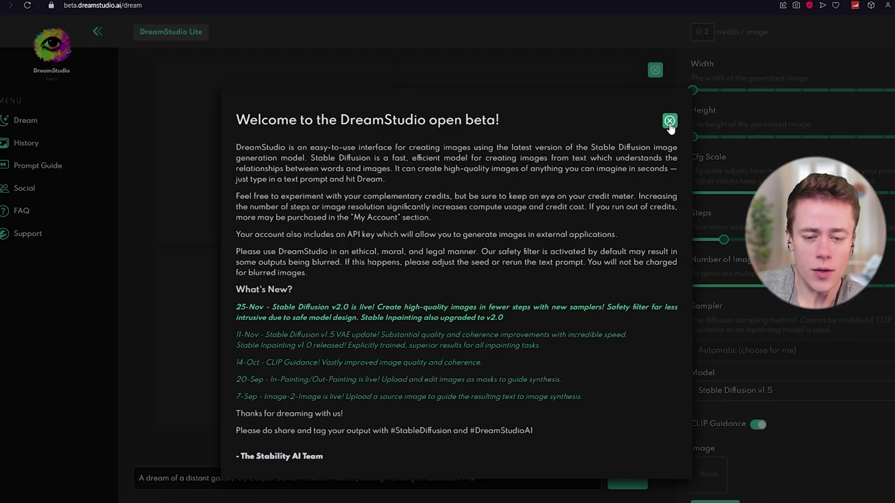
# Close the welcome notice, try sizes up to 1024×1024, then return width and height to 512×512
pyautogui.click(669, 122)
pyautogui.moveTo(669, 69)
pyautogui.mouseDown()
pyautogui.moveTo(853, 70)
pyautogui.moveTo(669, 69)
pyautogui.mouseUp()
pyautogui.moveTo(669, 113)
pyautogui.mouseDown()
pyautogui.moveTo(876, 113)
pyautogui.moveTo(644, 110)
pyautogui.mouseUp()
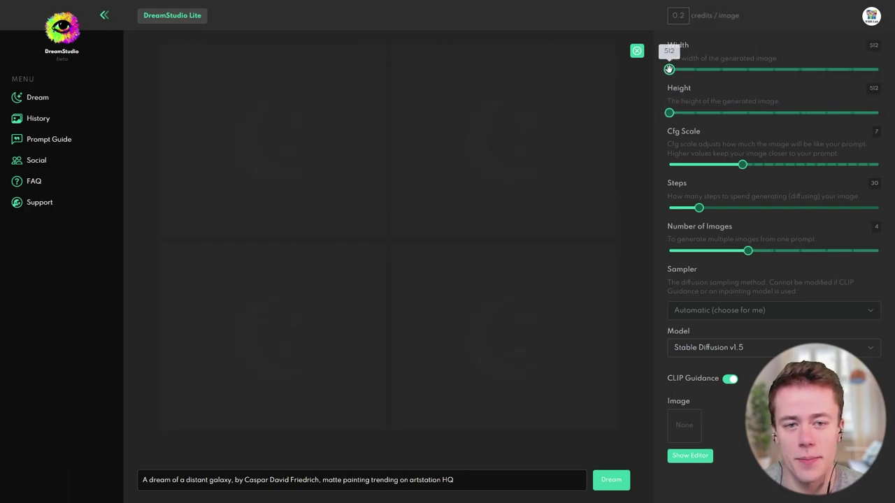
pyautogui.moveTo(669, 69); pyautogui.dragTo(799, 69)
pyautogui.moveTo(669, 112); pyautogui.dragTo(876, 113)
pyautogui.moveTo(850, 113)
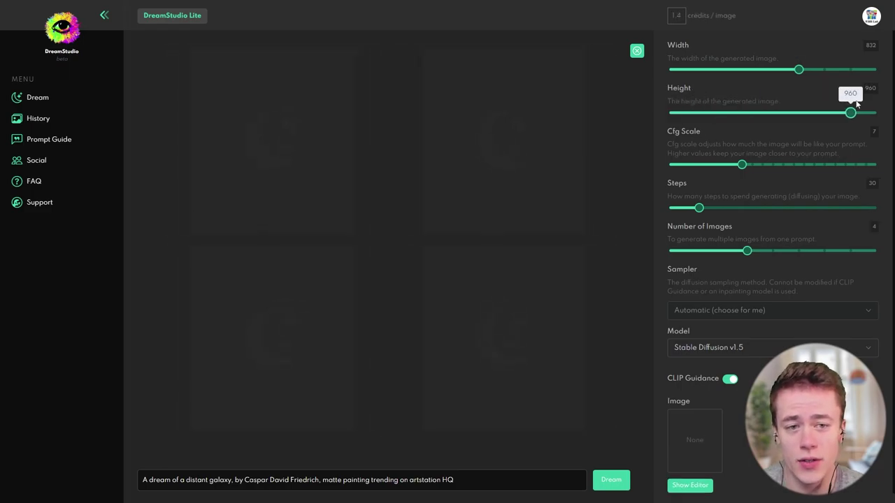
pyautogui.moveTo(799, 69); pyautogui.dragTo(877, 69)
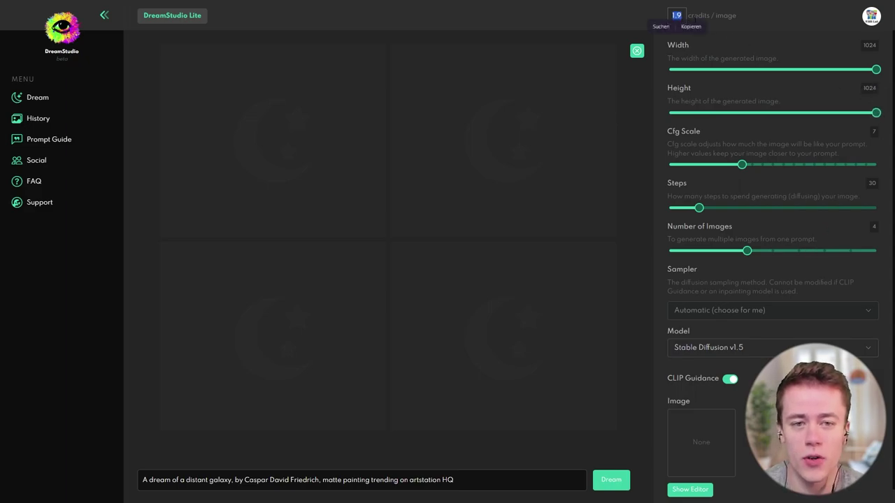
pyautogui.moveTo(876, 112); pyautogui.dragTo(669, 113)
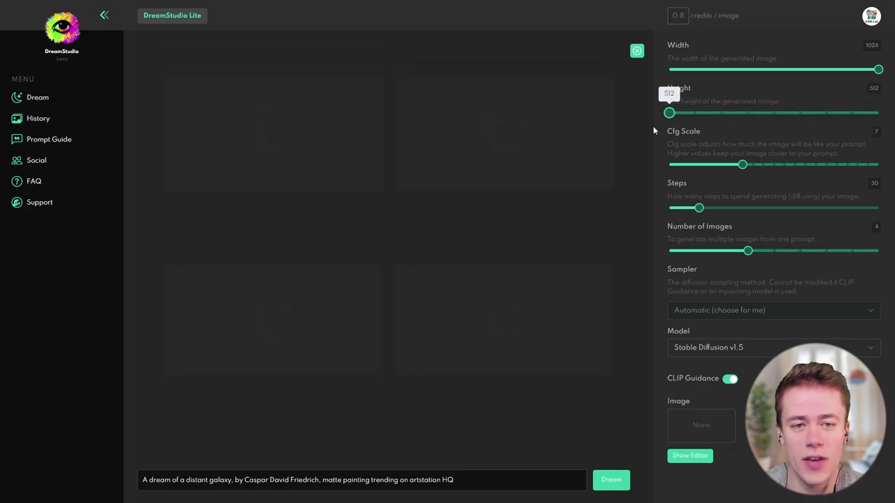
pyautogui.moveTo(876, 69); pyautogui.dragTo(641, 74)
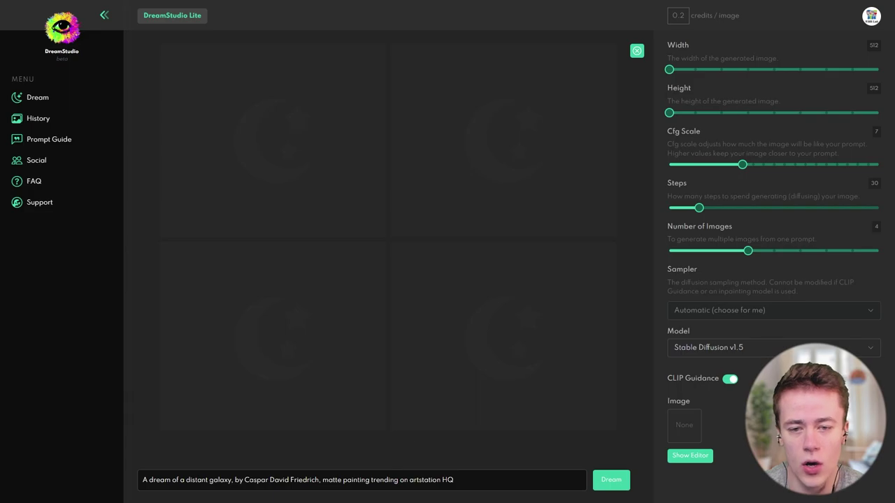
# Select the default galaxy prompt and begin typing a replacement prompt over it
pyautogui.hotkey('ctrl', 'a')
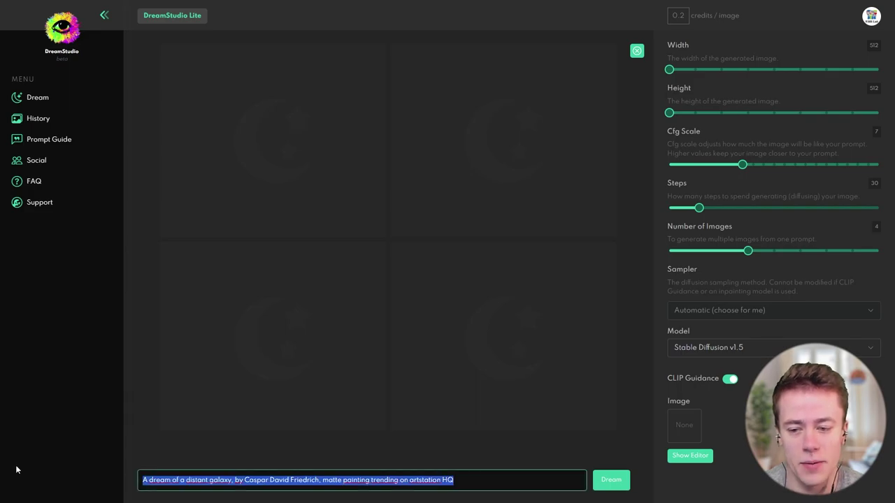
pyautogui.write('A space')
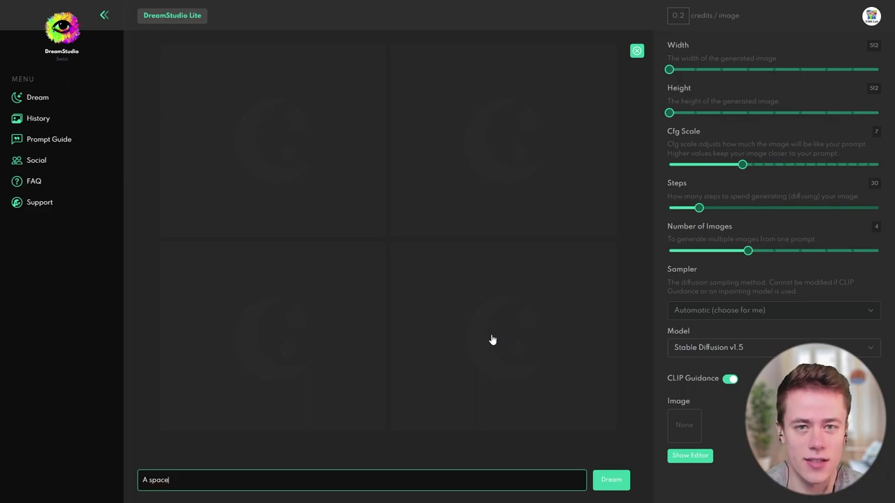
pyautogui.press('BackSpace')
pyautogui.press('BackSpace')
pyautogui.press('BackSpace')
pyautogui.press('BackSpace')
pyautogui.press('BackSpace')
pyautogui.write('Sp')
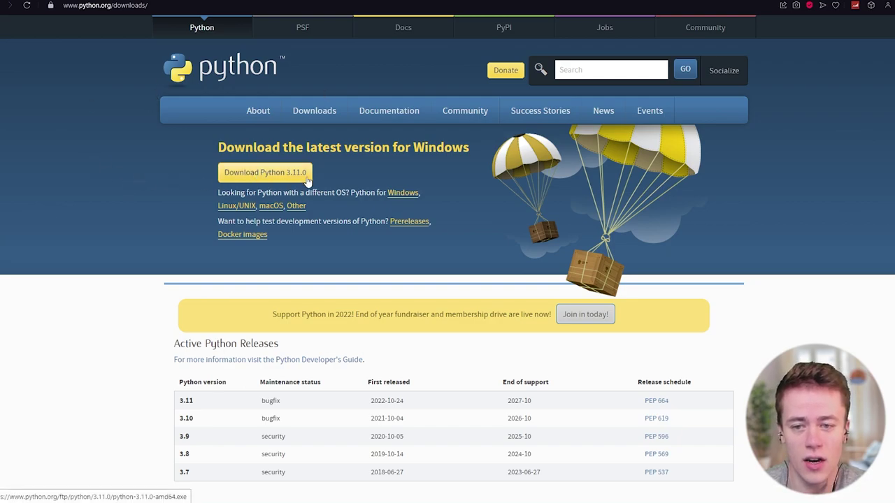
# Find Python 3.7.15 in the Downloads release list, open it, and review its Files table
pyautogui.scroll(-3, 84, 172)
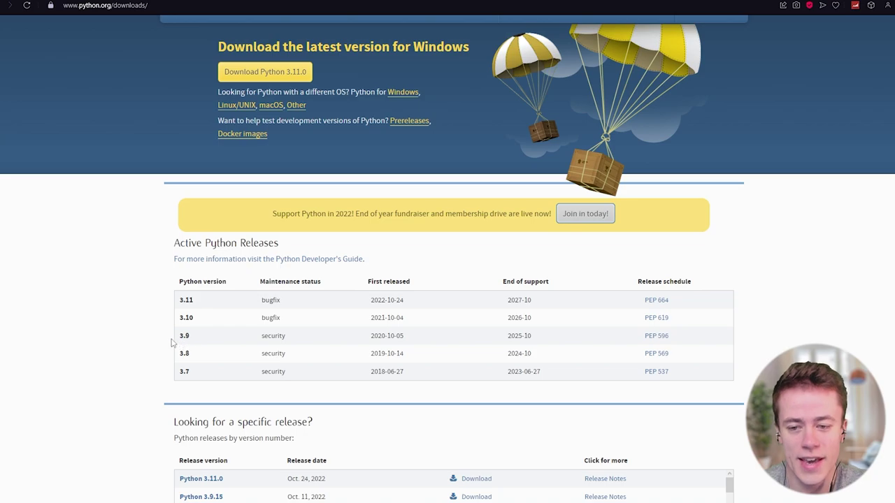
pyautogui.scroll(-1, 232, 375)
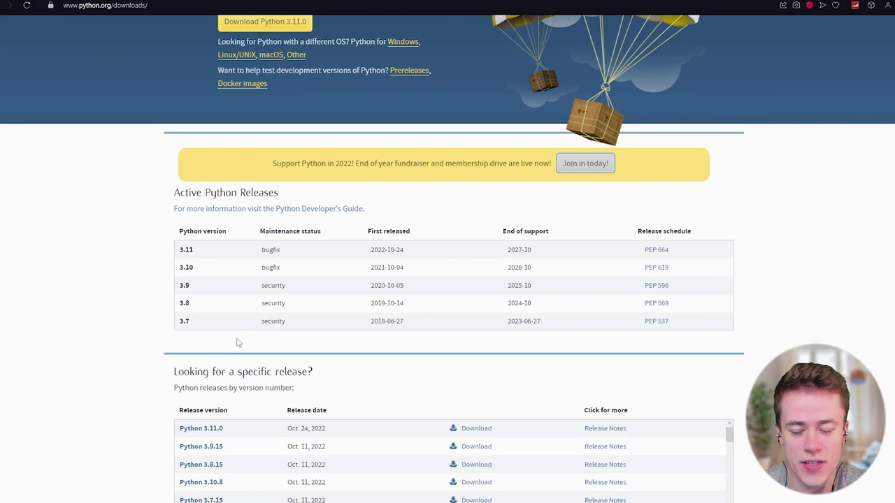
pyautogui.scroll(-3, 232, 309)
pyautogui.scroll(-1, 224, 303)
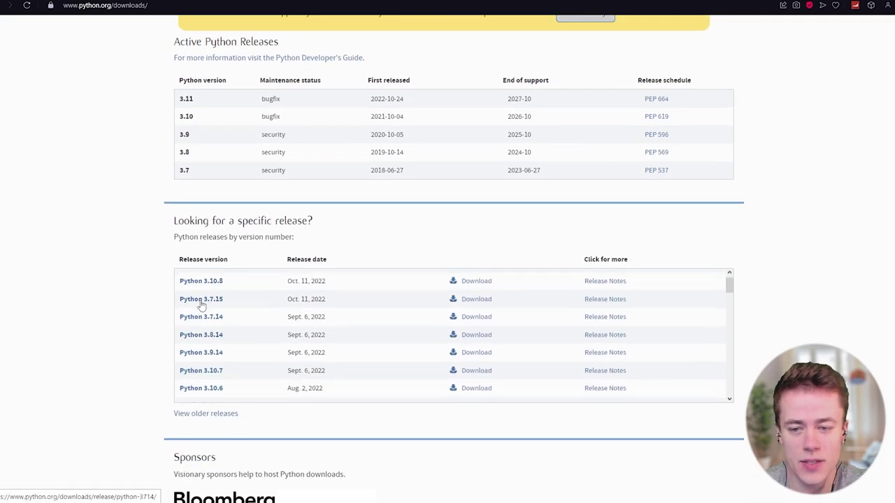
pyautogui.scroll(1, 188, 349)
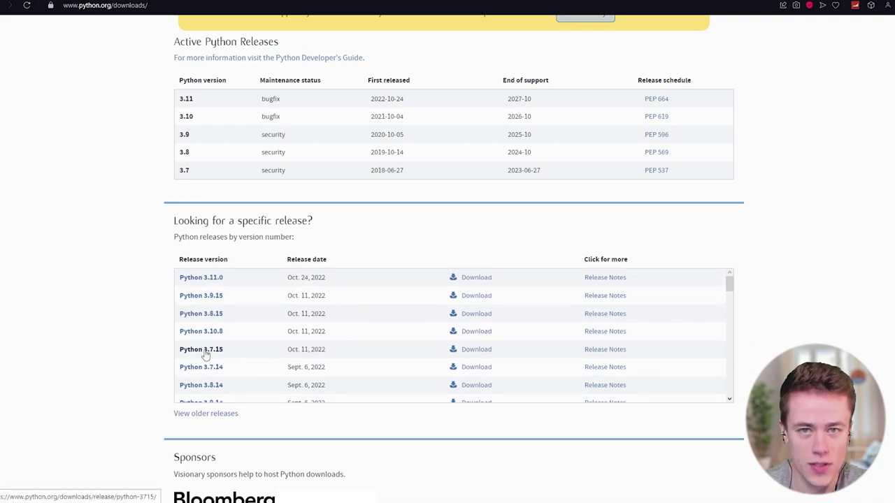
pyautogui.click(469, 355)
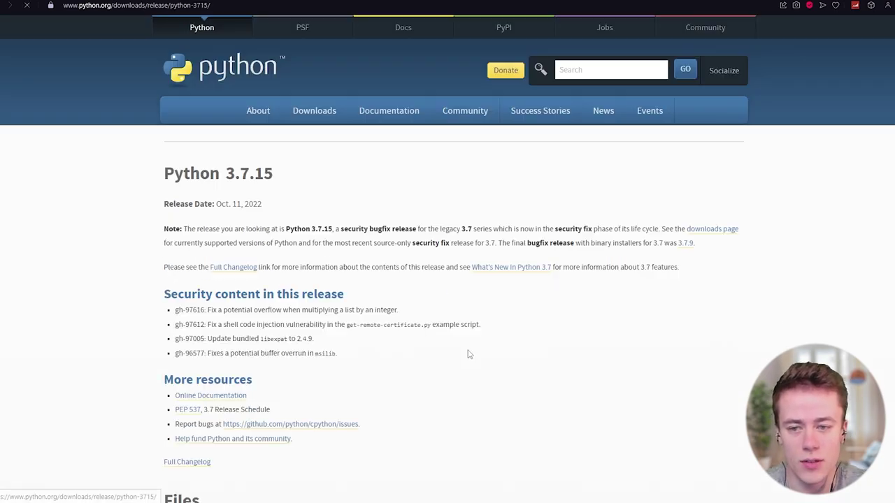
pyautogui.scroll(-3, 467, 352)
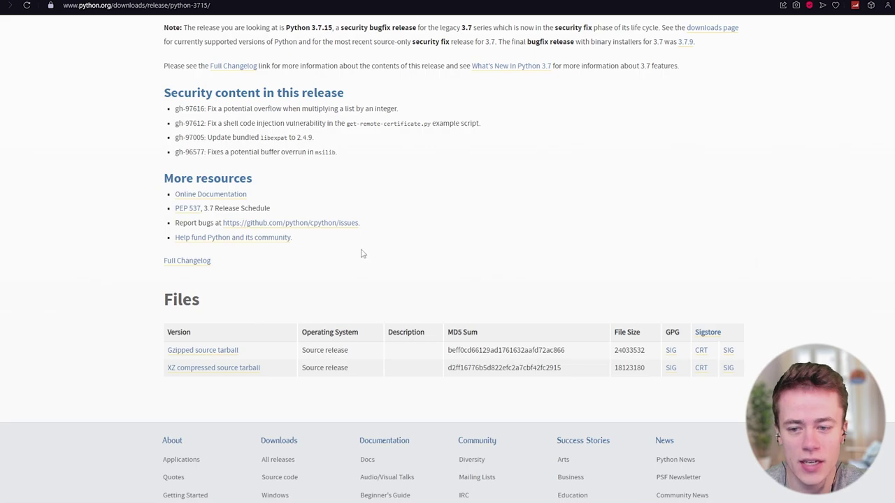
pyautogui.scroll(1, 350, 232)
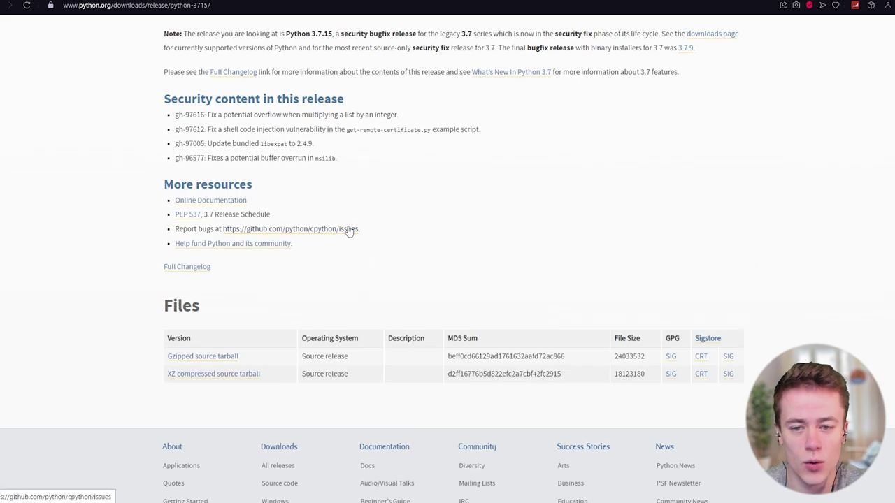
pyautogui.scroll(3, 350, 232)
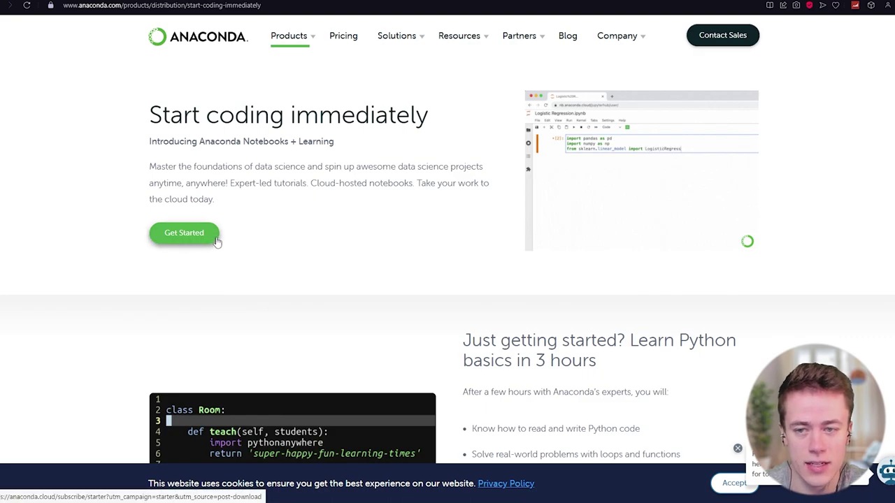
# Open the Anaconda notebooks sign-up page, then go back
pyautogui.scroll(-1, 217, 241)
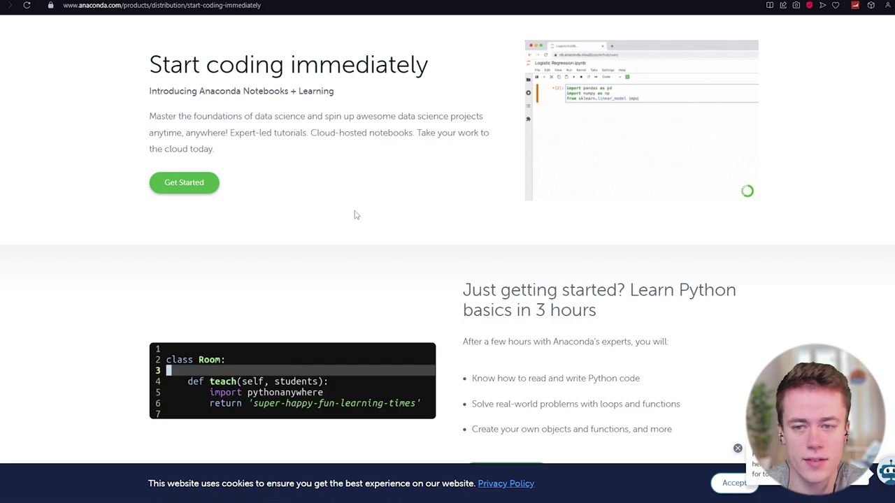
pyautogui.click(185, 182)
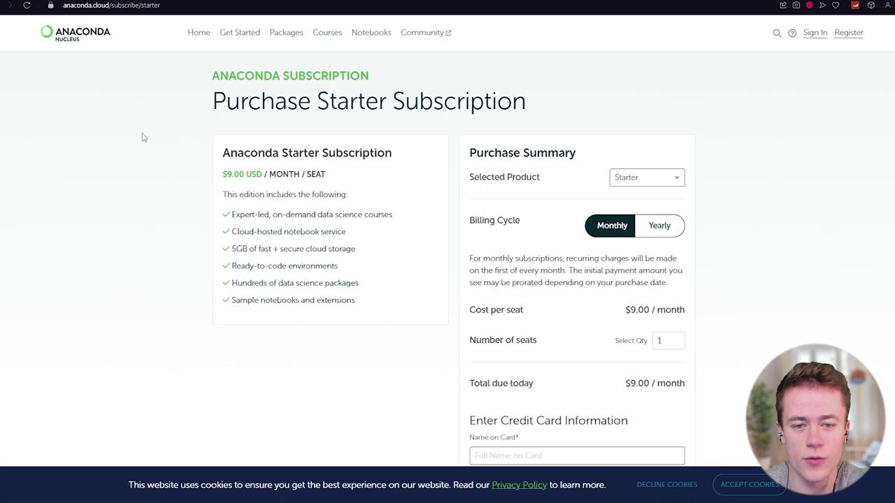
pyautogui.hotkey('alt', 'Left')
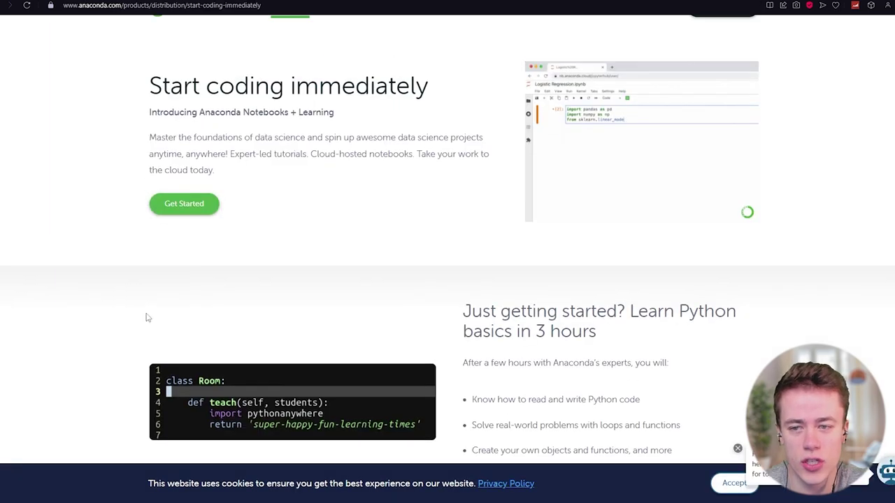
# From the Anaconda homepage, start the Windows installer download and close the save dialog
pyautogui.click(219, 40)
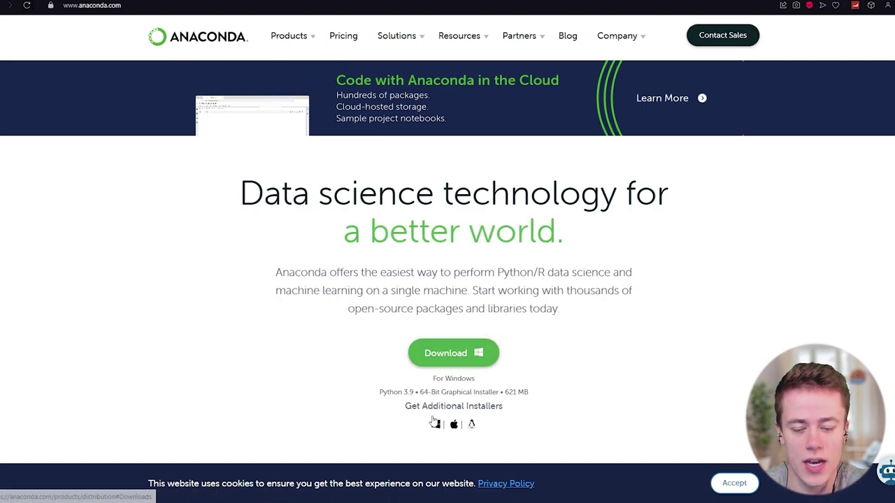
pyautogui.click(451, 356)
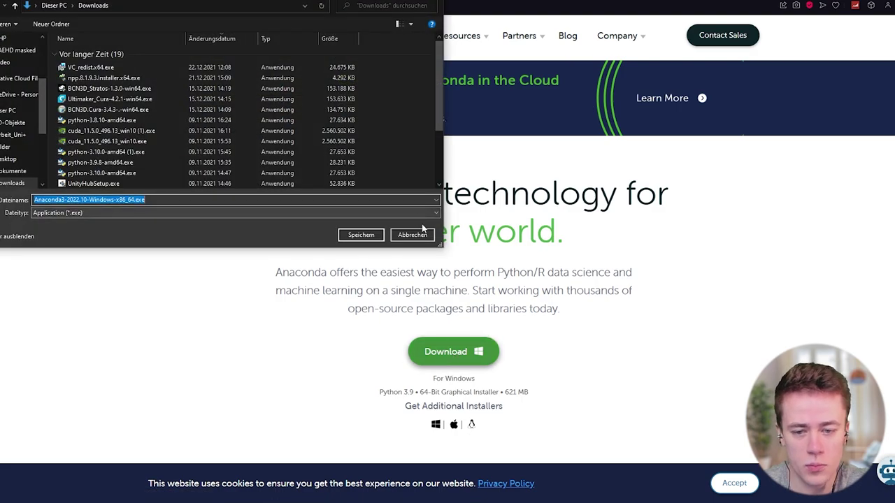
pyautogui.click(413, 235)
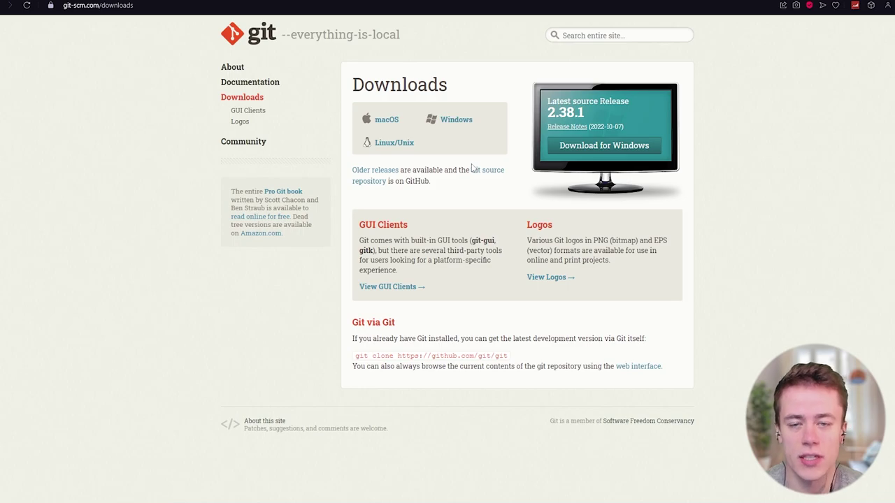
# Open Git's Download for Windows page from git-scm.com/downloads
pyautogui.click(568, 151)
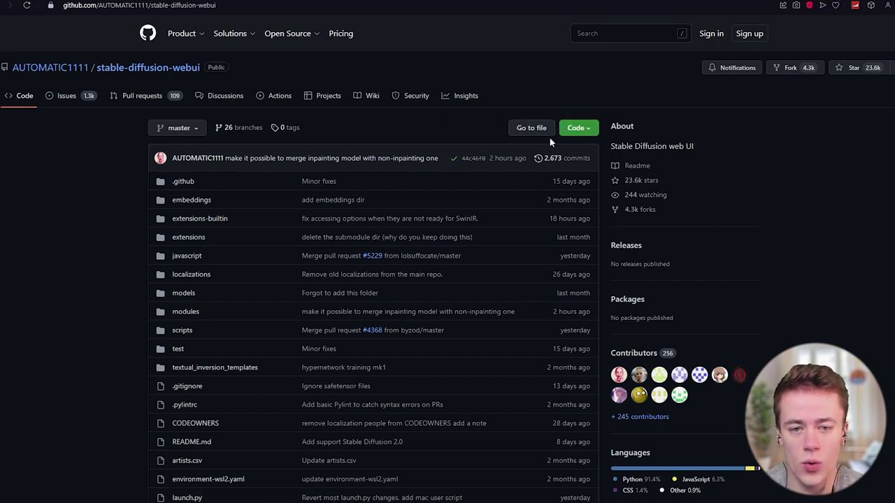
pyautogui.click(580, 130)
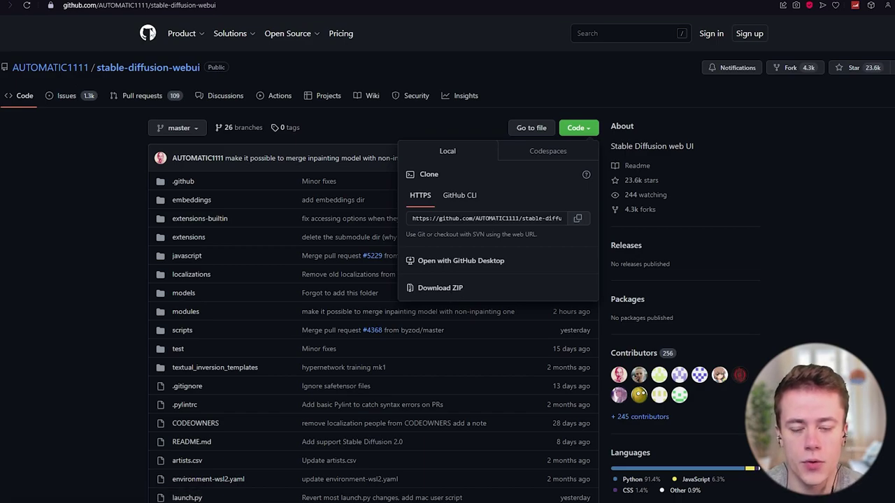
pyautogui.click(84, 186)
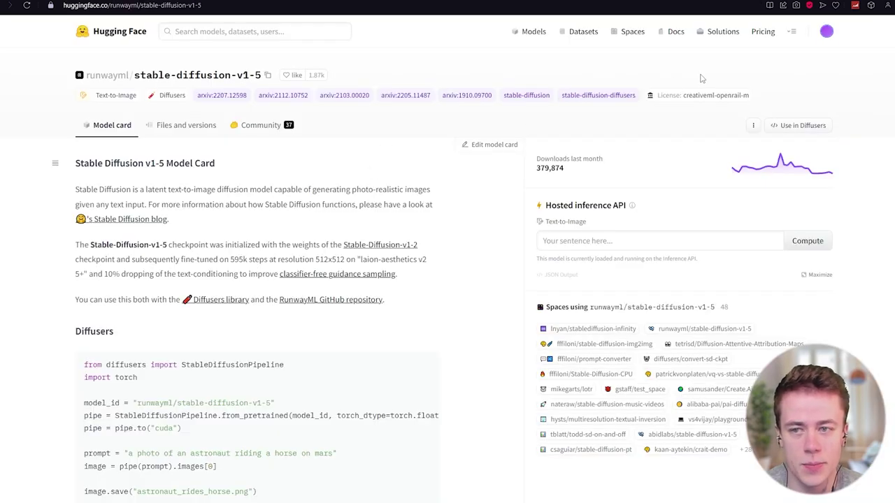
# Sign out of Hugging Face from the profile menu and log back in with the account credentials
pyautogui.click(826, 32)
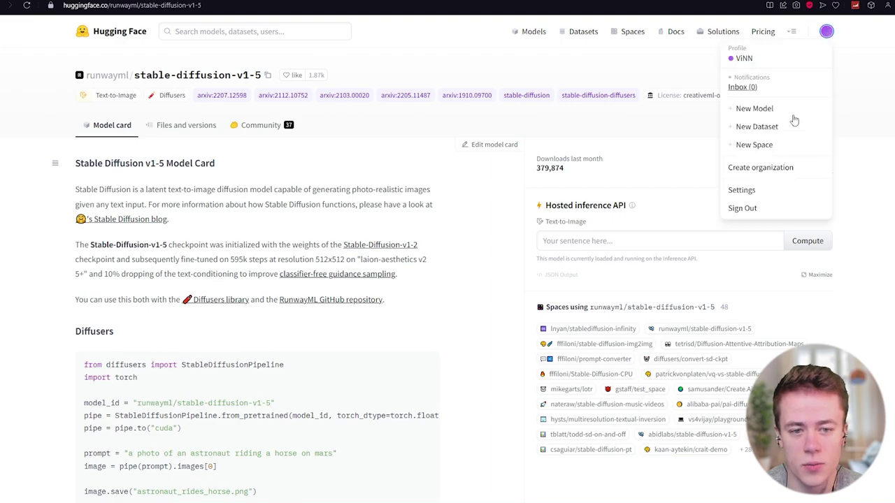
pyautogui.click(742, 209)
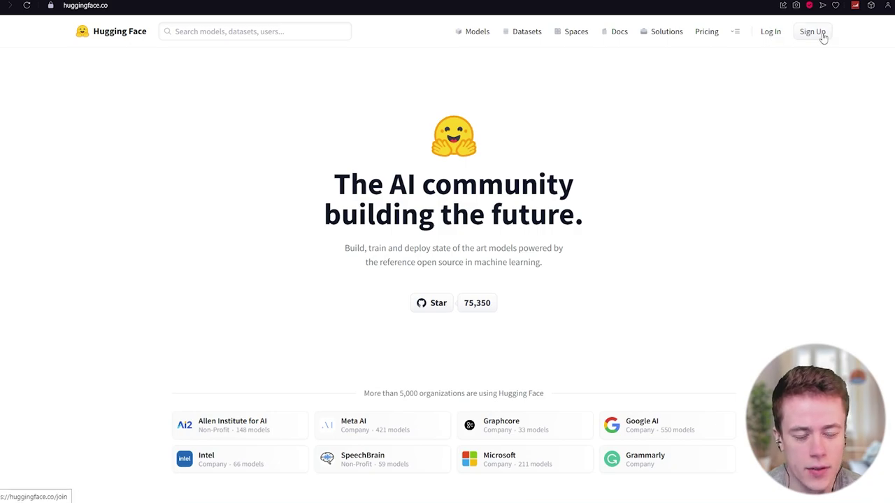
pyautogui.click(772, 34)
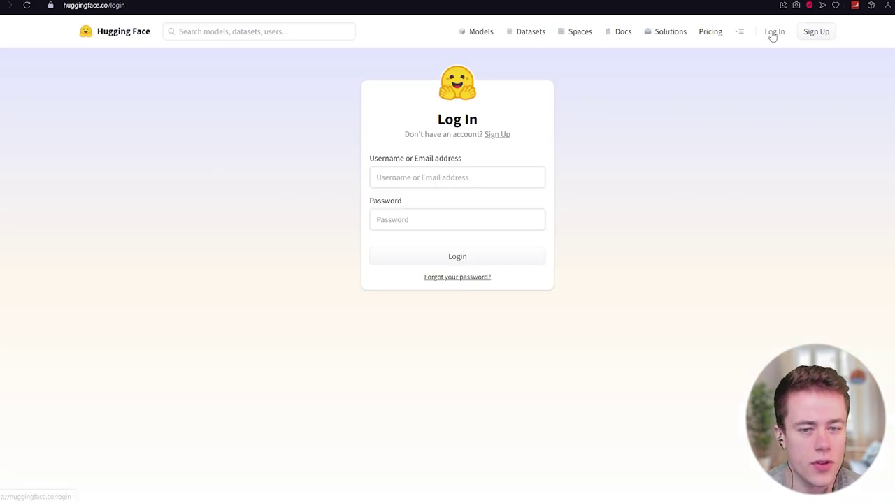
pyautogui.click(447, 259)
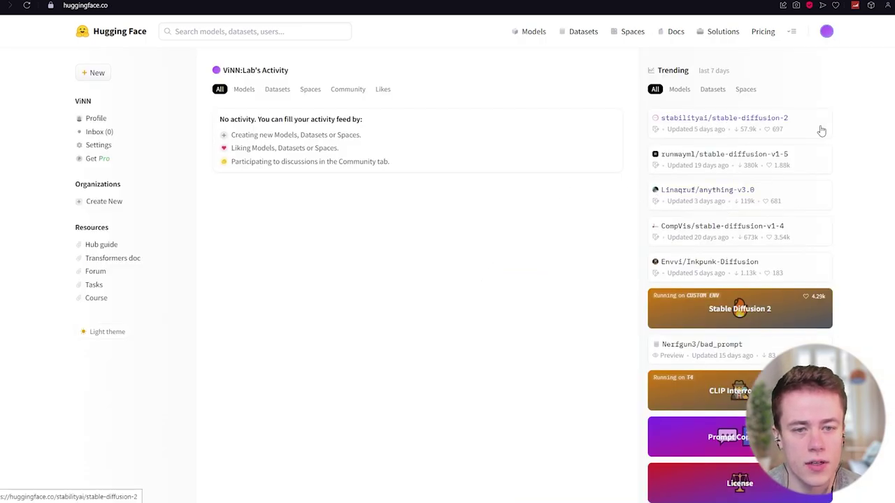
# Search Hugging Face for 'stable' and open runwayml/stable-diffusion-v1-5
pyautogui.click(257, 32)
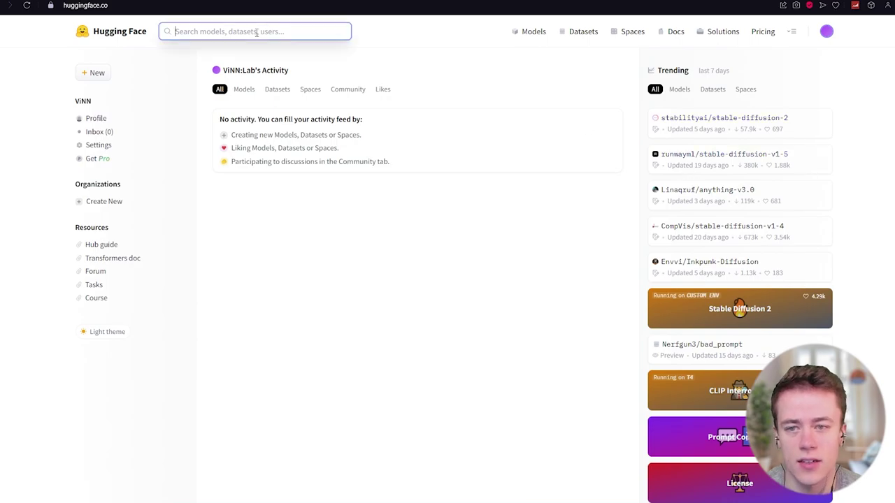
pyautogui.write('stable')
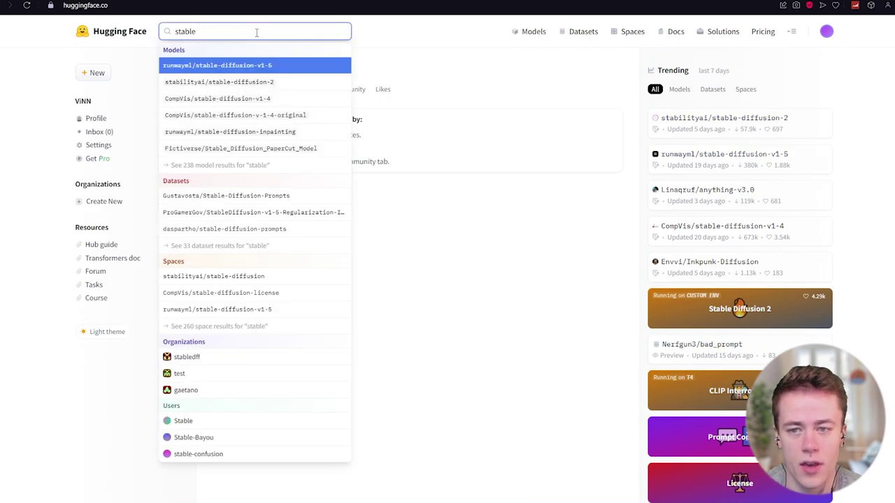
pyautogui.click(277, 67)
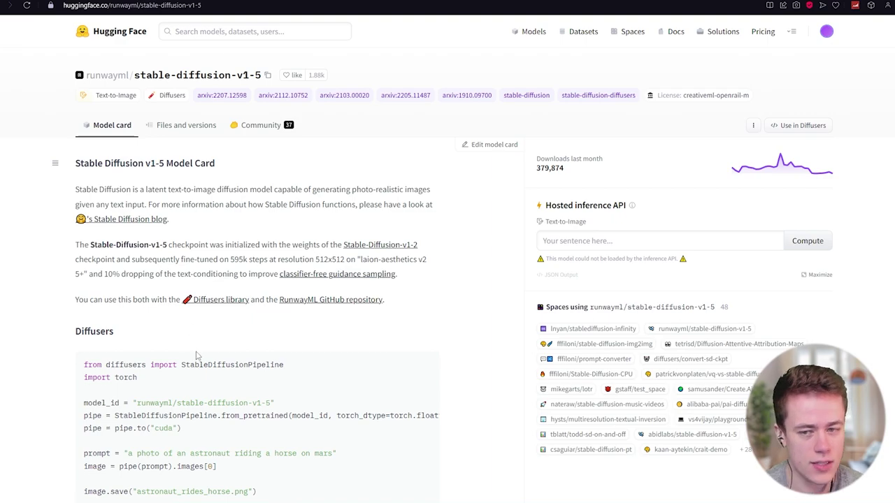
# Scroll to the weight downloads, highlighting the ema-only file size and its lower-VRAM note
pyautogui.scroll(-3, 196, 355)
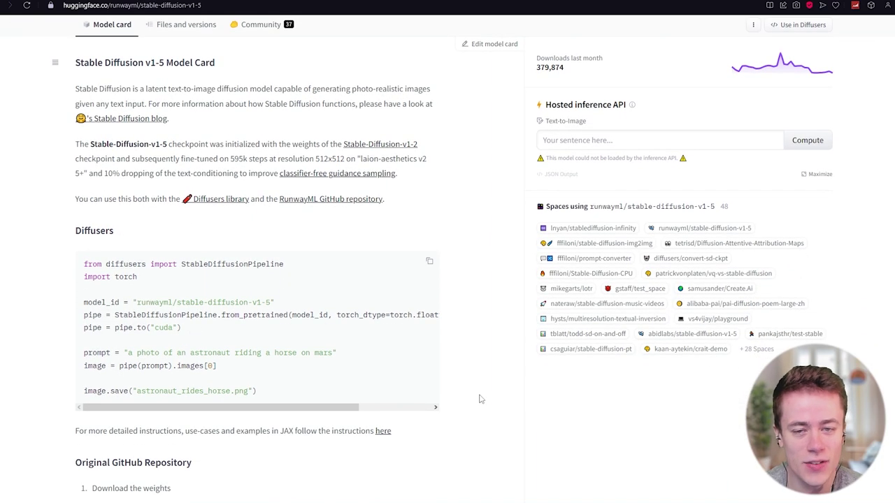
pyautogui.scroll(-3, 312, 267)
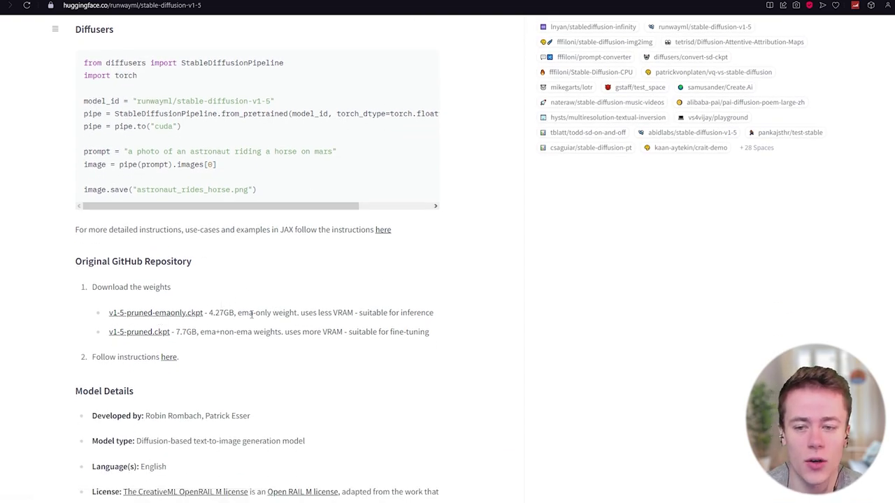
pyautogui.moveTo(238, 313); pyautogui.dragTo(213, 312)
pyautogui.click(287, 310)
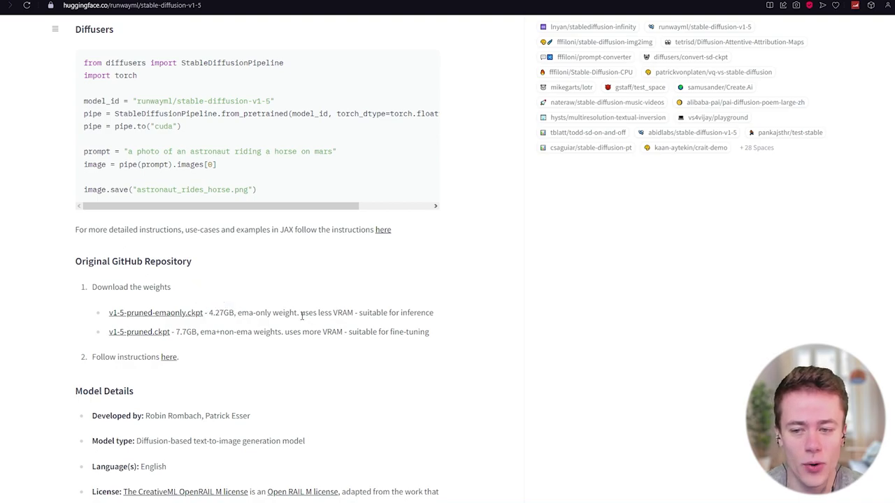
pyautogui.moveTo(301, 313); pyautogui.dragTo(349, 312)
pyautogui.click(398, 314)
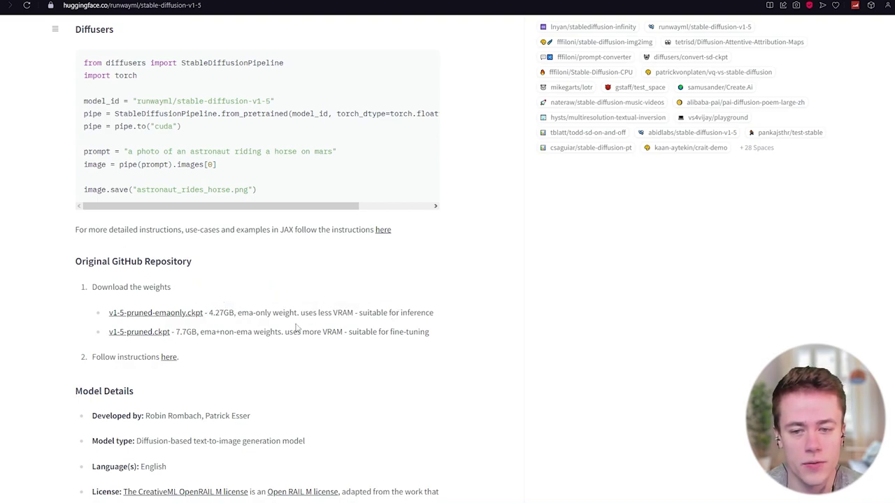
pyautogui.scroll(-3, 411, 323)
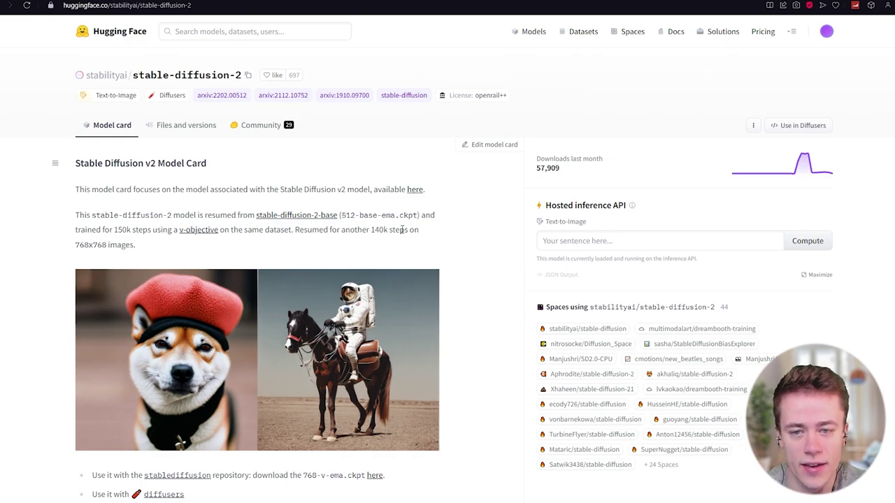
# Skim the stable-diffusion-2 card, then switch tabs to the runwayml/stable-diffusion GitHub repository
pyautogui.scroll(-1, 472, 250)
pyautogui.scroll(-1, 470, 251)
pyautogui.scroll(-1, 470, 250)
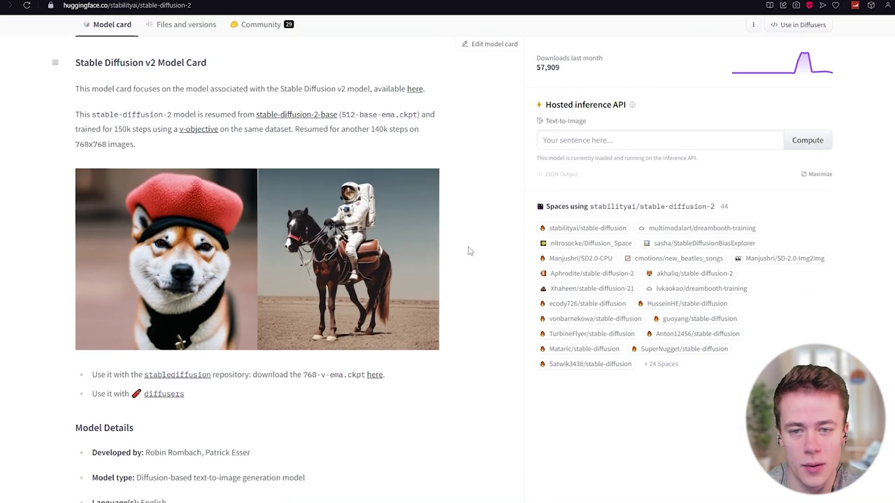
pyautogui.scroll(2, 470, 250)
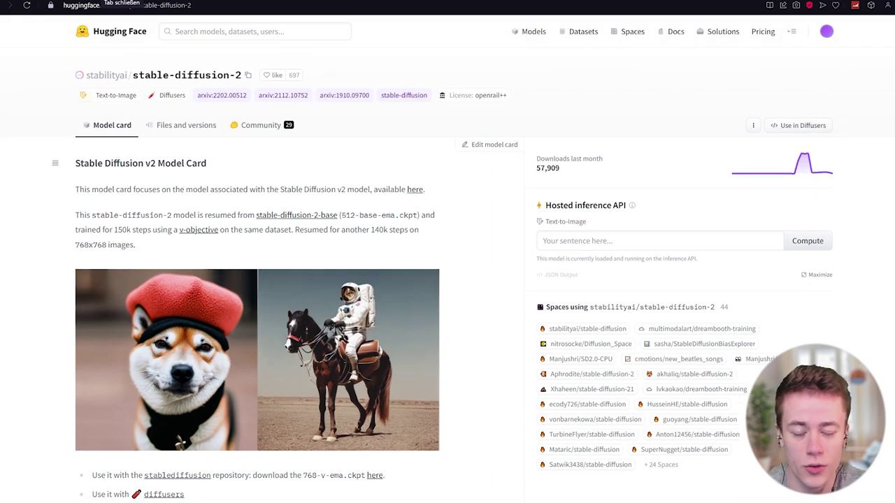
pyautogui.hotkey('ctrl', 'Tab')
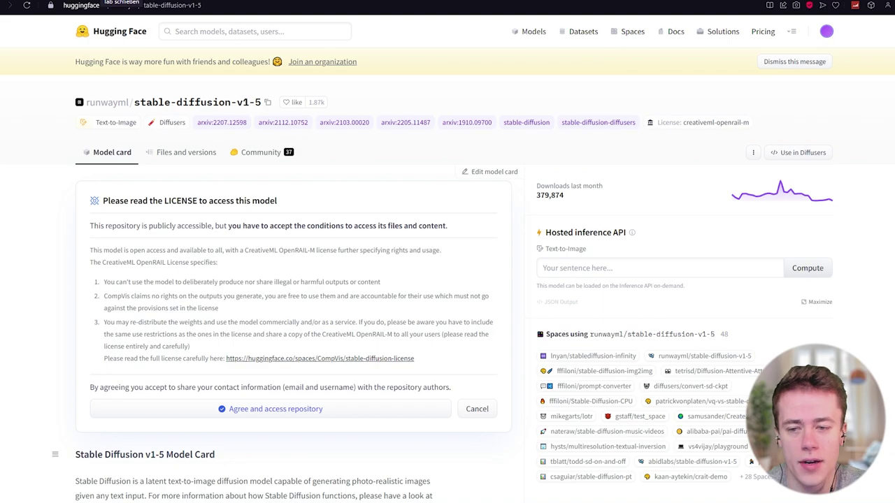
pyautogui.hotkey('ctrl', 'Tab')
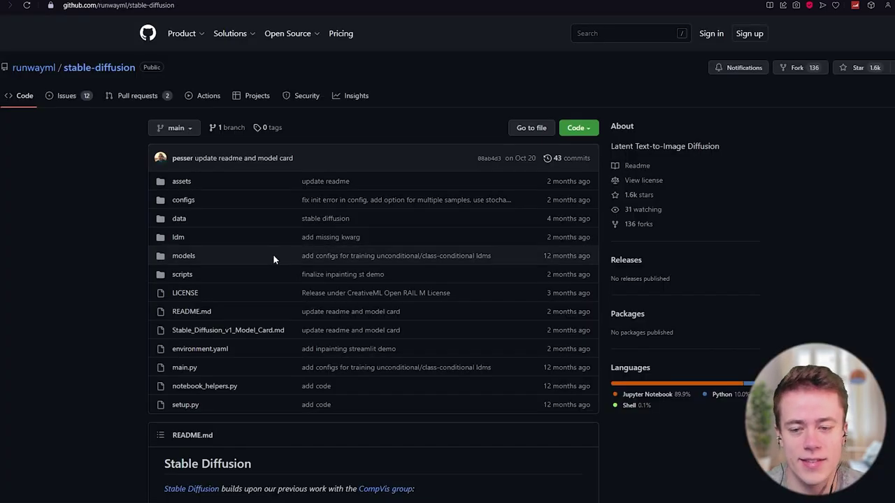
# Switch to the A1111-Web-UI-Installer repository tab and read through its README INSTALLING section
pyautogui.hotkey('ctrl', 'Tab')
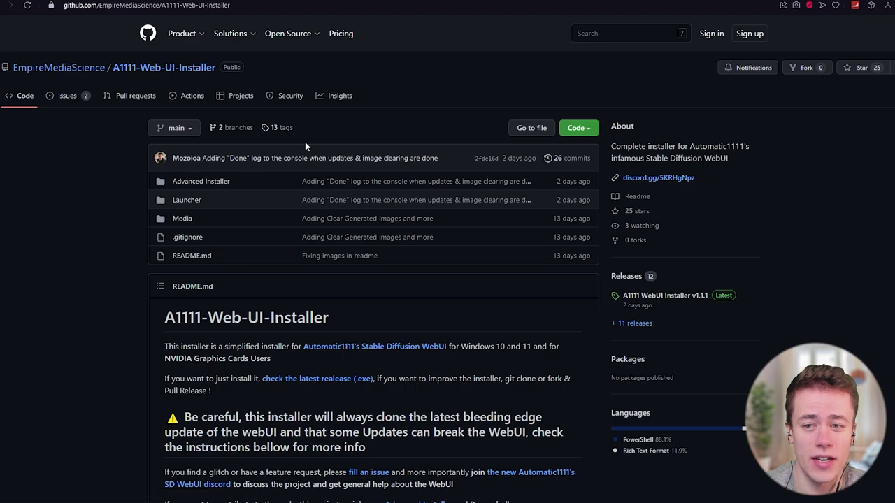
pyautogui.scroll(-2, 337, 318)
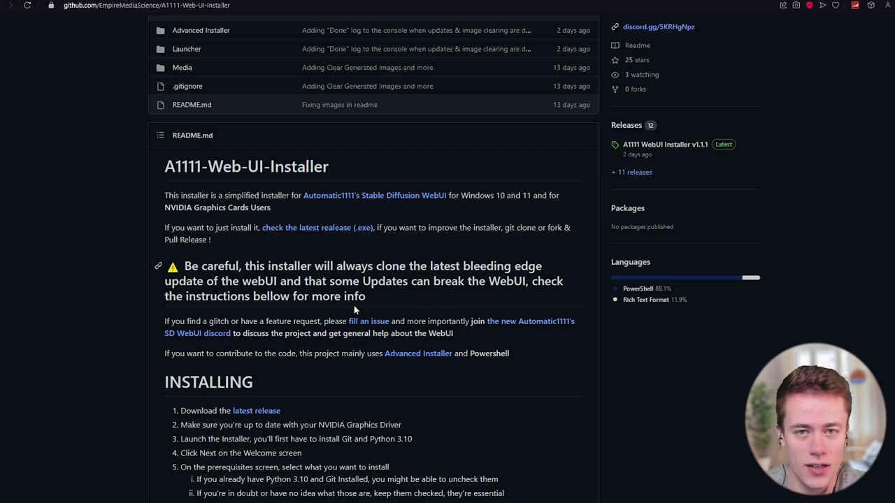
pyautogui.scroll(-2, 354, 306)
pyautogui.scroll(2, 510, 333)
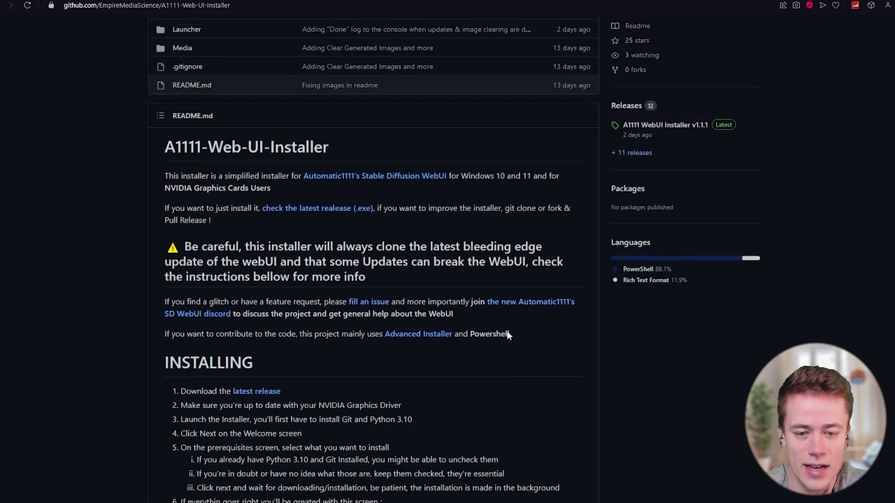
pyautogui.scroll(2, 621, 291)
# Save A1111.Web.UI.Autoinstaller.v1.1.1.exe from the 'A1111 WebUI Installer v1.1.1' release into Downloads
pyautogui.click(651, 249)
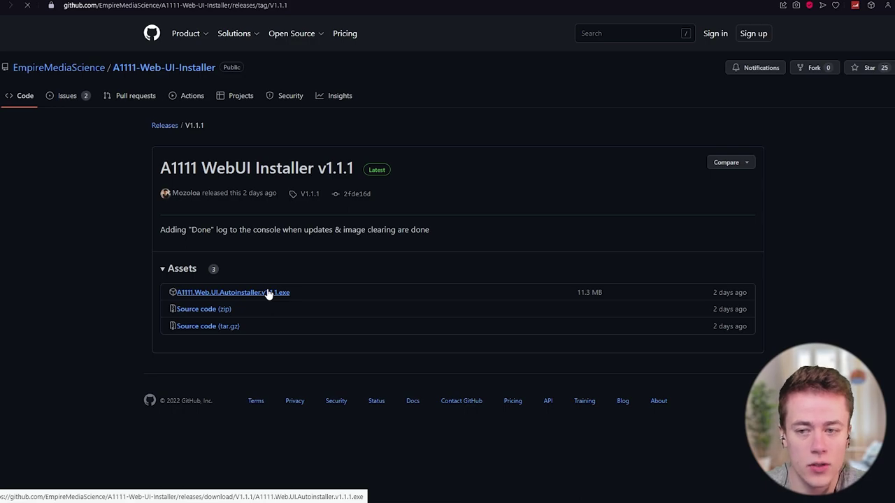
pyautogui.click(268, 293)
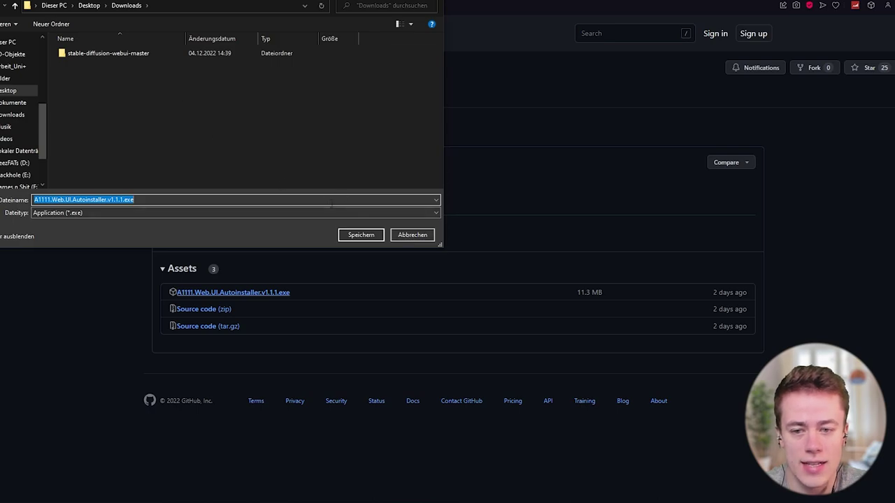
pyautogui.click(356, 235)
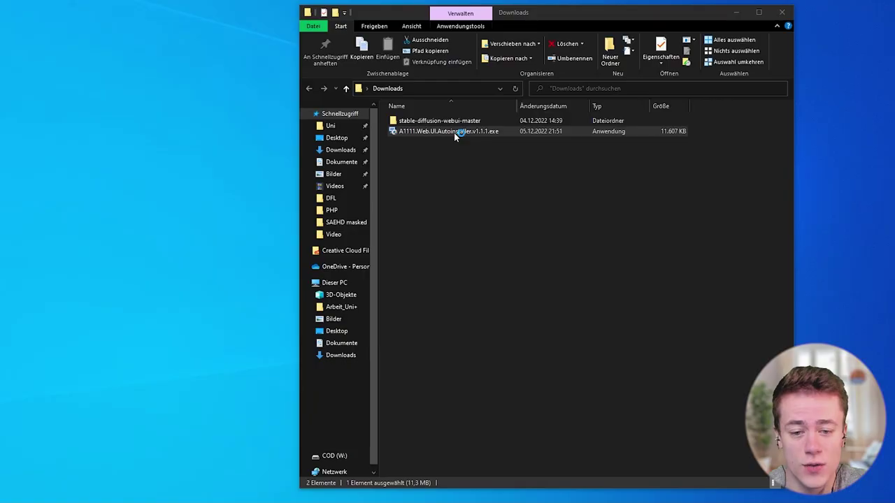
# Run the downloaded installer, getting past the blocked-app warning with Trotzdem ausführen
pyautogui.doubleClick(453, 132)
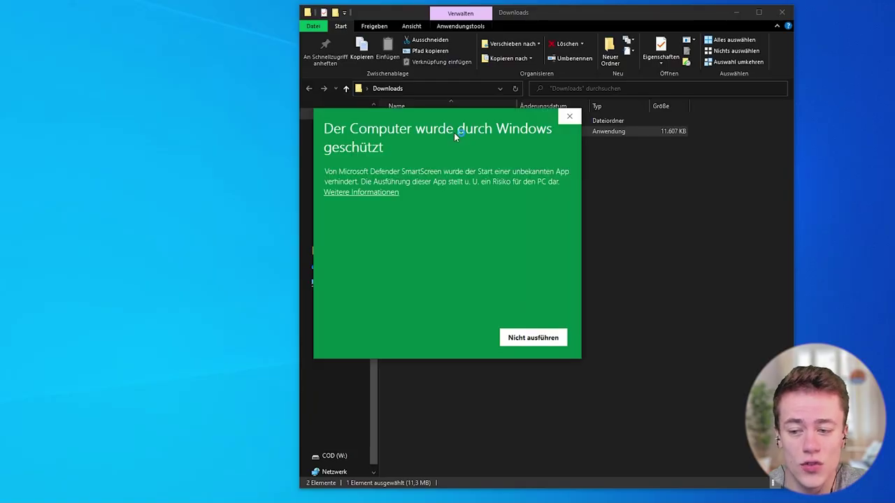
pyautogui.click(361, 193)
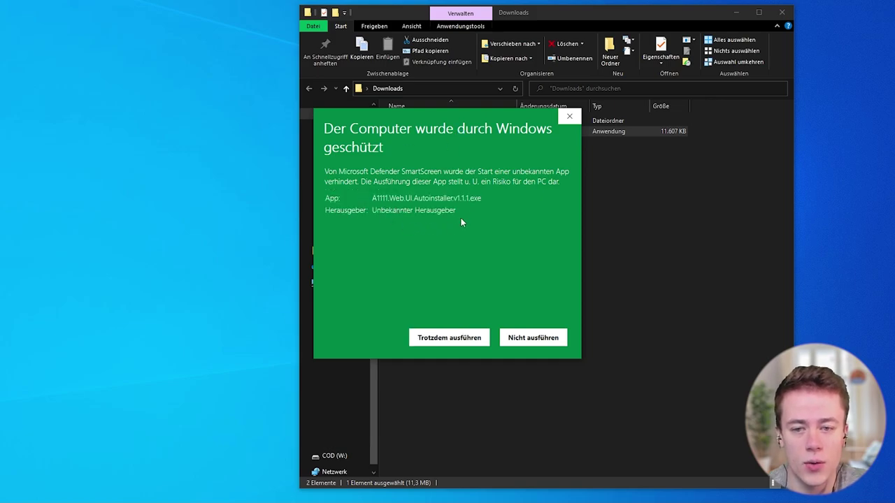
pyautogui.click(443, 334)
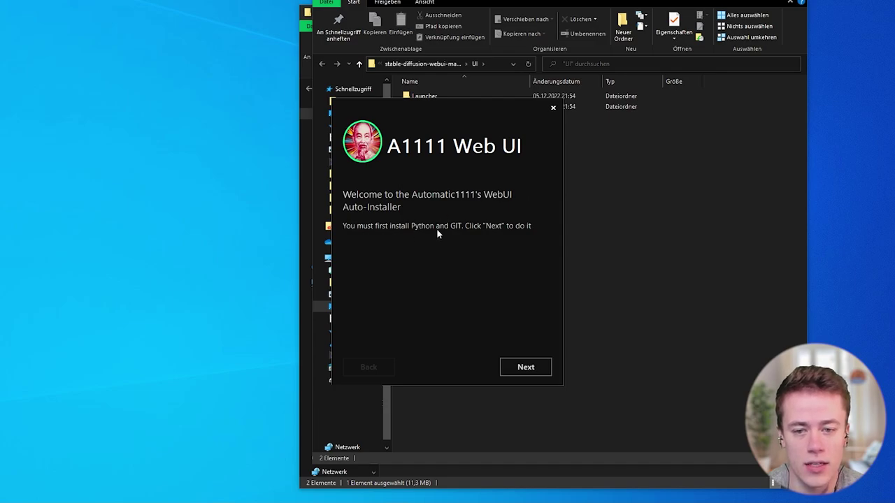
# Install the web UI into the Neu folder, skipping GIT, Python and the SD checkpoint
pyautogui.click(531, 364)
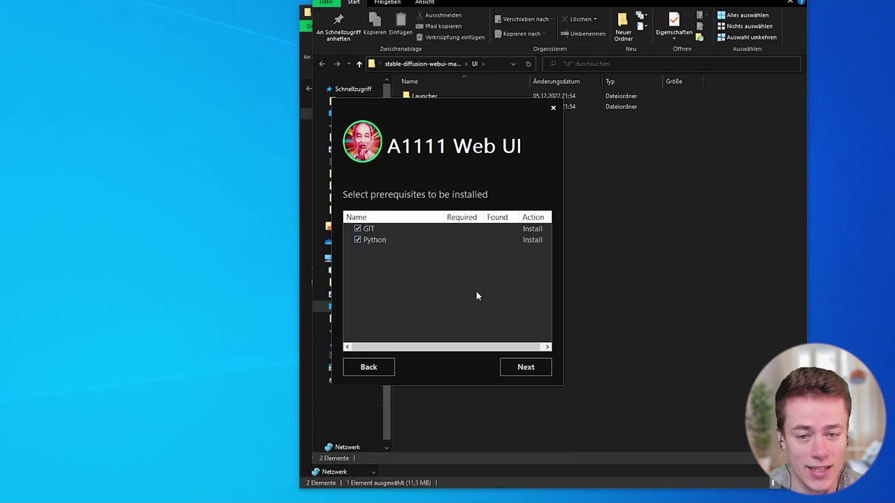
pyautogui.click(357, 229)
pyautogui.click(357, 240)
pyautogui.click(521, 366)
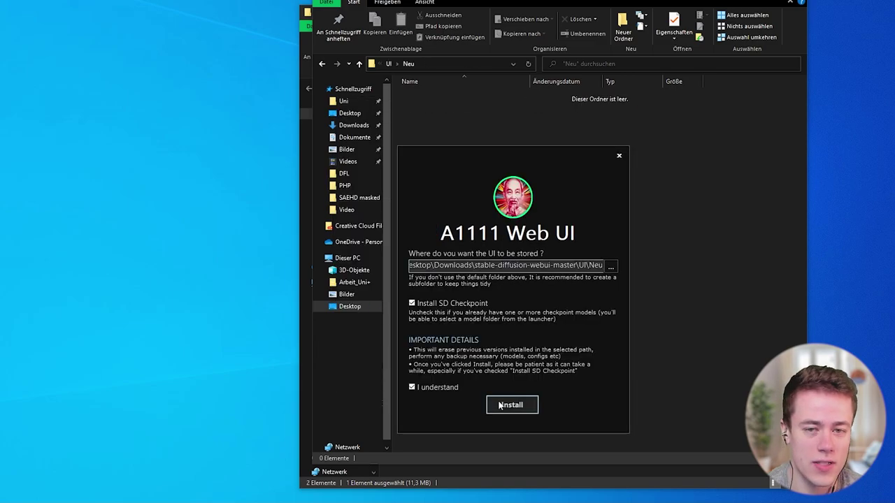
pyautogui.click(412, 303)
pyautogui.click(511, 405)
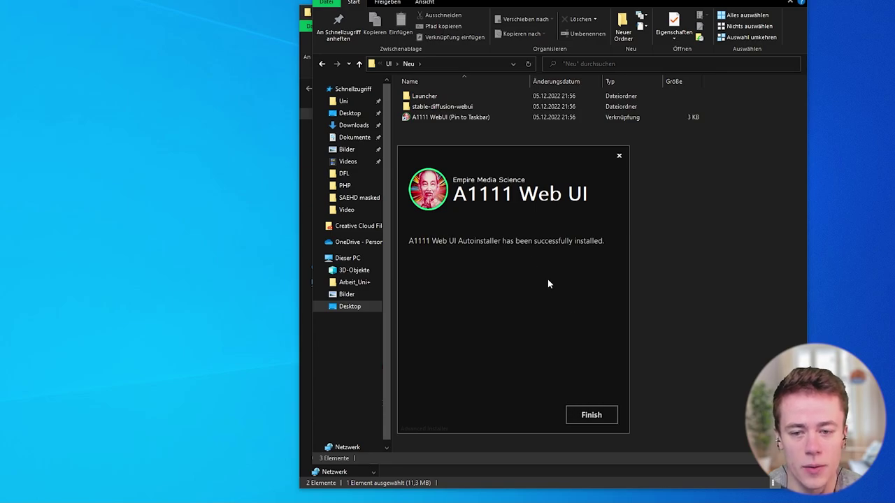
pyautogui.click(592, 414)
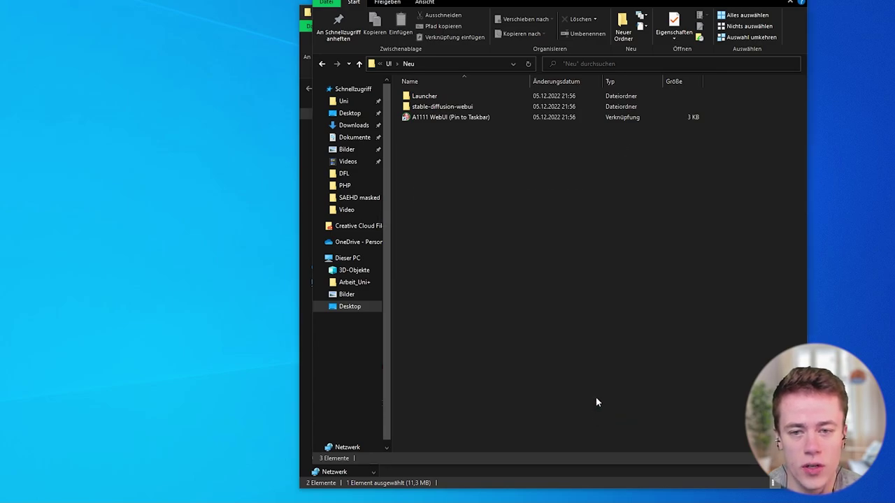
# Launch the WebUI with Auto-Update WebUI, Auto-Update Extensions and Clear Generated Images enabled, confirming with Ja
pyautogui.doubleClick(459, 117)
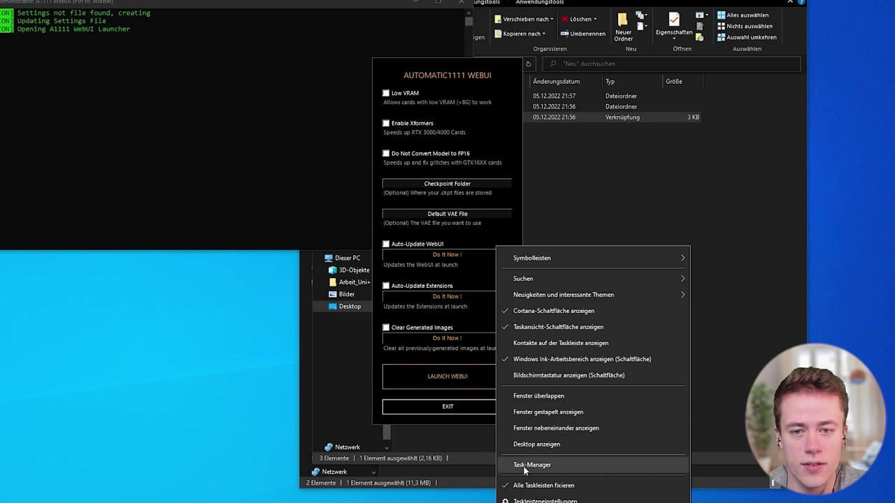
pyautogui.click(468, 430)
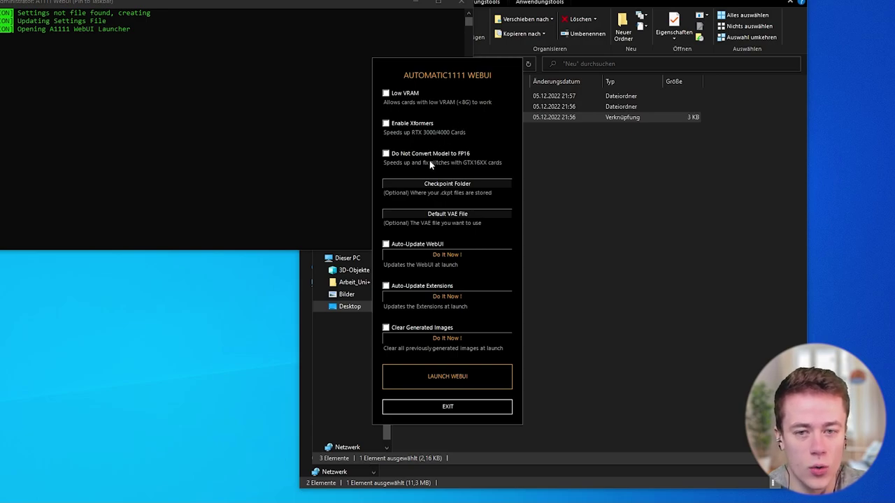
pyautogui.click(386, 246)
pyautogui.click(386, 286)
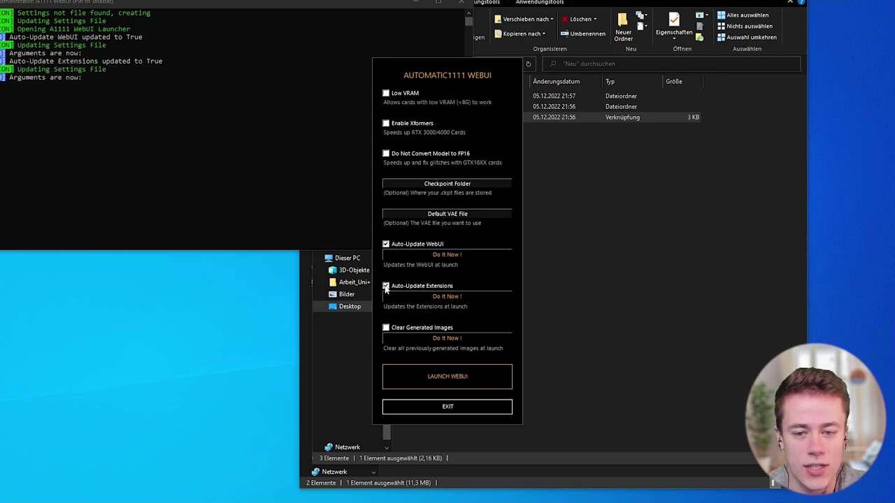
pyautogui.click(386, 328)
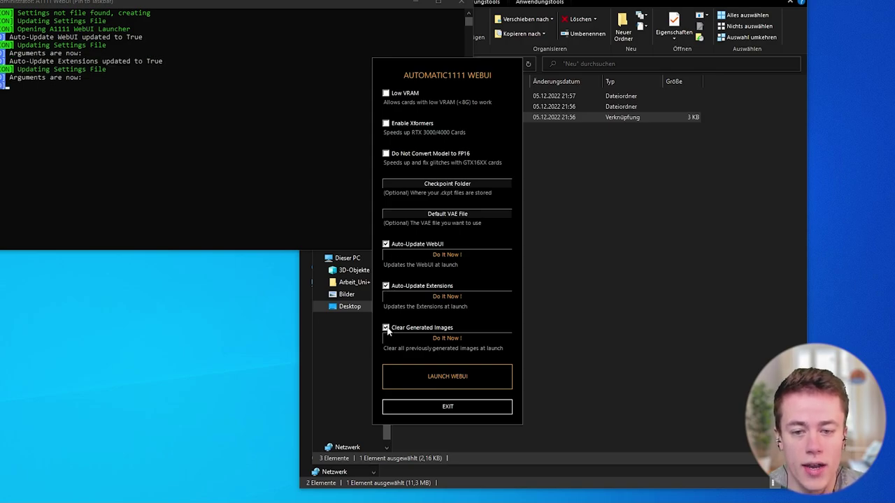
pyautogui.click(436, 375)
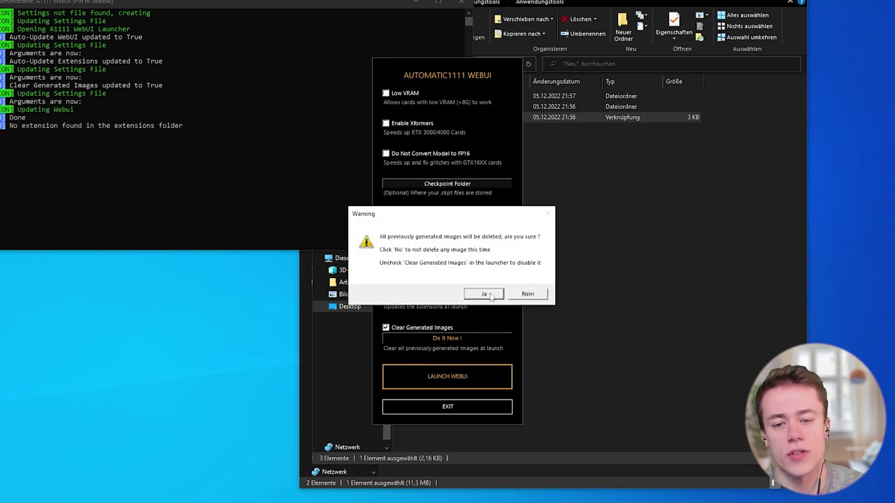
pyautogui.click(483, 294)
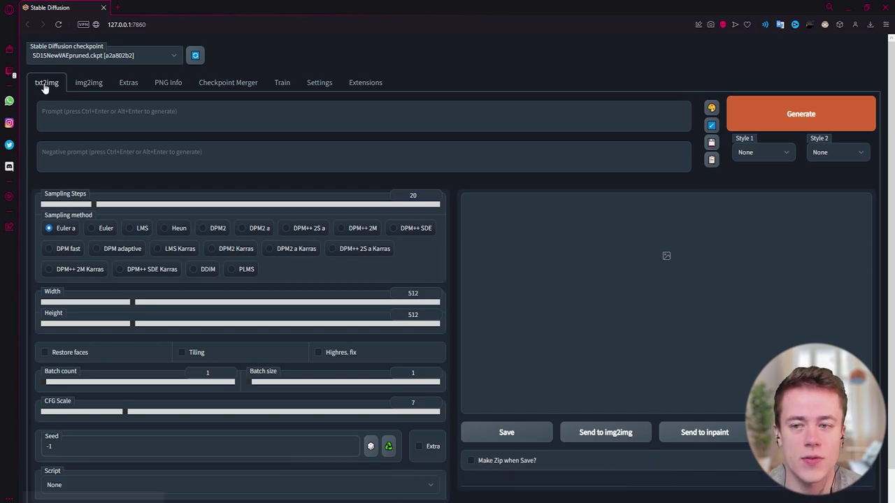
# Generate a first image from the prompt 'Weihnachtsmann'
pyautogui.click(83, 110)
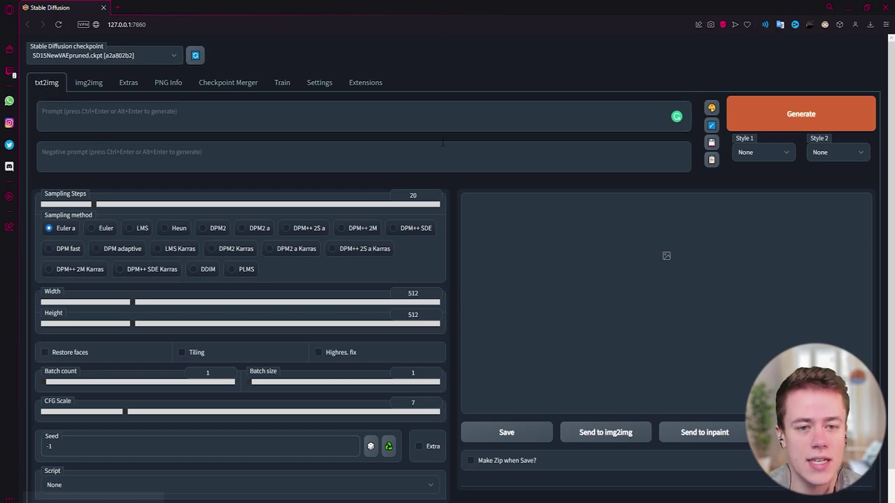
pyautogui.write('Weihnachts')
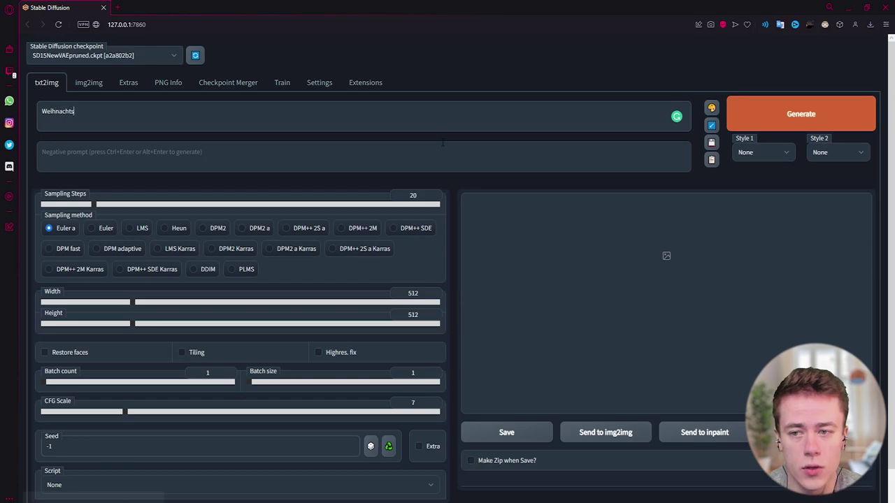
pyautogui.write('mann')
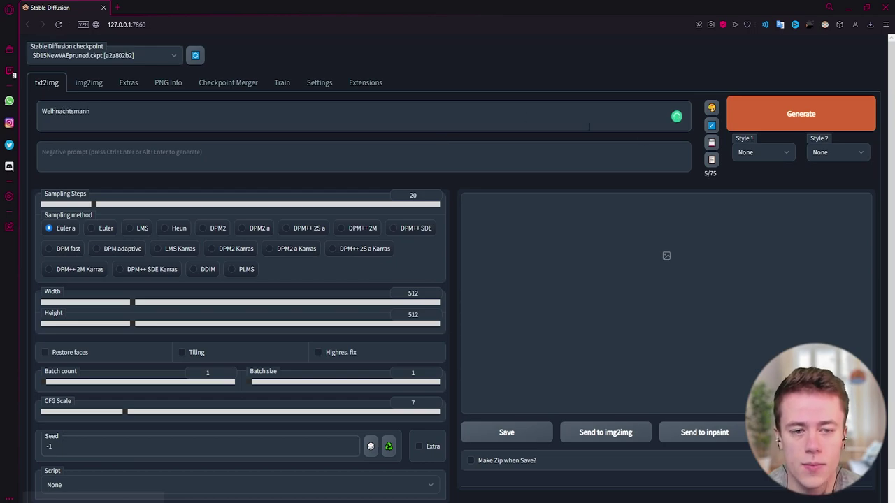
pyautogui.hotkey('ctrl', 'Return')
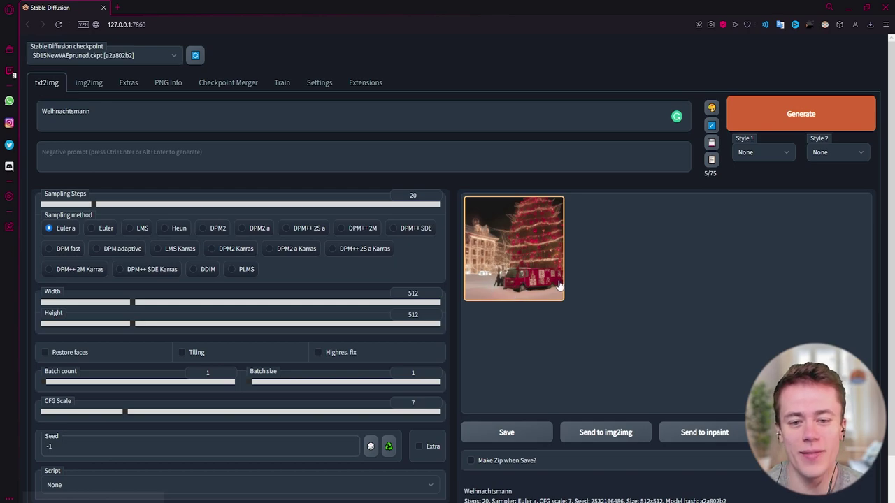
# Replace the prompt with 'Santa Claus' and generate a Santa image
pyautogui.doubleClick(65, 111)
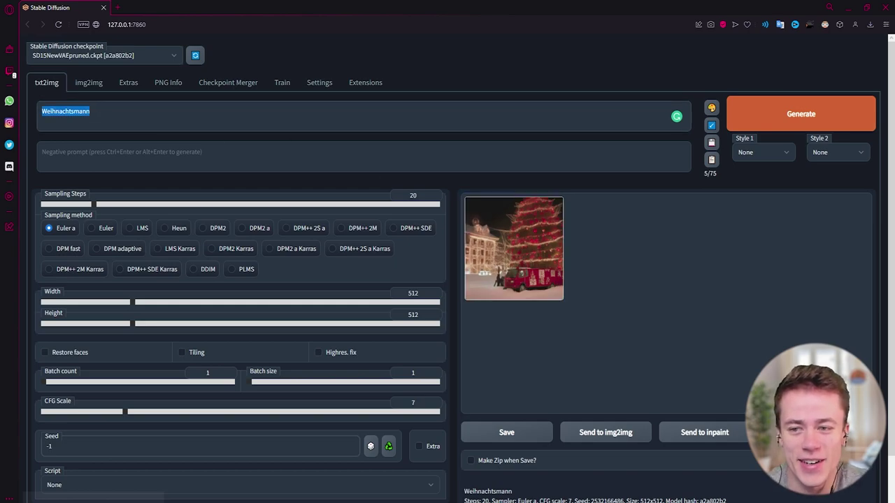
pyautogui.write('Santa c')
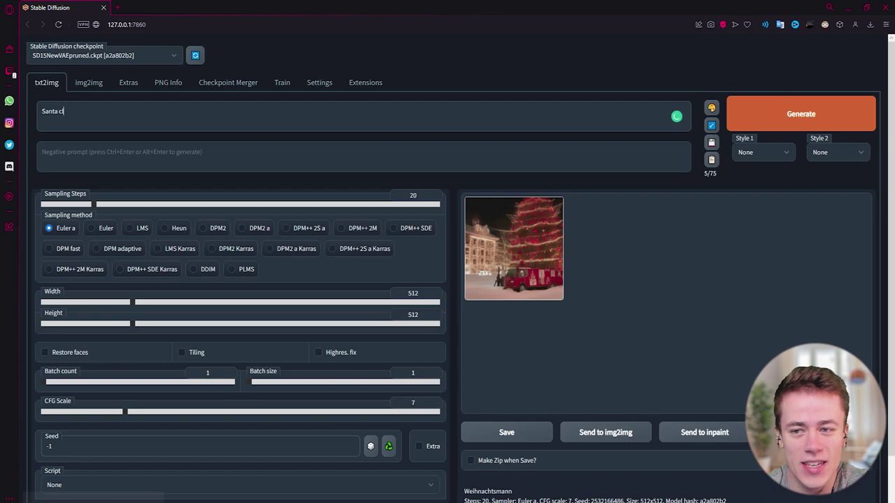
pyautogui.press('BackSpace')
pyautogui.write('Claus')
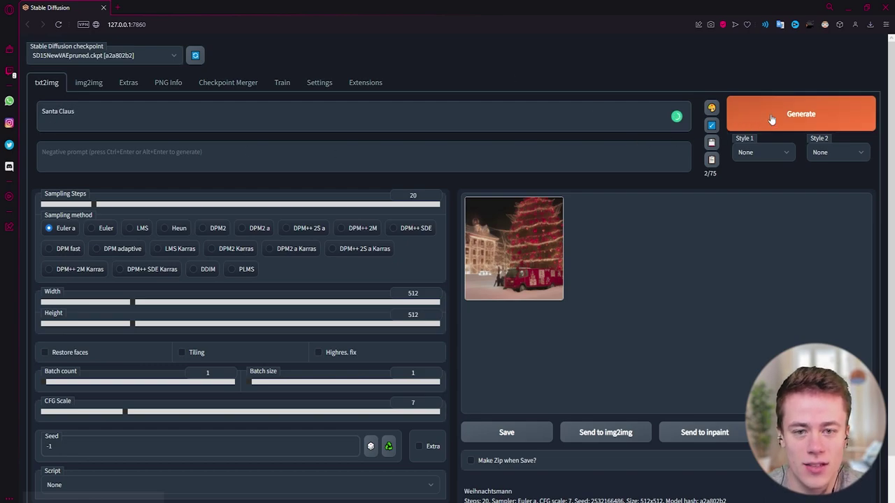
pyautogui.click(801, 114)
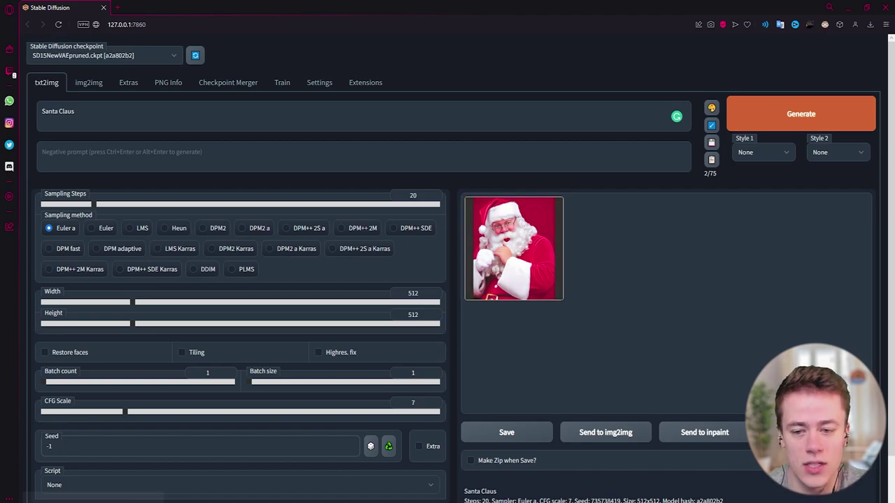
pyautogui.click(325, 490)
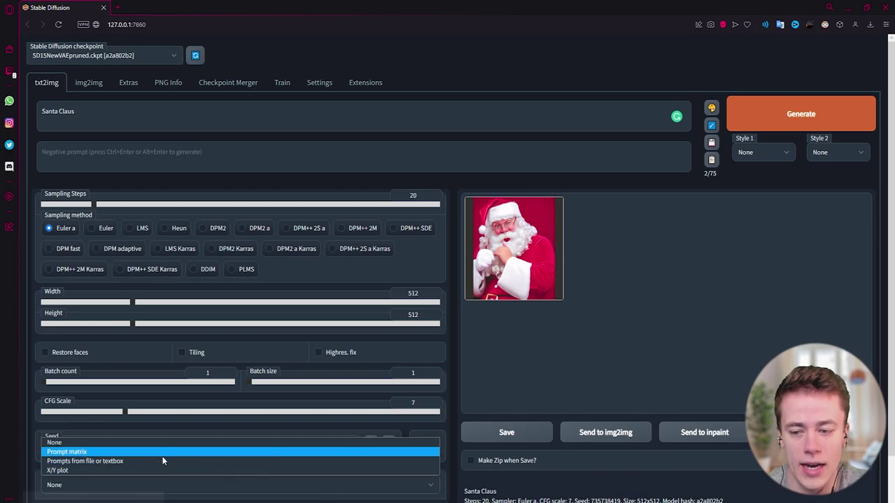
# Set the seed to 1 and generate the Santa Claus image
pyautogui.click(165, 497)
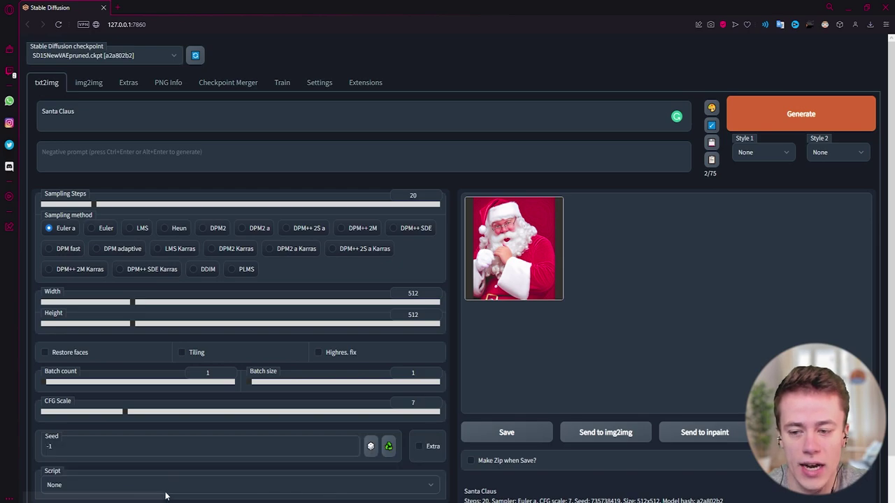
pyautogui.click(74, 449)
pyautogui.write('1')
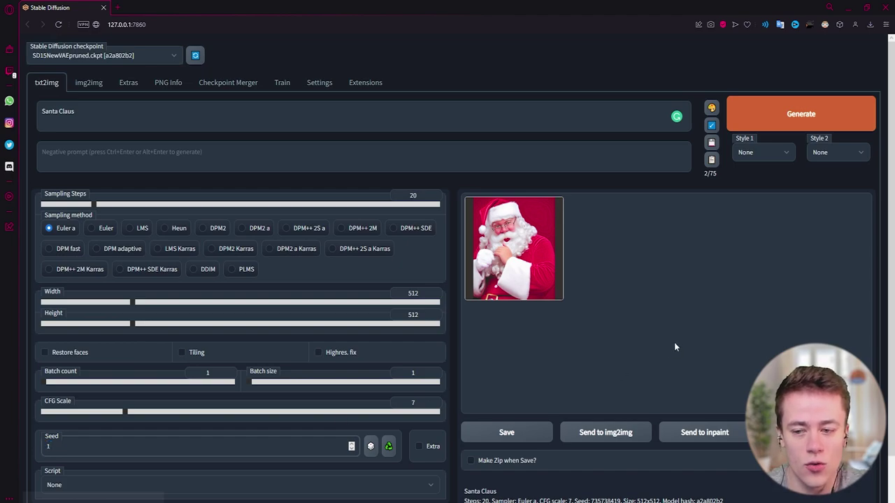
pyautogui.click(765, 113)
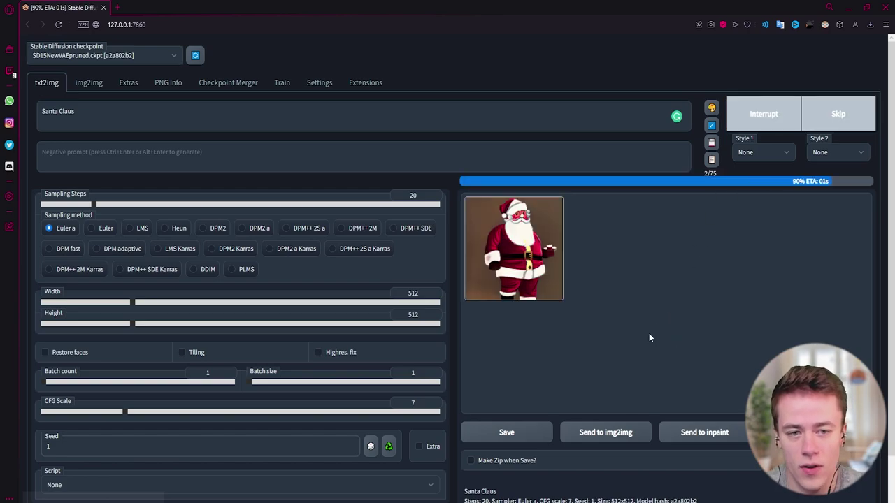
# Regenerate with seed 2, then with seed 24122022
pyautogui.doubleClick(90, 441)
pyautogui.write('2')
pyautogui.click(801, 113)
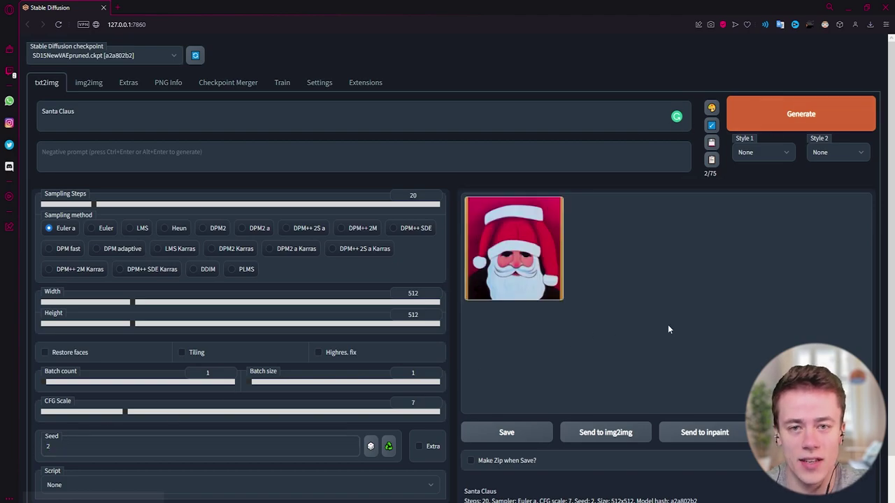
pyautogui.doubleClick(63, 446)
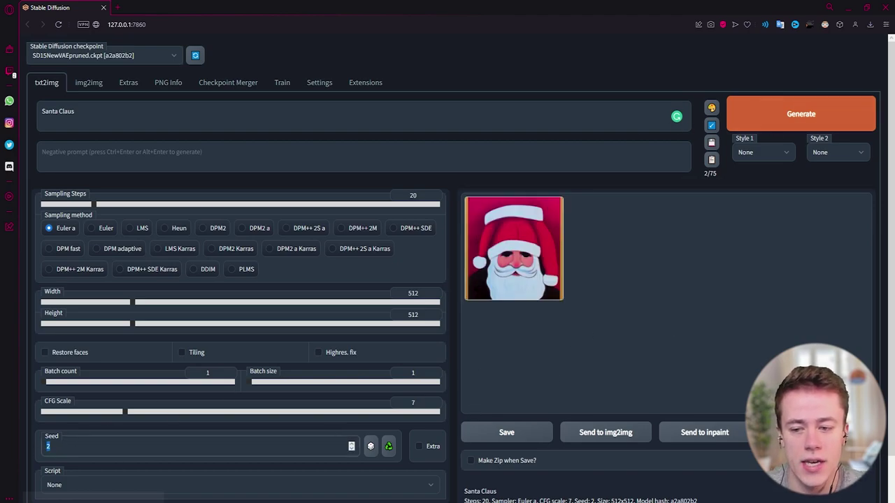
pyautogui.write('24')
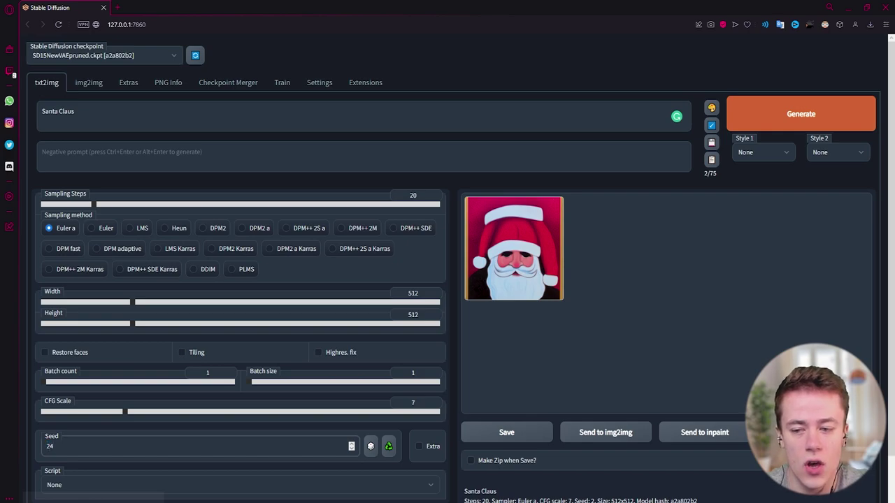
pyautogui.write('122022')
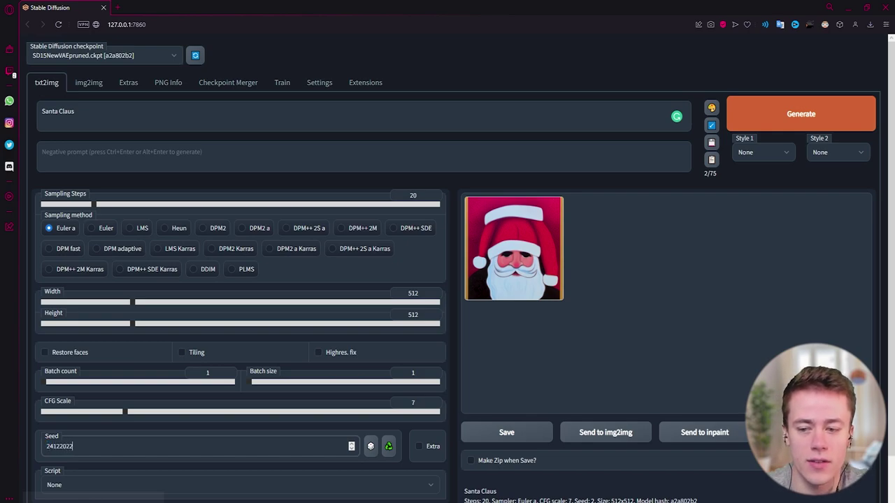
pyautogui.hotkey('ctrl', 'Return')
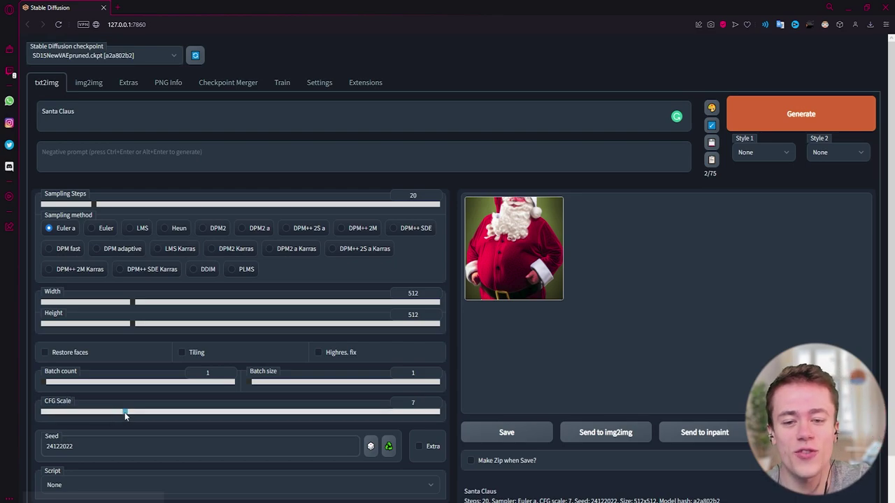
# Generate Santa images at CFG scale 1 and 30, then set it to 9 and regenerate
pyautogui.moveTo(126, 413); pyautogui.dragTo(43, 417)
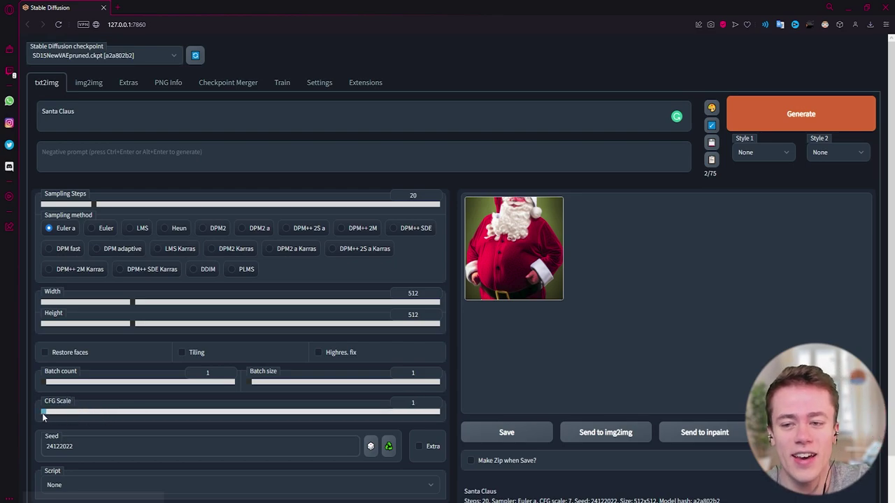
pyautogui.click(790, 118)
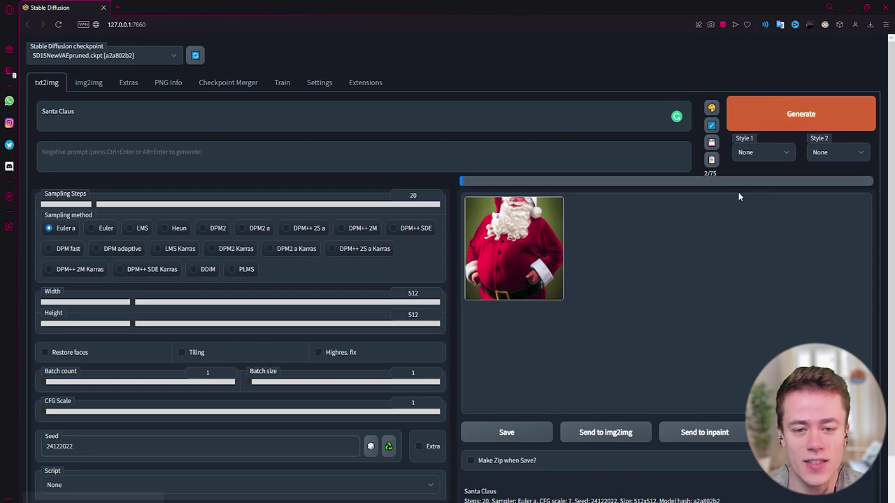
pyautogui.click(559, 272)
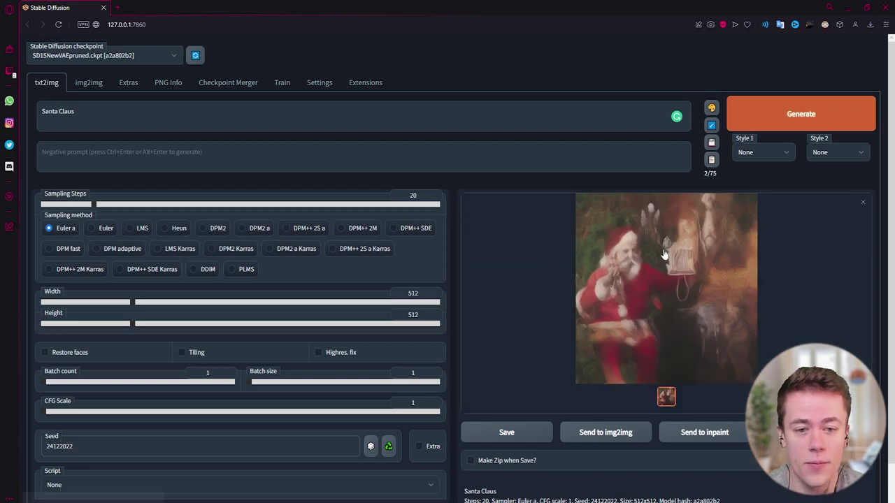
pyautogui.moveTo(47, 411); pyautogui.dragTo(437, 411)
pyautogui.click(800, 114)
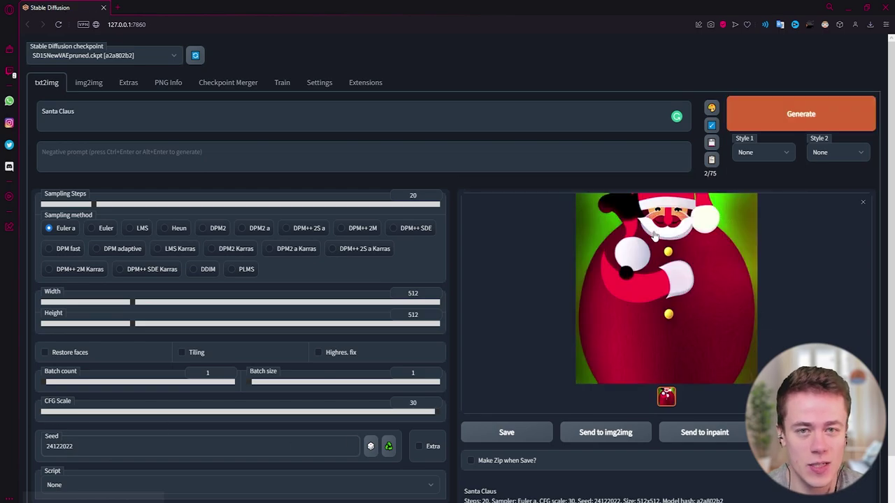
pyautogui.moveTo(436, 413); pyautogui.dragTo(155, 416)
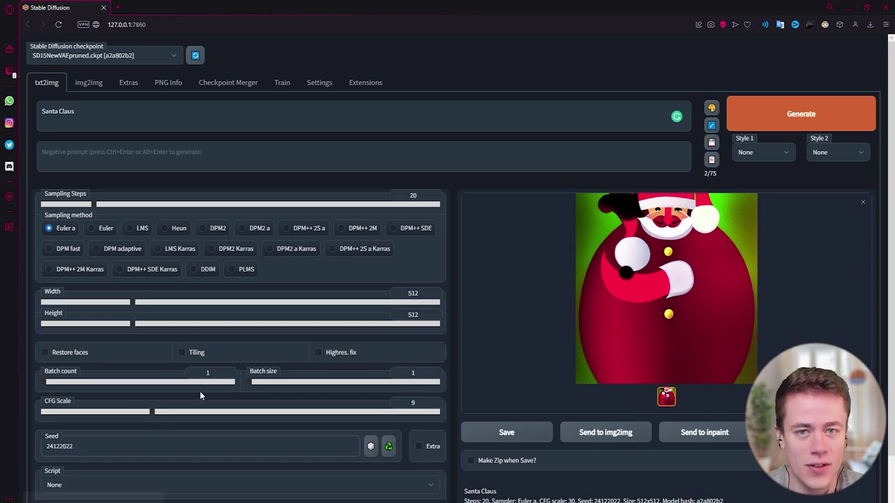
pyautogui.click(802, 116)
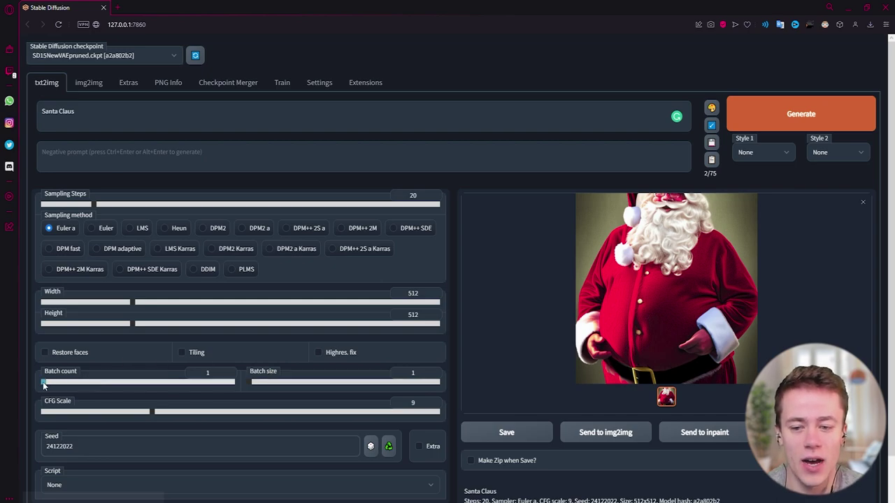
# Set batch count to 2 and drag batch size from 1 to 3
pyautogui.moveTo(43, 382); pyautogui.dragTo(43, 383)
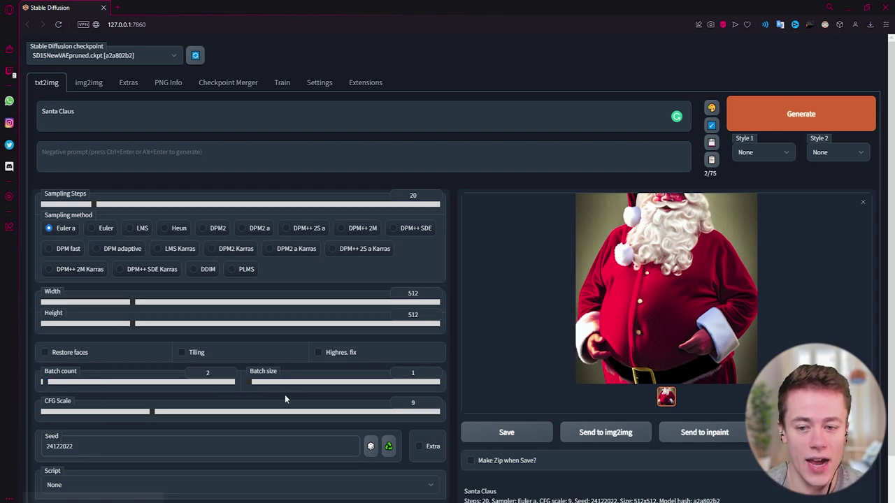
pyautogui.click(254, 387)
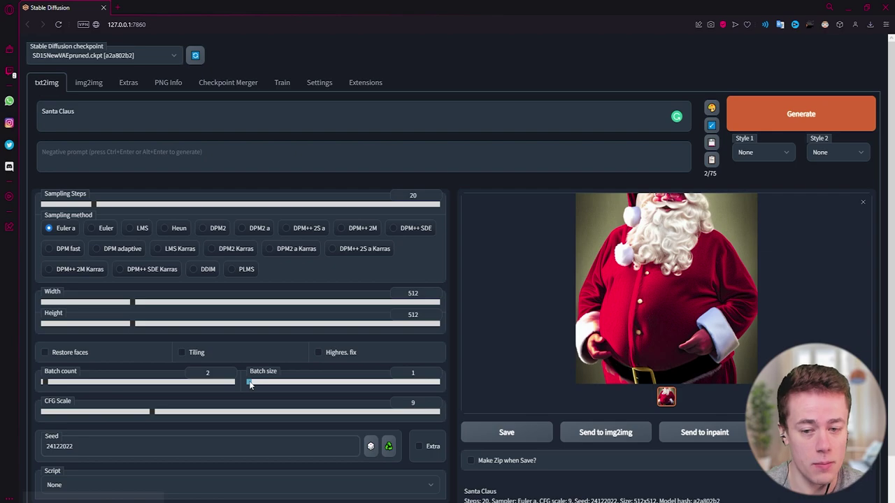
pyautogui.moveTo(249, 383); pyautogui.dragTo(307, 383)
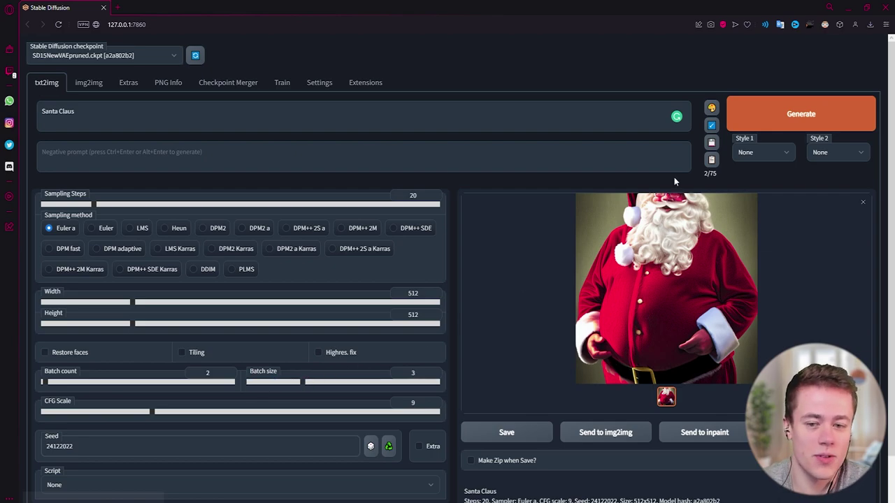
# Generate a batch of six Santa images
pyautogui.click(769, 114)
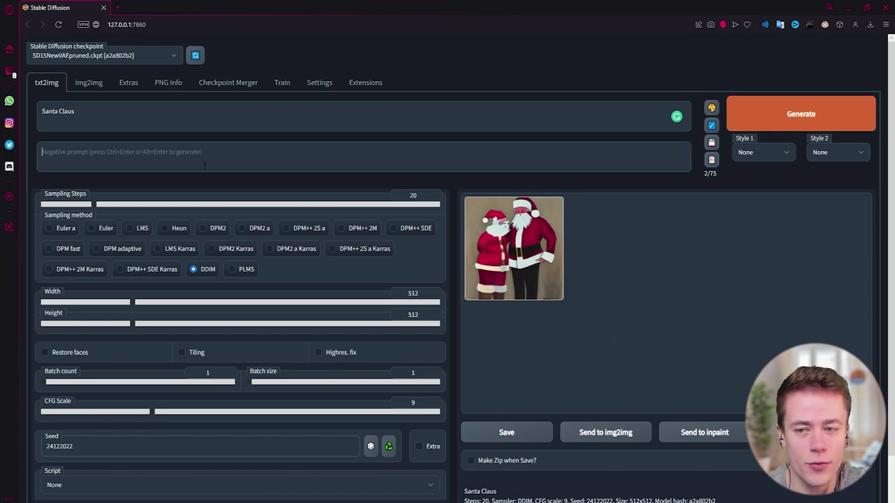
# Generate with negative prompt 'red,', then again with '(red),cartoon'
pyautogui.write('red')
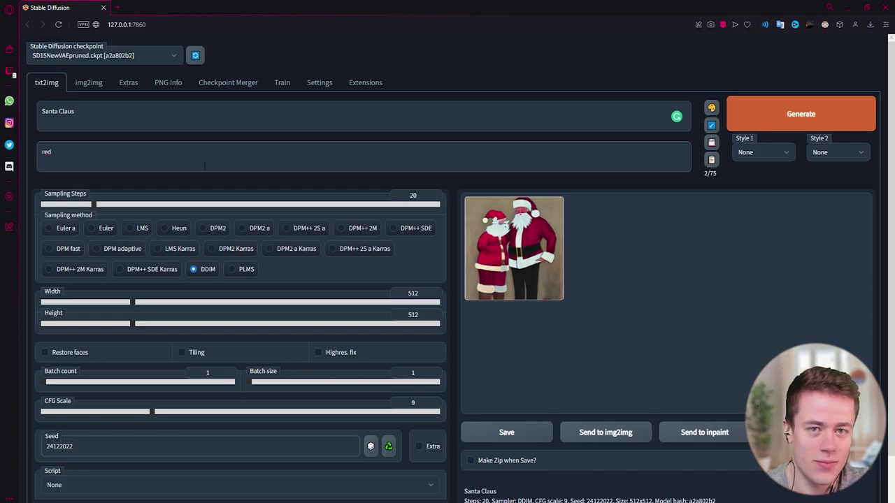
pyautogui.write(',')
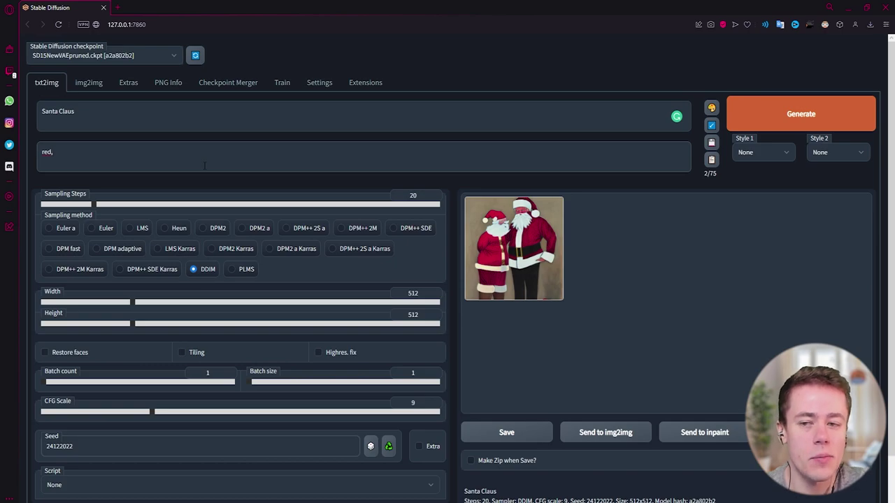
pyautogui.click(800, 113)
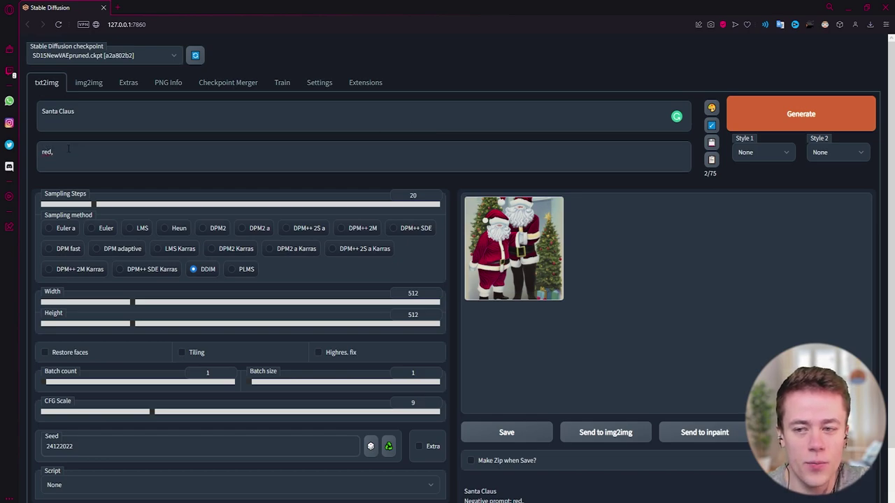
pyautogui.write('(red),')
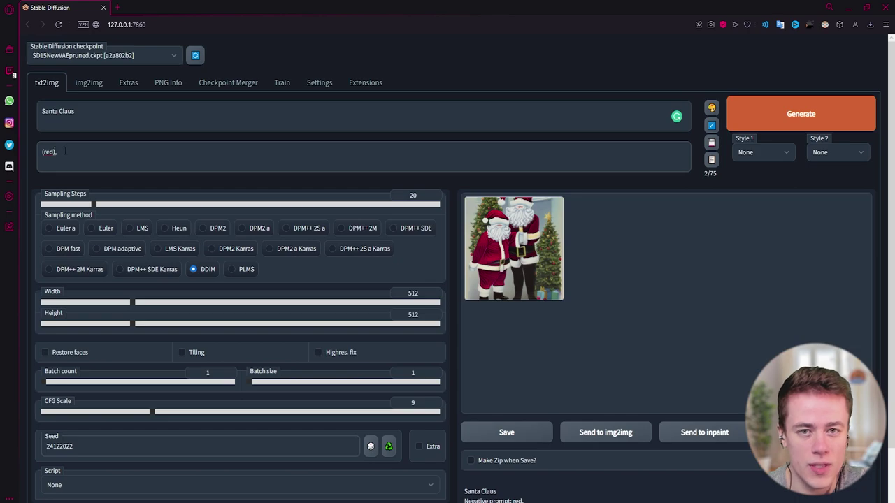
pyautogui.write('cartoon')
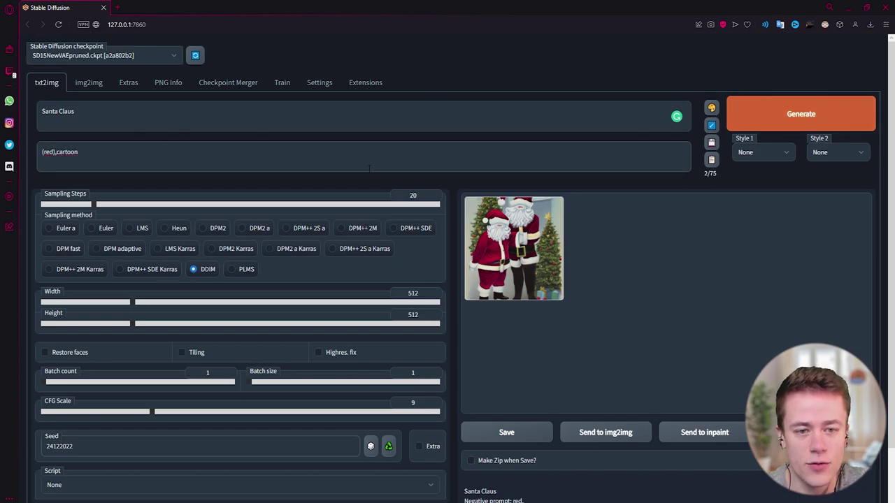
pyautogui.hotkey('ctrl', 'Return')
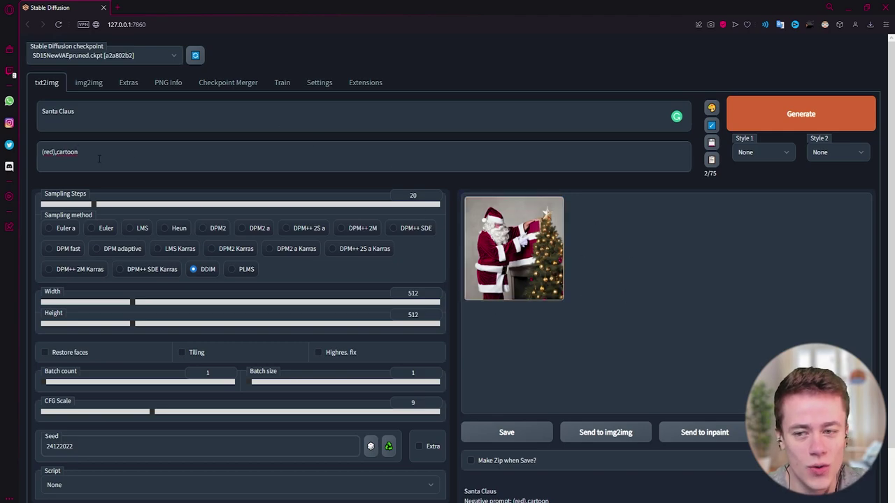
# Extend the negative prompt to '(red),cartoon,((tree))' and generate a new image
pyautogui.write(',tre')
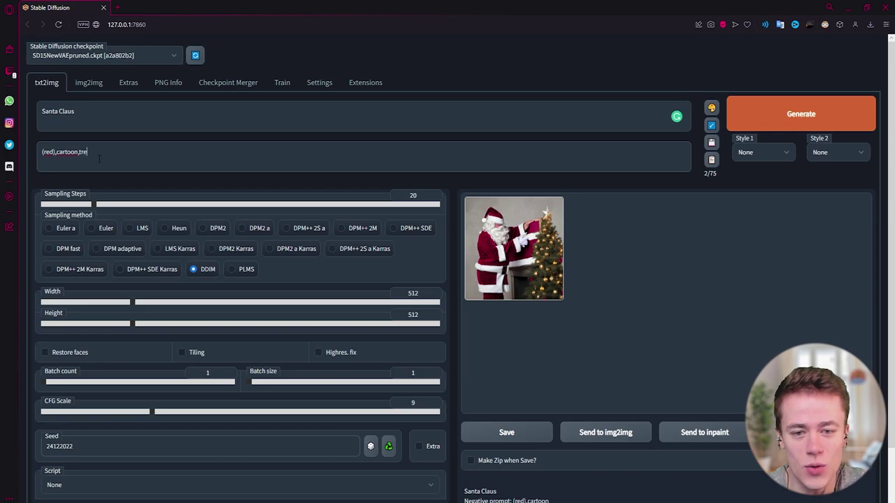
pyautogui.write('e)')
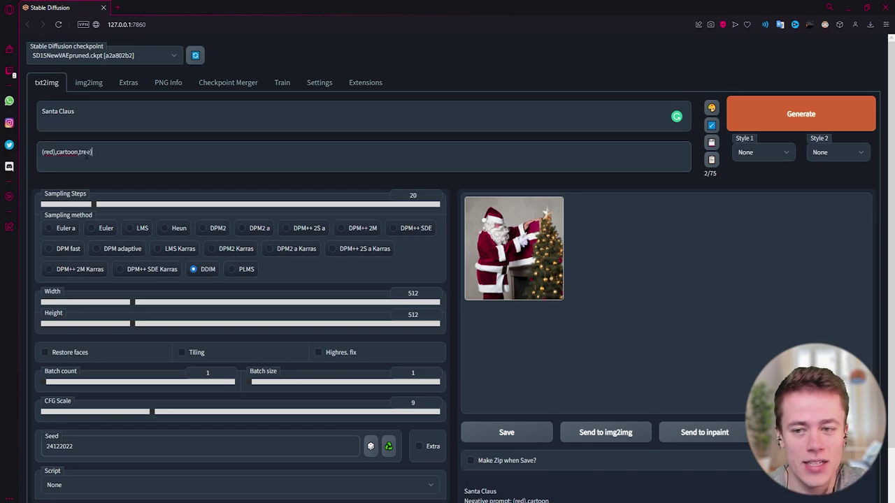
pyautogui.write('(')
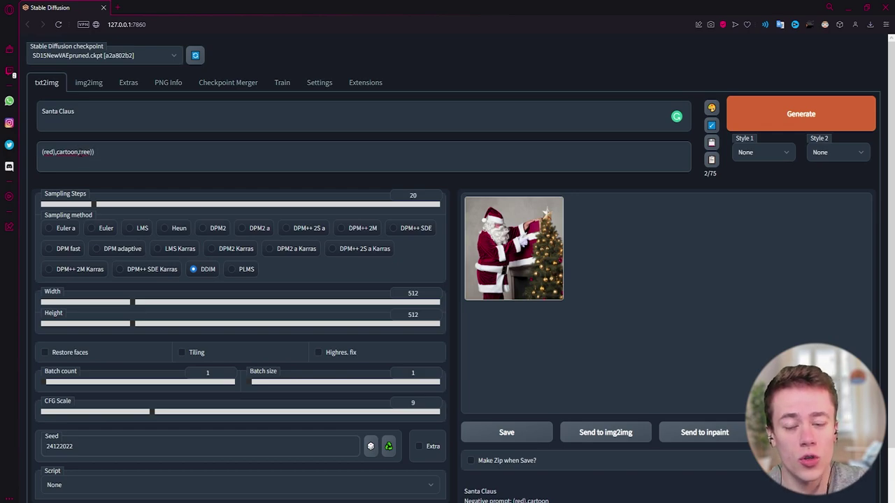
pyautogui.write('(')
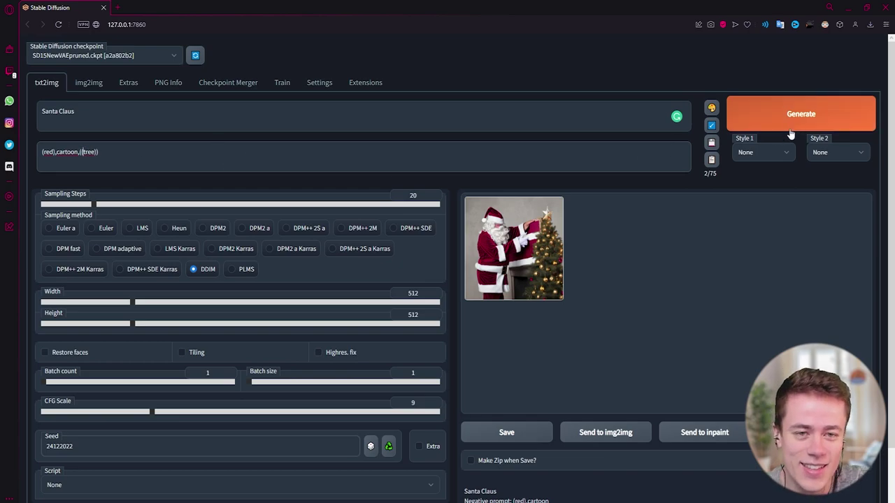
pyautogui.click(797, 116)
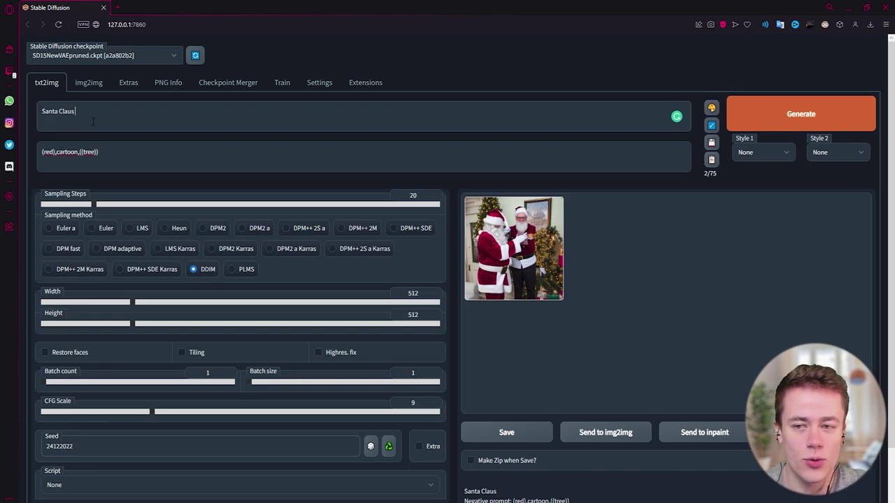
# Replace the prompt with 'wallpaper of Santa Claus riding in the night, clear night, some clouds, city skyline, moon, 8k, high definition'
pyautogui.write('wallpa')
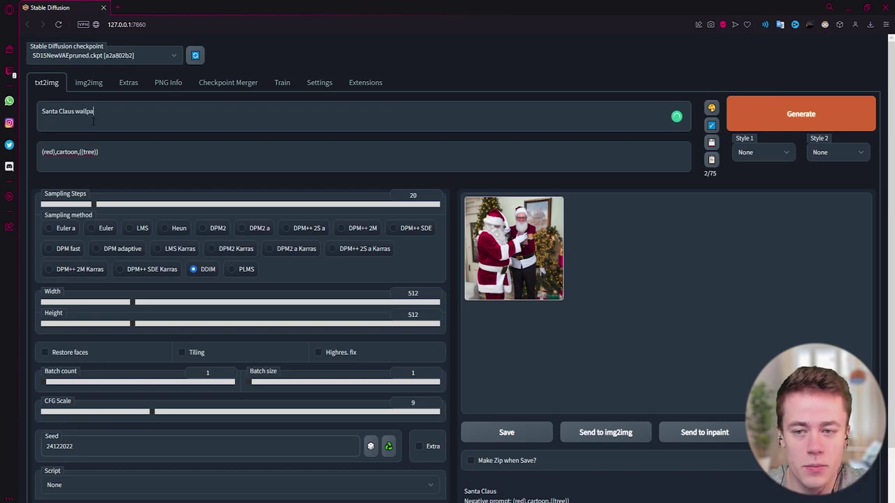
pyautogui.write('per')
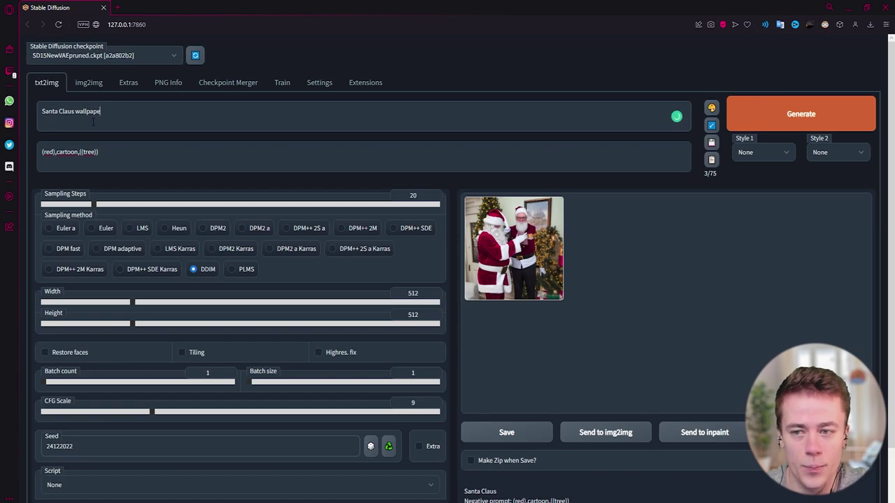
pyautogui.press('BackSpace')
pyautogui.press('BackSpace')
pyautogui.press('BackSpace')
pyautogui.press('BackSpace')
pyautogui.press('BackSpace')
pyautogui.press('BackSpace')
pyautogui.write('wallpaper')
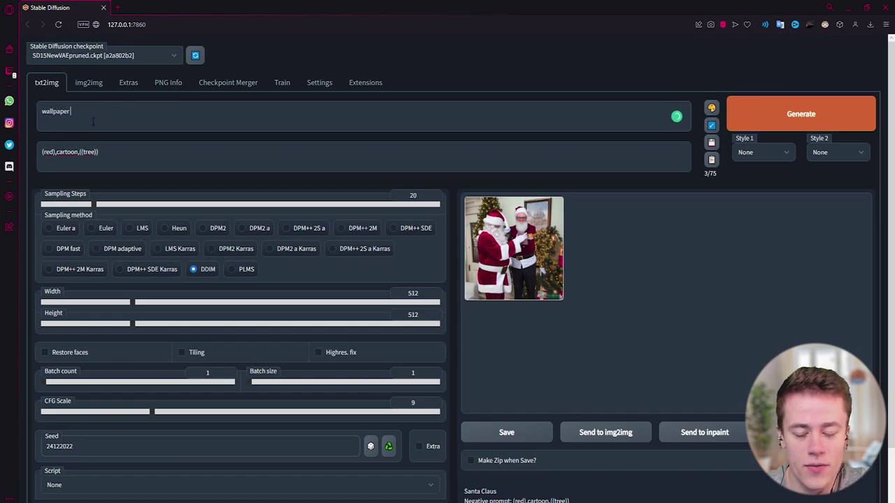
pyautogui.write('of Santa')
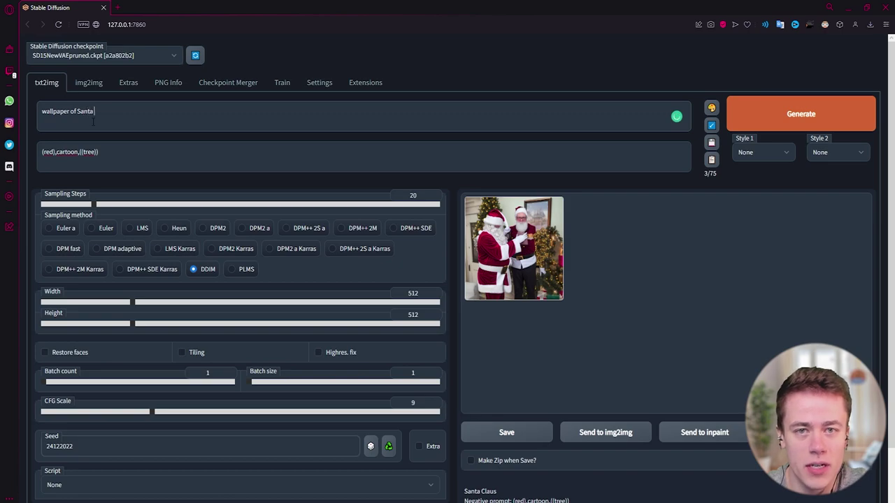
pyautogui.write(' Claus riding ')
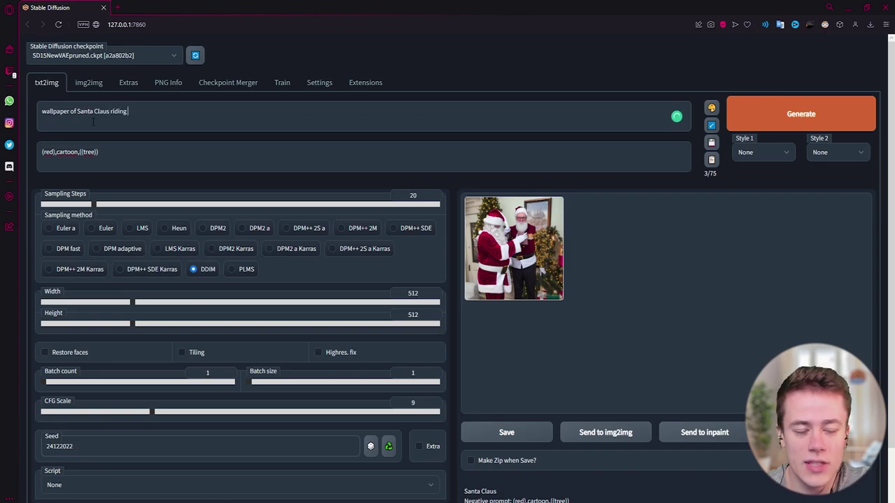
pyautogui.write('in the night')
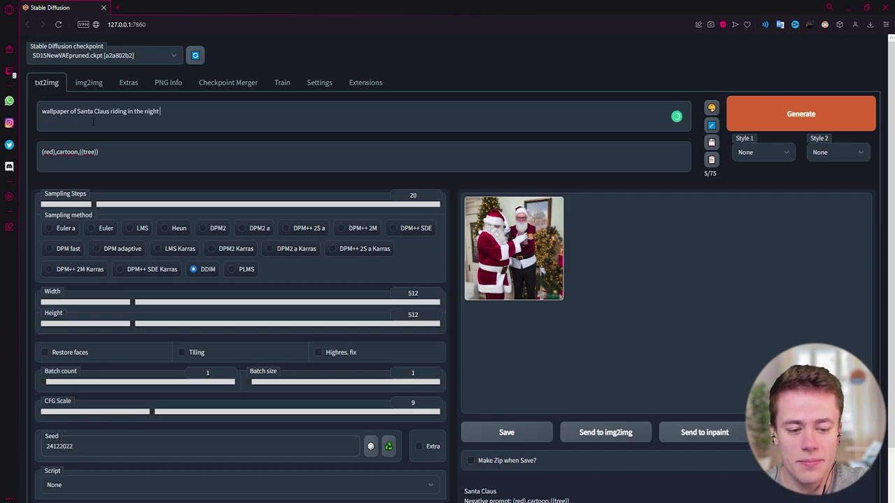
pyautogui.write(', s')
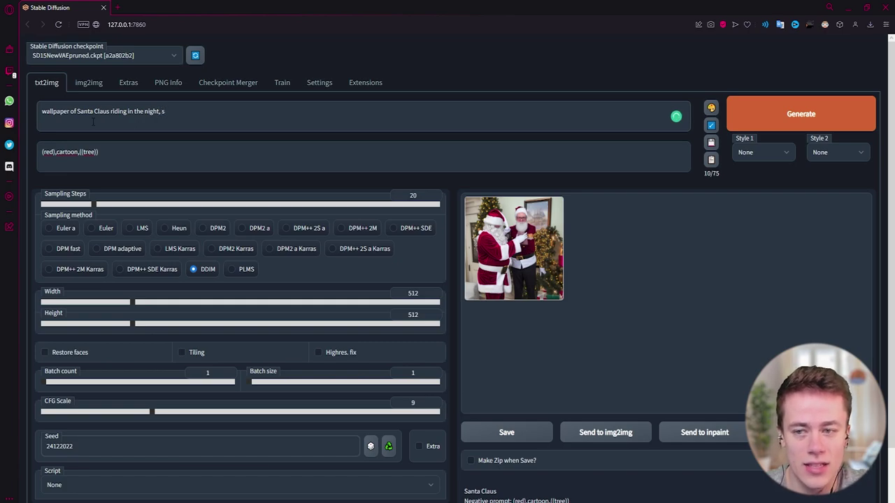
pyautogui.write('tlear night,')
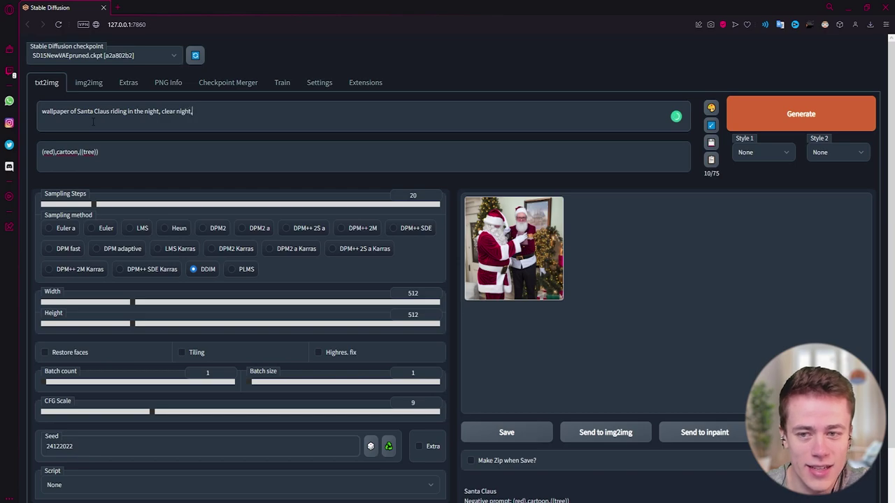
pyautogui.write('some cl')
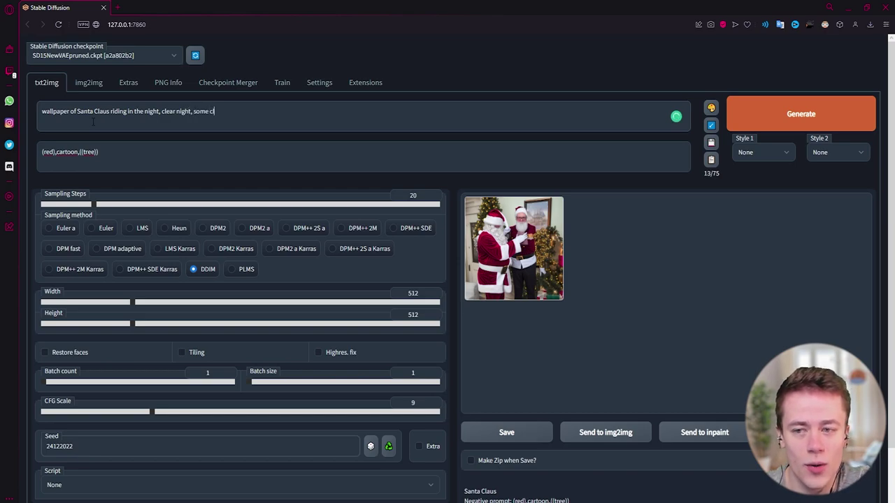
pyautogui.write('ouds, cit')
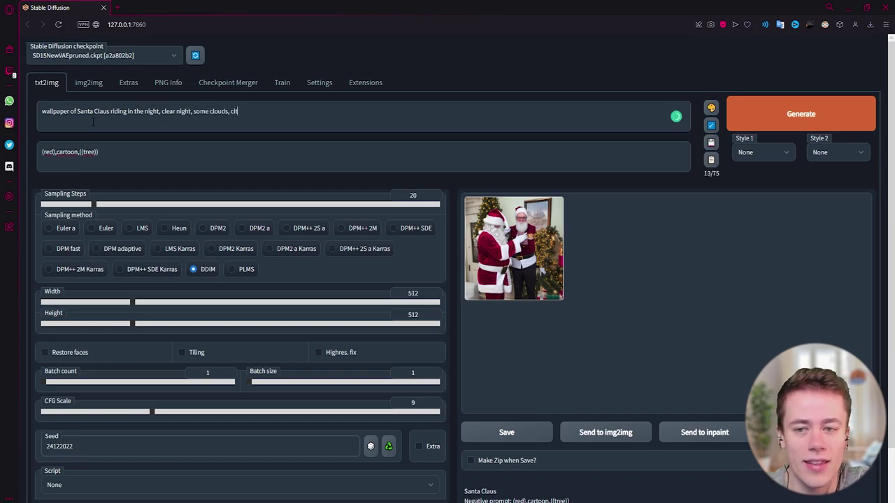
pyautogui.write('y sky')
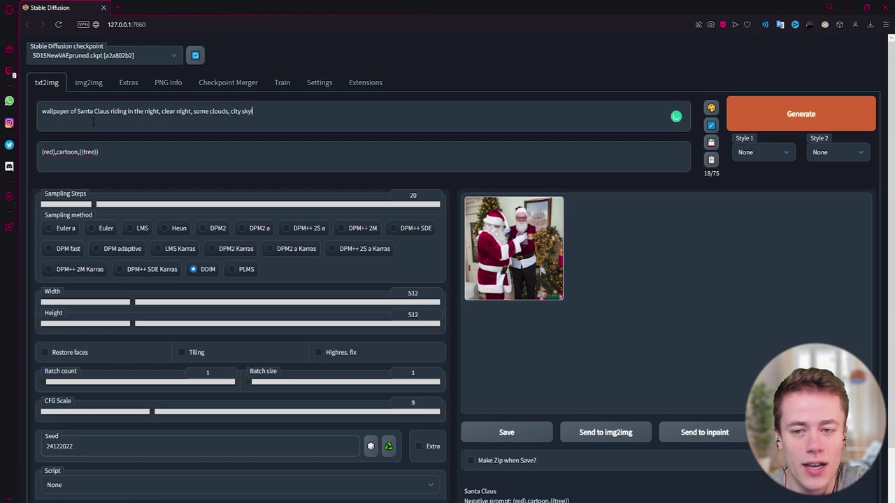
pyautogui.write('line, moo')
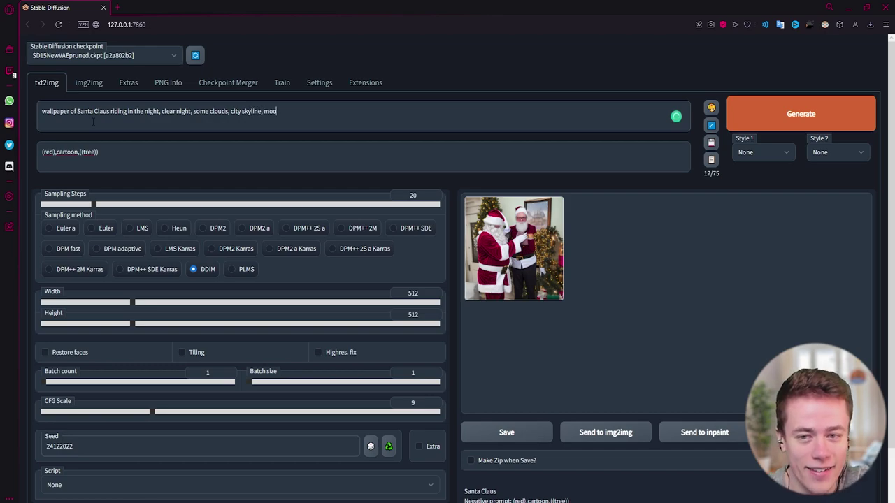
pyautogui.write('n, 8k, hi')
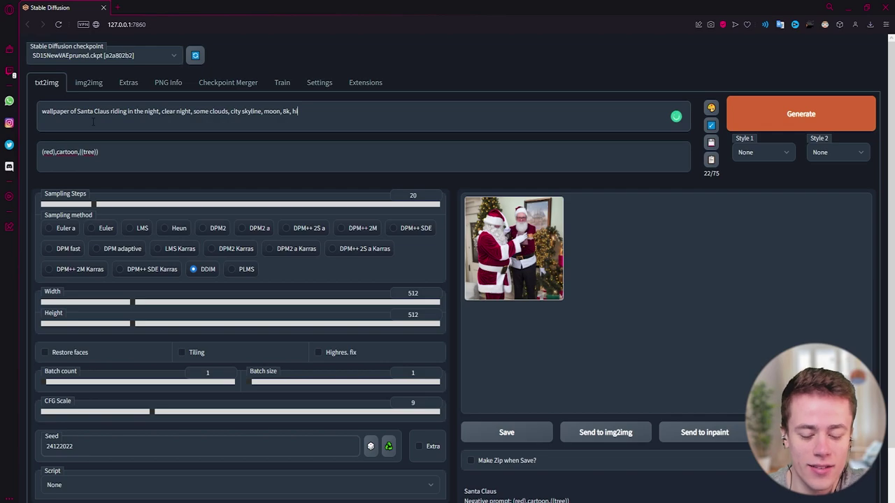
pyautogui.write('gh definiti')
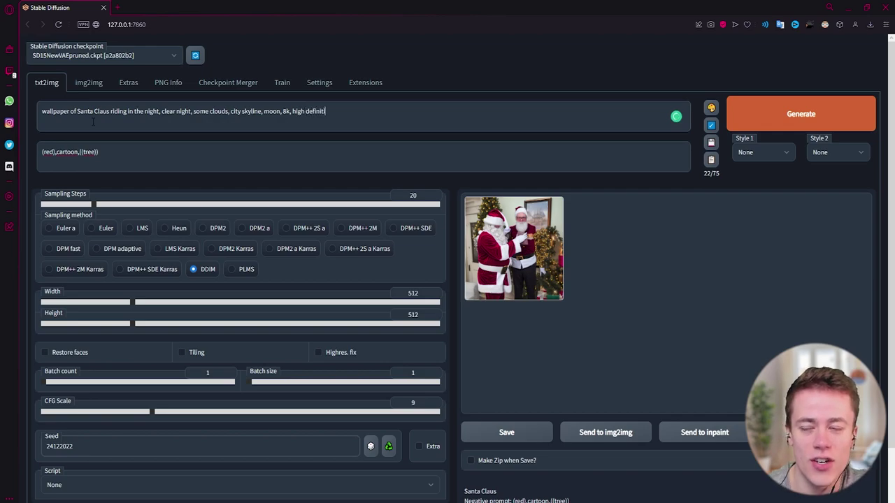
pyautogui.write('on')
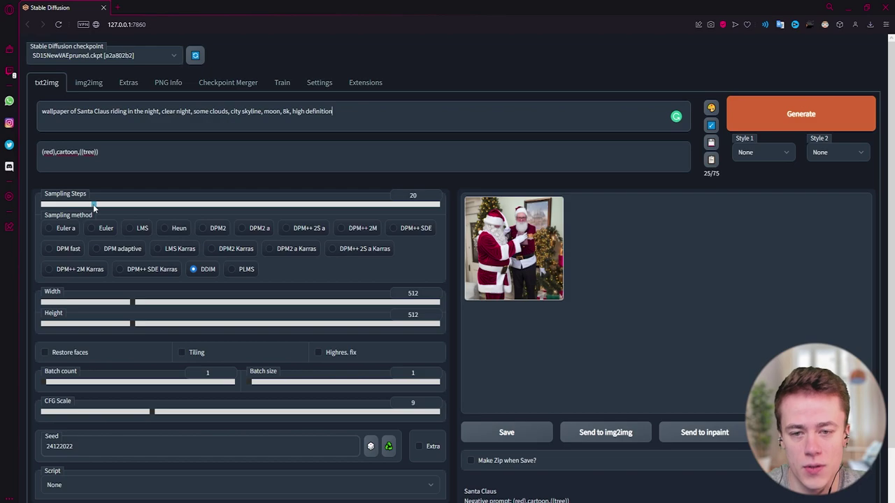
# Generate the night-ride Santa wallpaper at 1, 5 and 10 sampling steps, then enlarge the 20-step result
pyautogui.moveTo(94, 204); pyautogui.dragTo(42, 204)
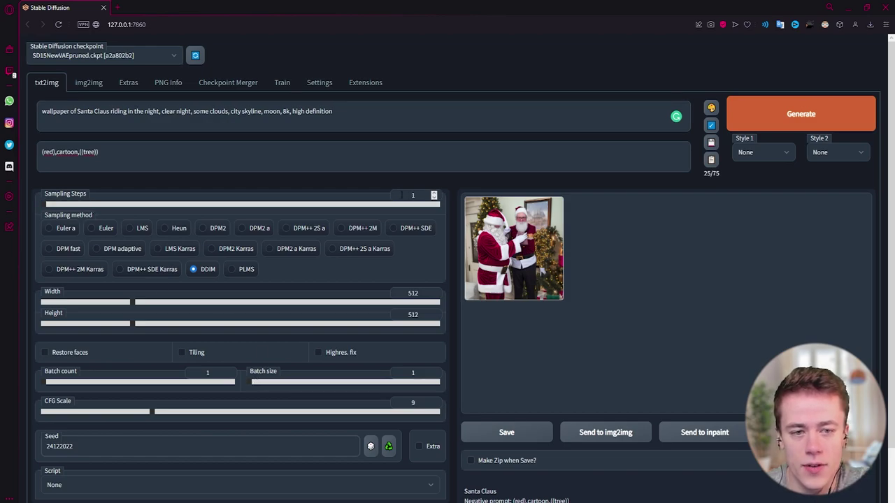
pyautogui.click(818, 120)
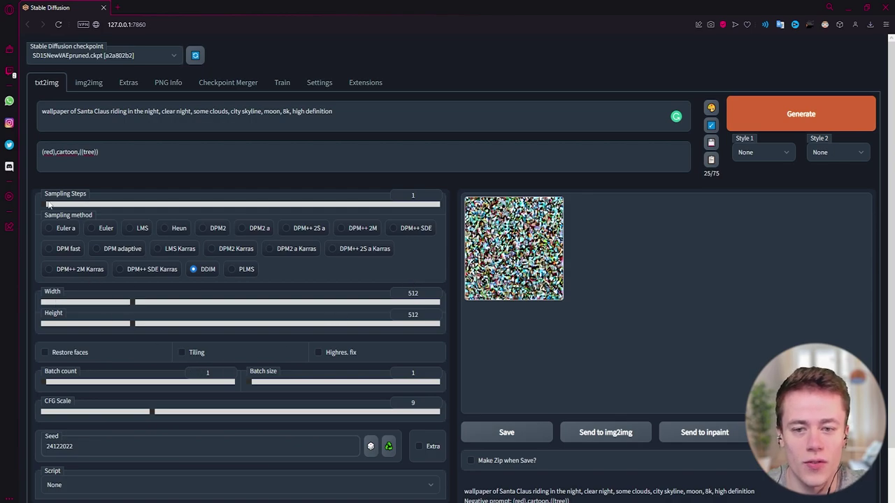
pyautogui.moveTo(45, 204)
pyautogui.mouseDown()
pyautogui.moveTo(77, 204)
pyautogui.moveTo(54, 205)
pyautogui.mouseUp()
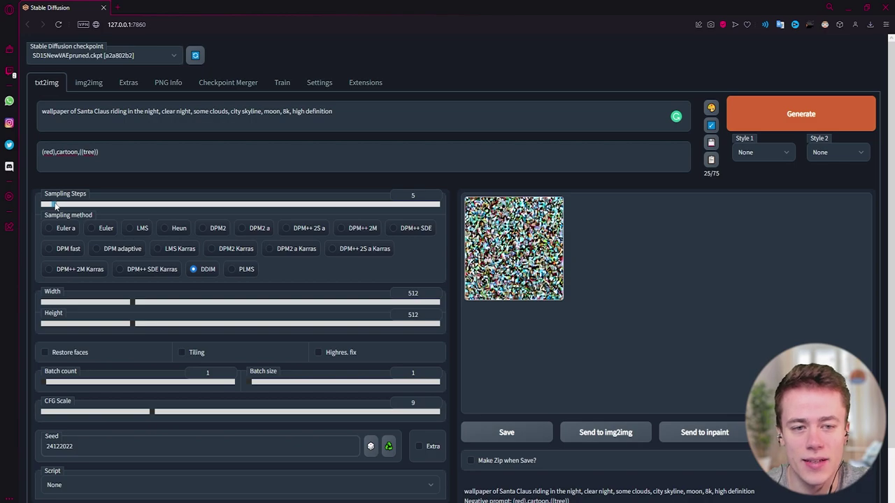
pyautogui.click(807, 111)
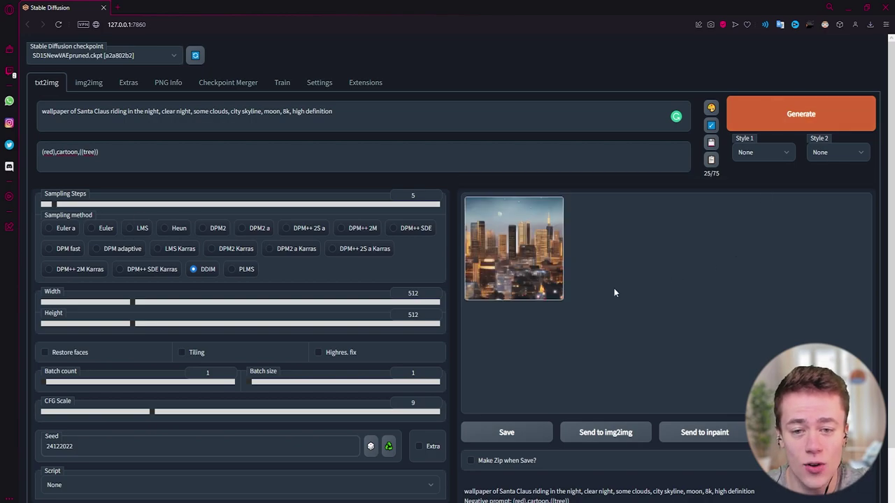
pyautogui.moveTo(54, 205); pyautogui.dragTo(68, 206)
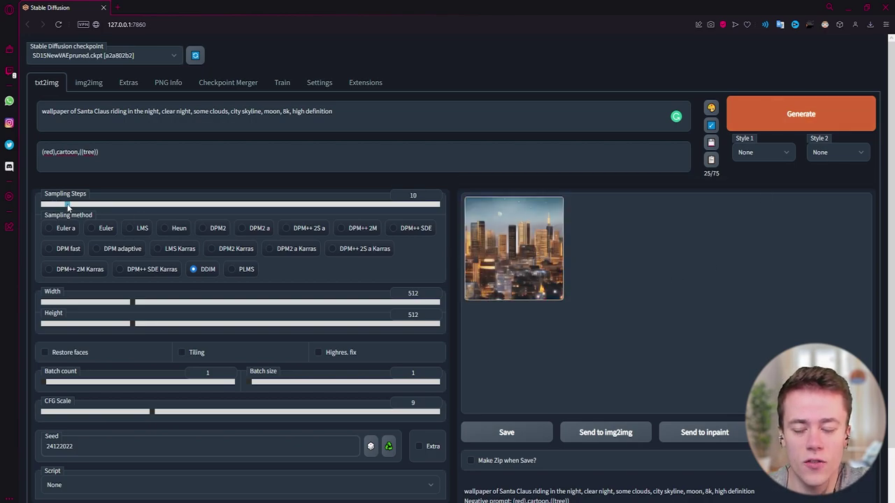
pyautogui.click(801, 114)
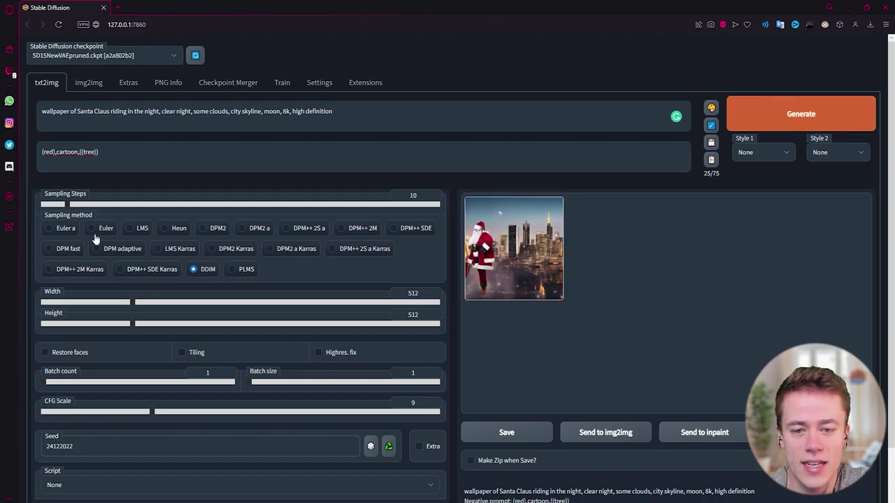
pyautogui.moveTo(69, 205); pyautogui.dragTo(96, 204)
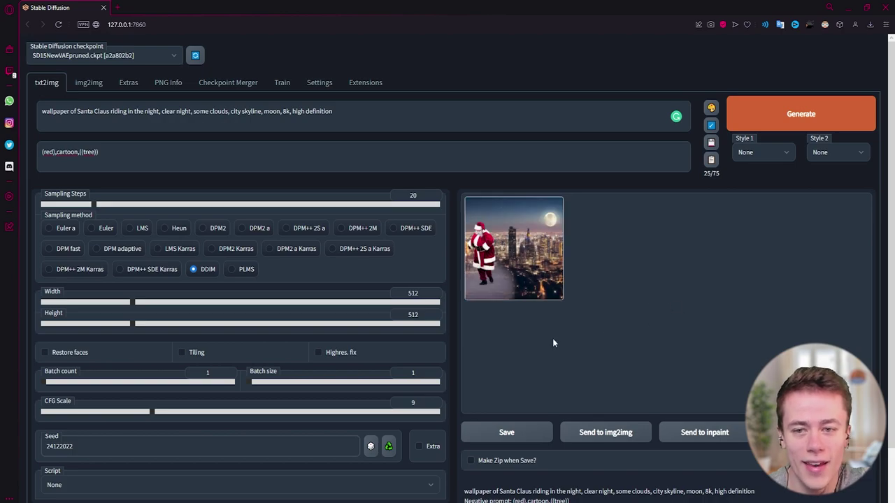
pyautogui.click(526, 259)
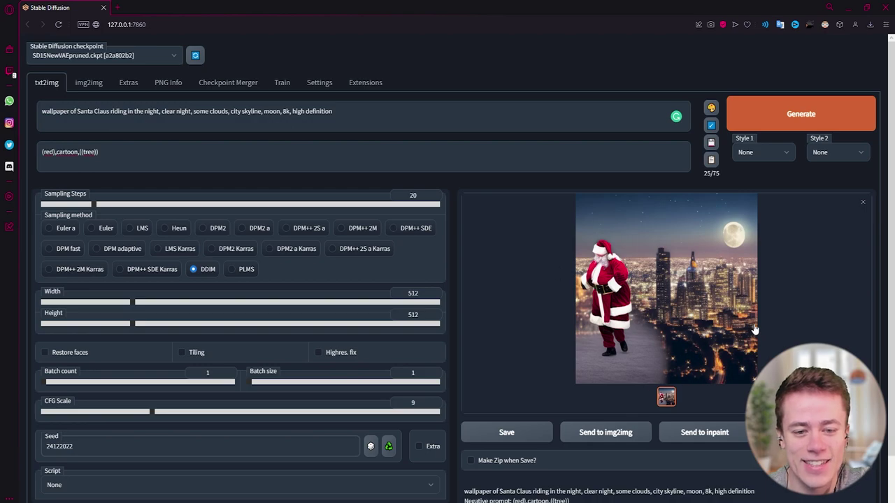
# Set sampling steps to 30 and enable Restore faces and Tiling
pyautogui.click(813, 339)
pyautogui.click(813, 339)
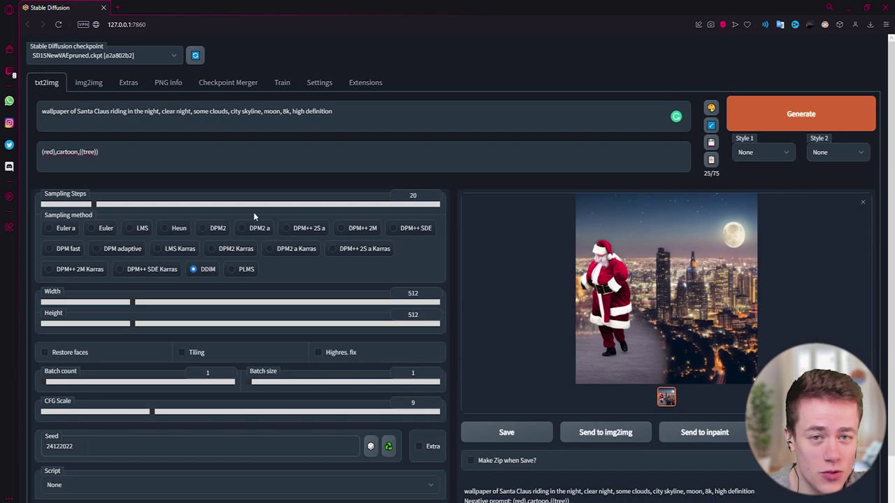
pyautogui.moveTo(95, 203); pyautogui.dragTo(119, 203)
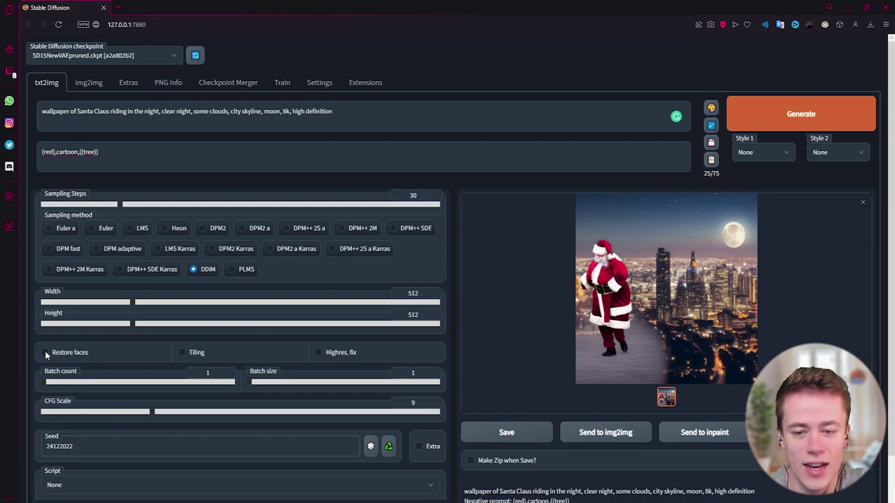
pyautogui.click(44, 352)
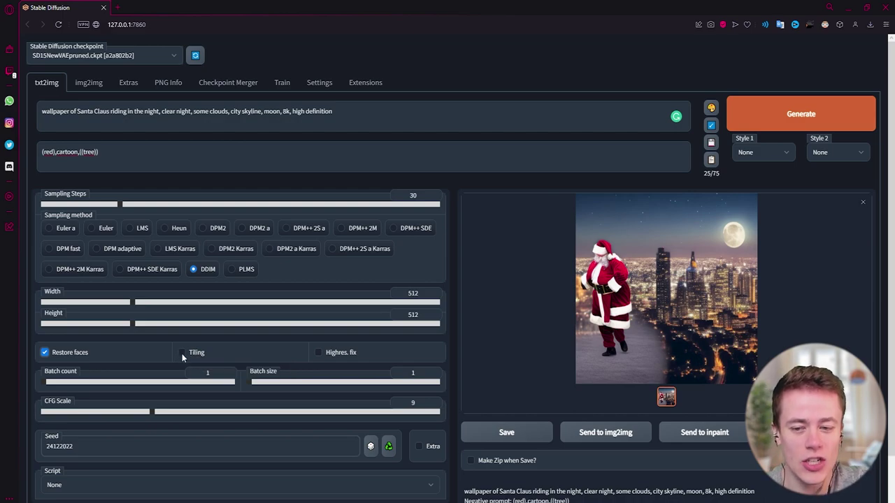
pyautogui.click(181, 353)
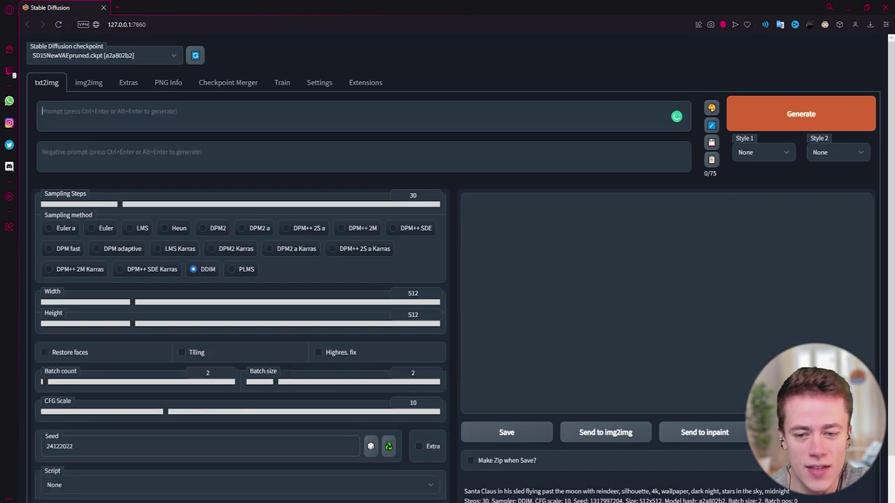
# Enter the prompt 'portrait of Santa Claus with glasses and a big white beard winking into the camera'
pyautogui.write('portr')
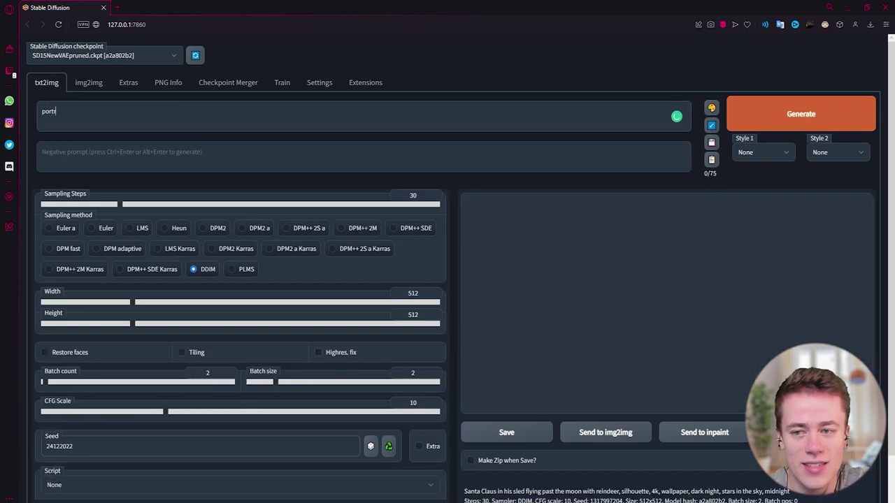
pyautogui.write('ait')
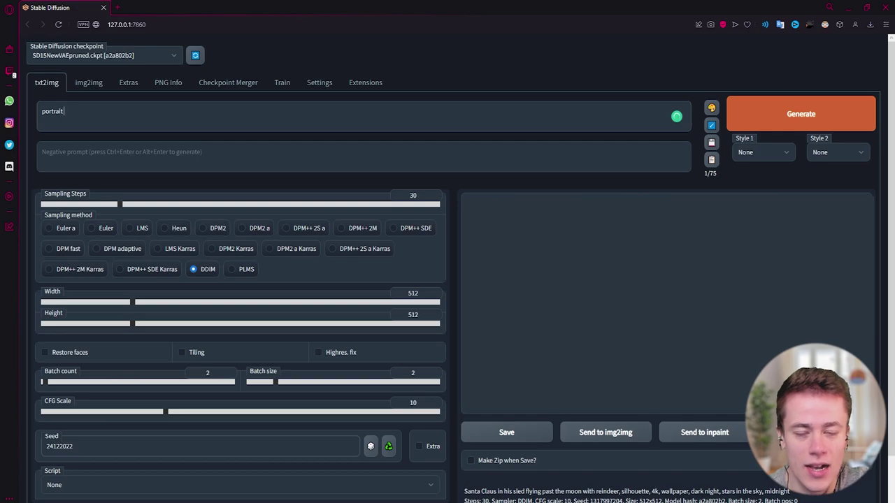
pyautogui.write(' of Santa Cla')
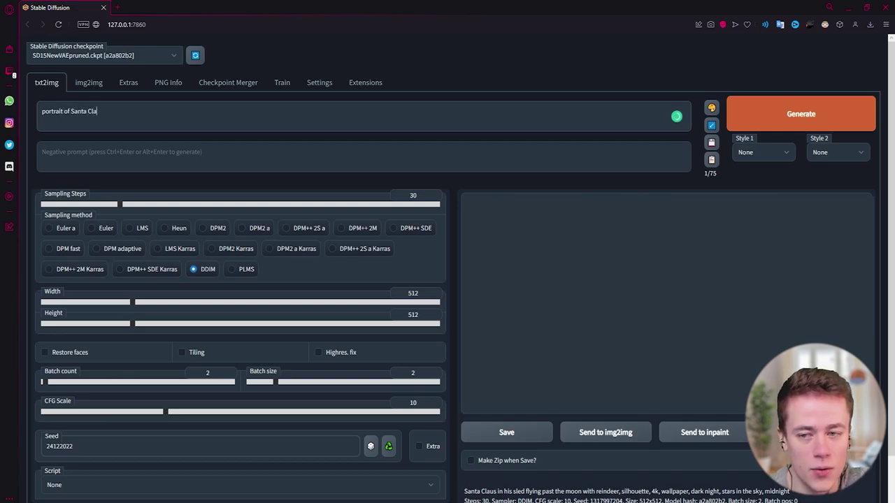
pyautogui.write('us with gla')
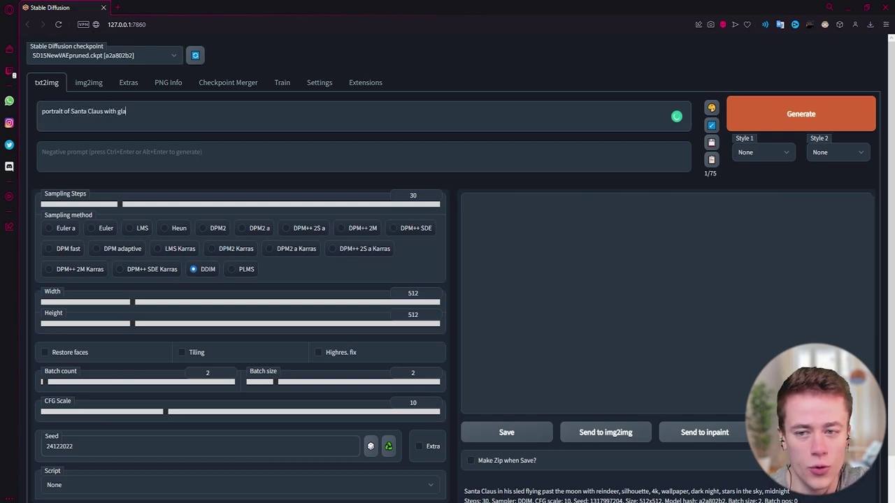
pyautogui.write('sses and a big whit')
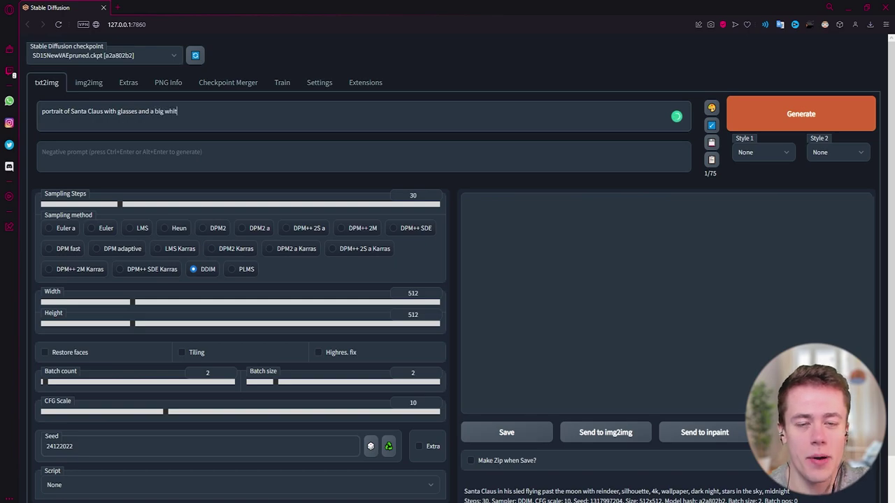
pyautogui.write('e beard')
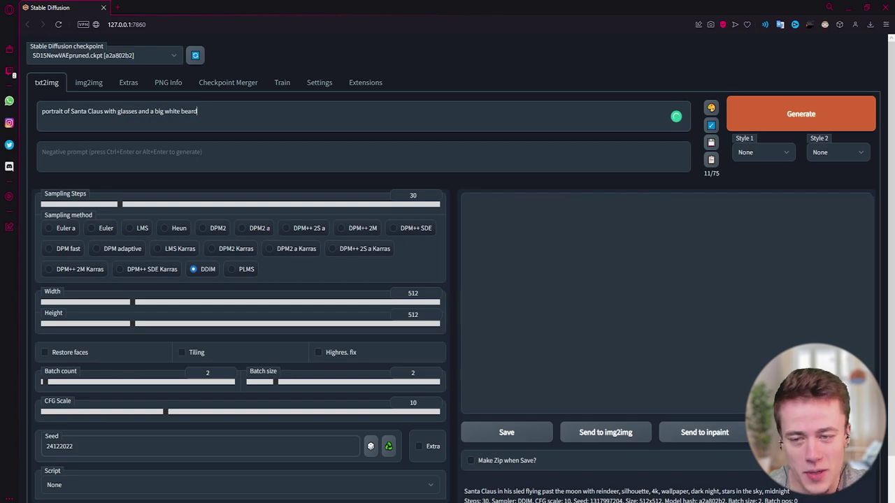
pyautogui.write(' winking into')
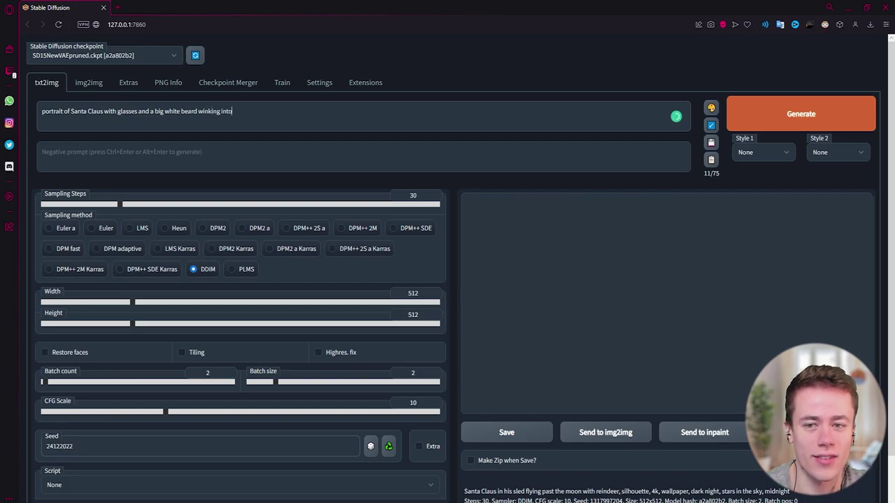
pyautogui.write(' the camera')
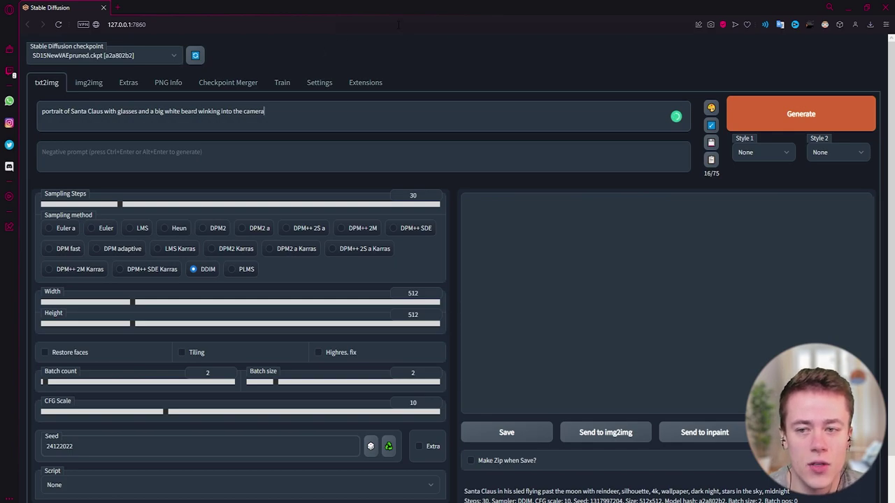
pyautogui.click(127, 62)
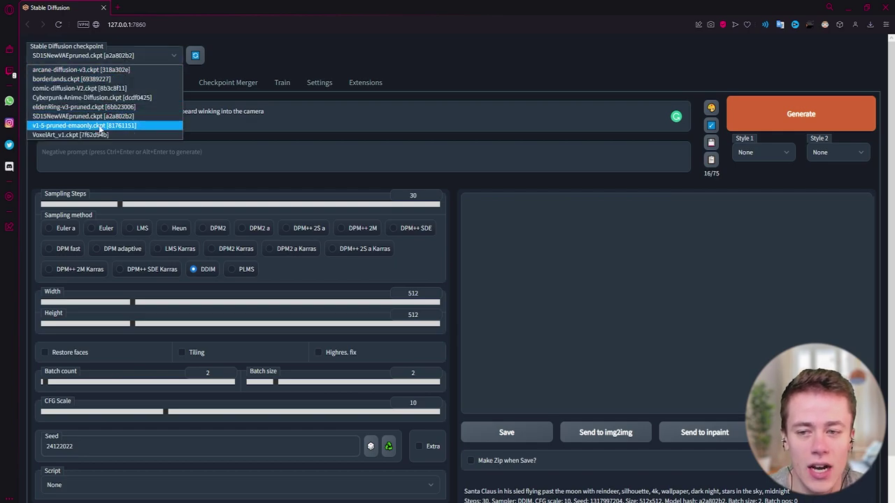
# Load v1-5-pruned-emaonly.ckpt and review the generated bespectacled Santa portraits one by one
pyautogui.click(100, 127)
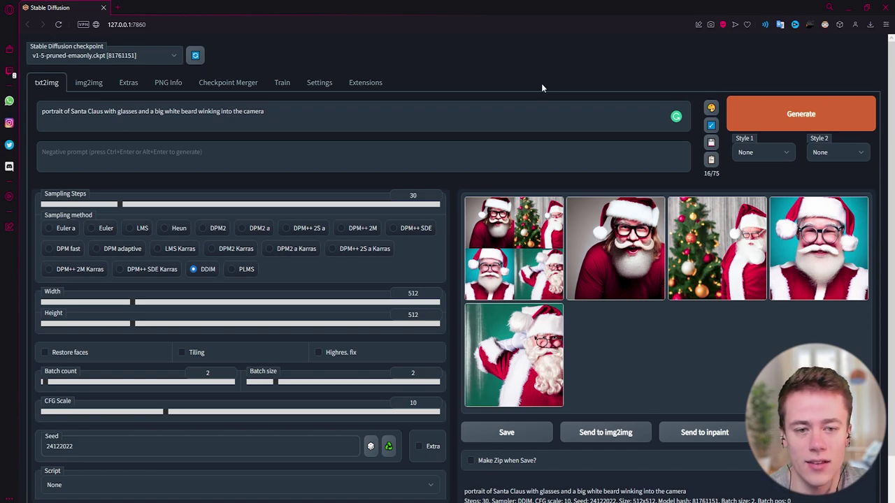
pyautogui.click(839, 263)
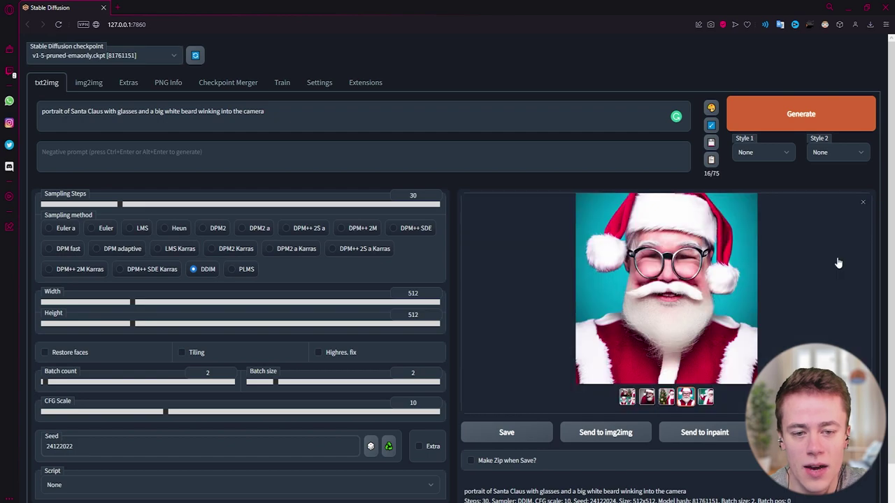
pyautogui.click(863, 203)
pyautogui.click(629, 259)
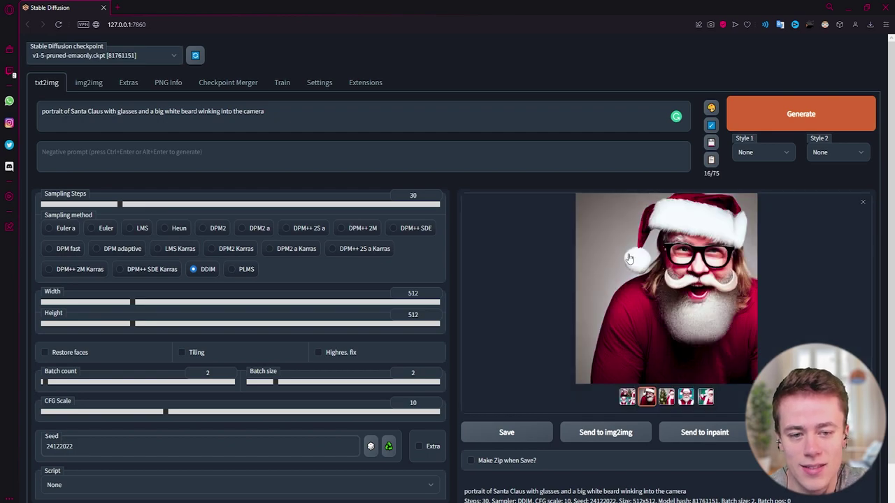
pyautogui.click(863, 203)
pyautogui.click(523, 347)
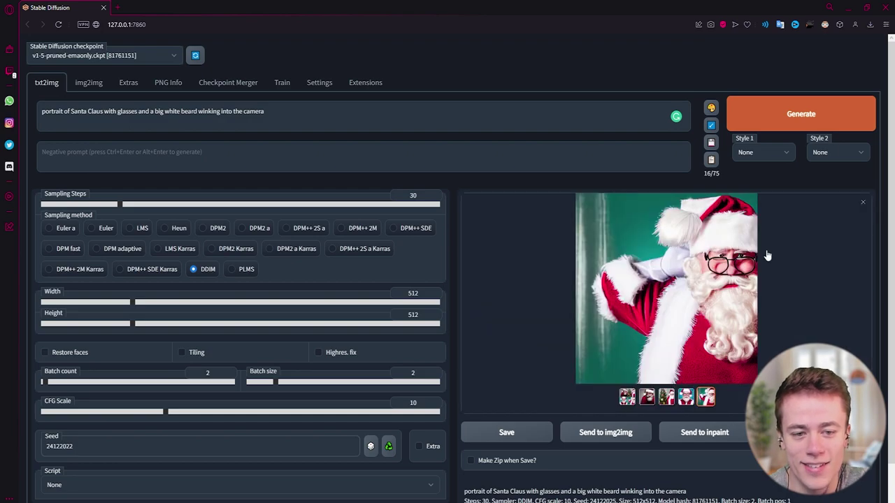
pyautogui.click(864, 203)
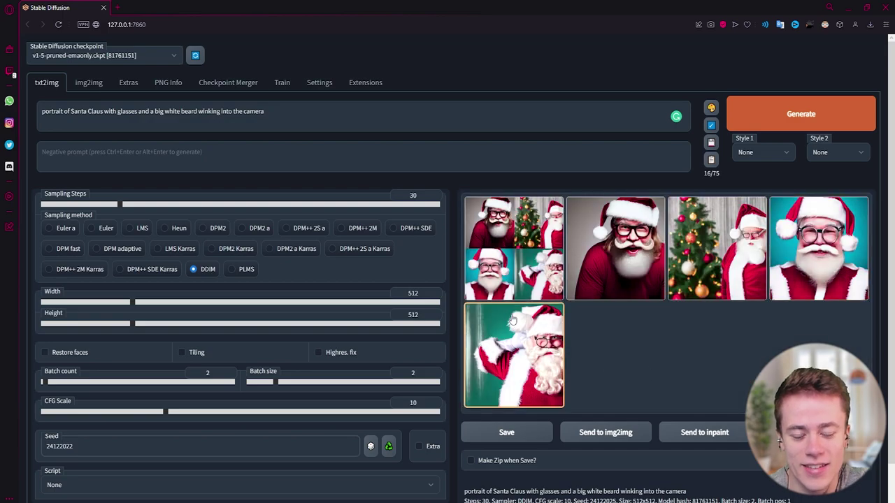
pyautogui.click(108, 55)
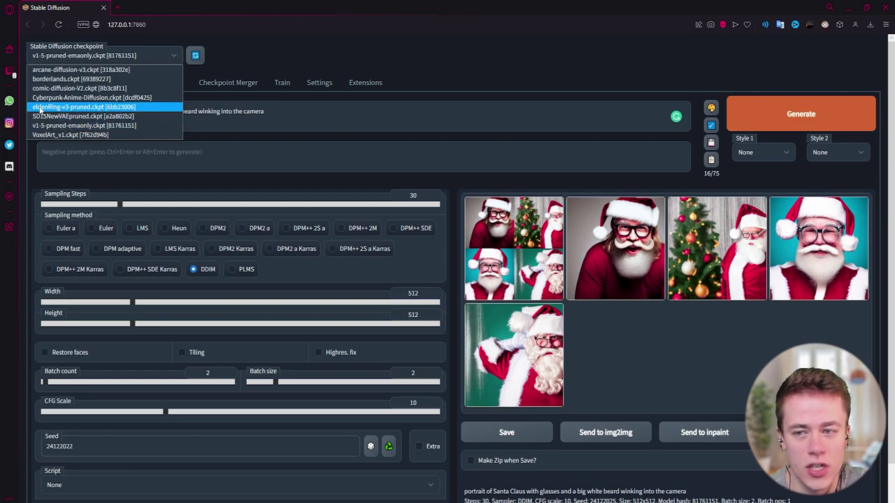
# Load eldenRing-v3-pruned.ckpt, rewrite the prompt for an Elden Ring Santa by a Christmas fireplace, seed 324122022
pyautogui.click(92, 107)
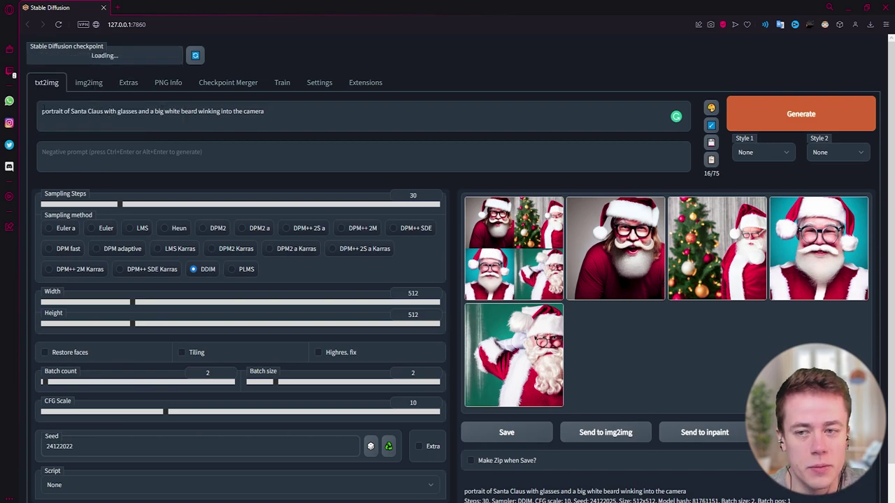
pyautogui.write('in th')
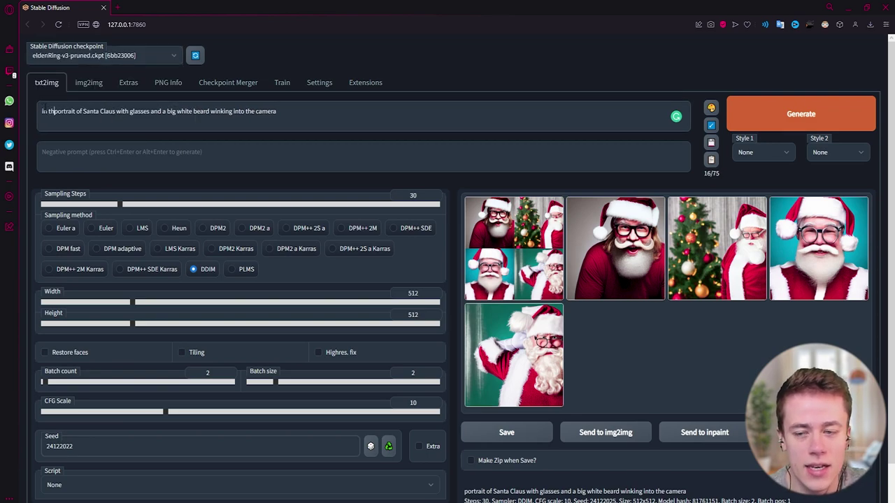
pyautogui.write('e style of')
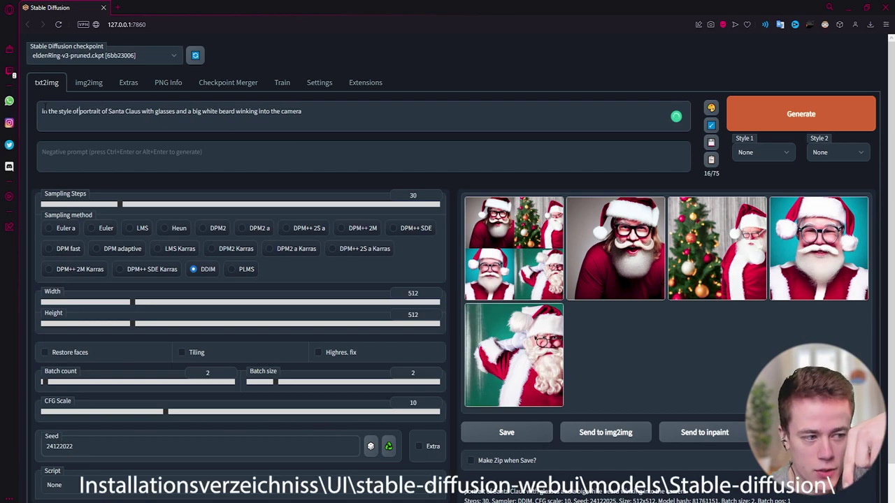
pyautogui.write(' elden ring')
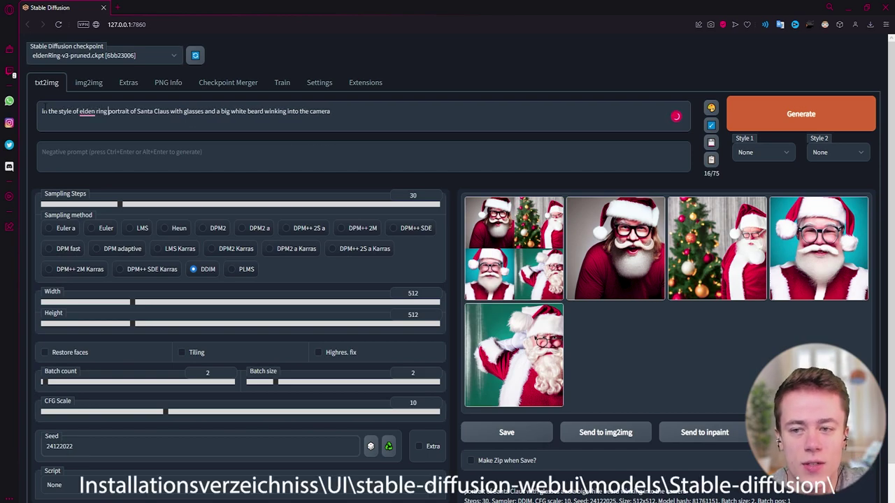
pyautogui.write(' a')
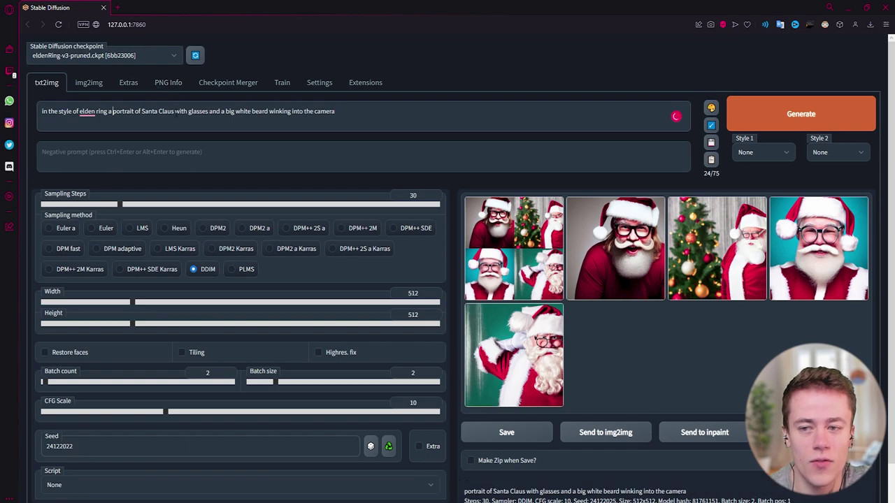
pyautogui.moveTo(209, 112); pyautogui.dragTo(367, 126)
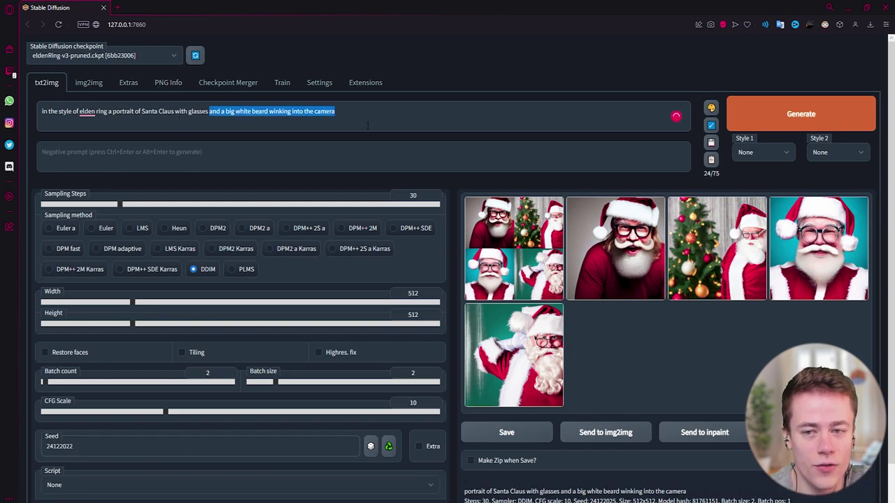
pyautogui.write('inf')
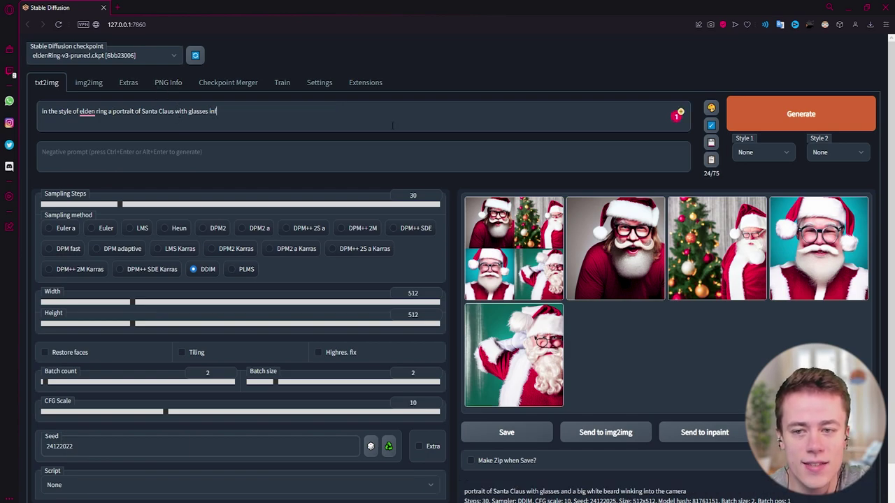
pyautogui.write('ront of a')
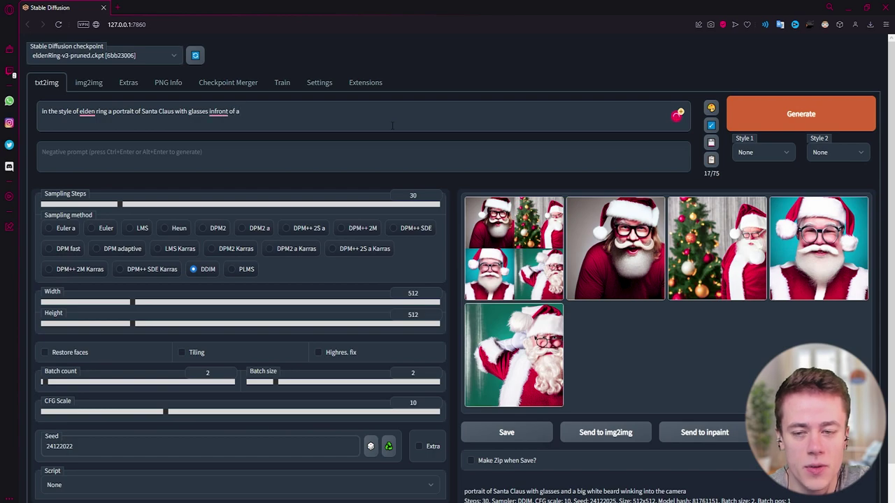
pyautogui.write(' christmas fireplace in the style of elden')
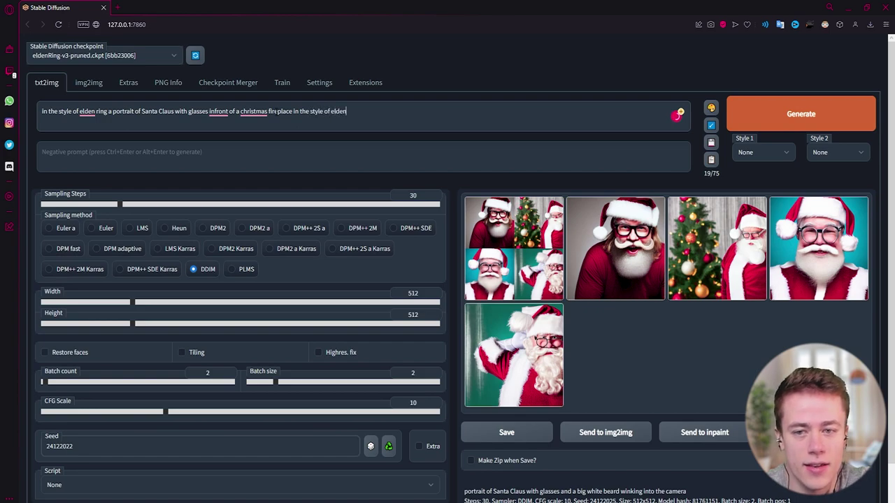
pyautogui.write('ring')
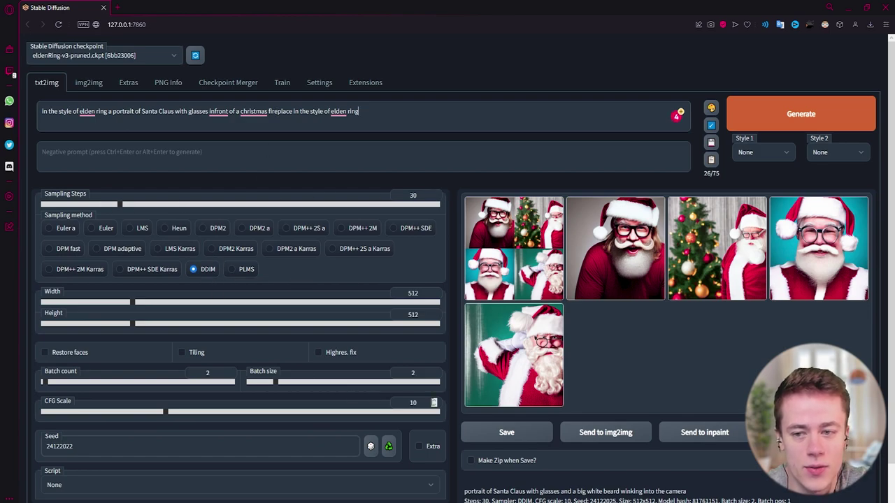
pyautogui.write('3')
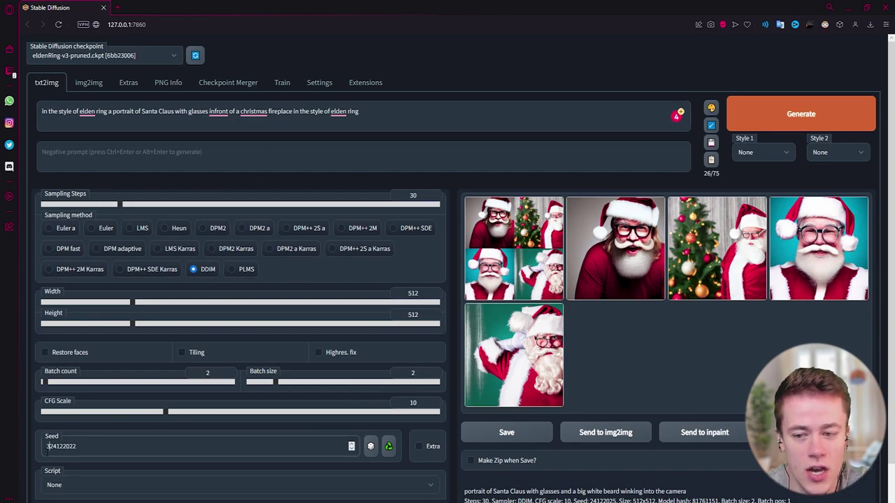
# Generate the fireplace Santa images and open the reading Santa in a new browser tab
pyautogui.click(781, 114)
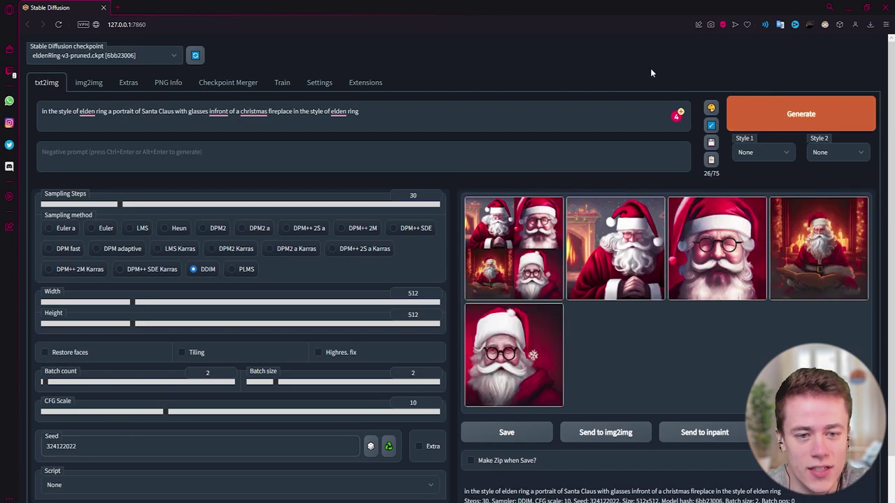
pyautogui.click(799, 231)
pyautogui.click(689, 279)
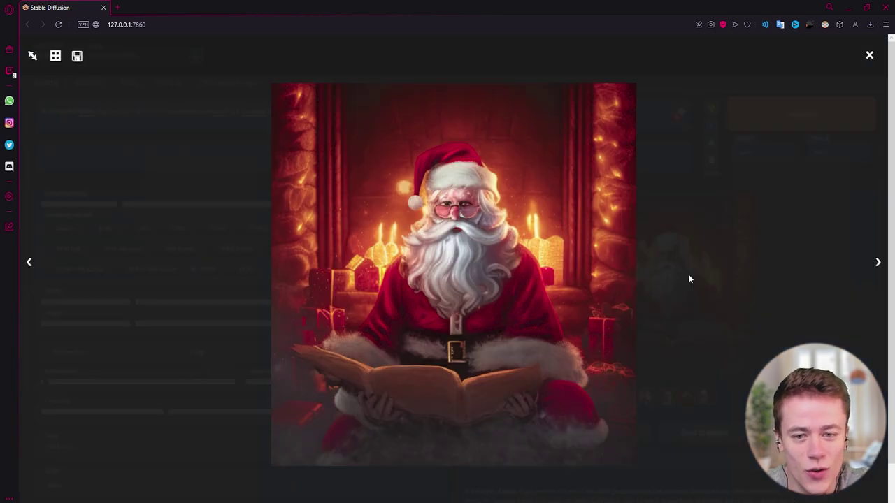
pyautogui.click(699, 269)
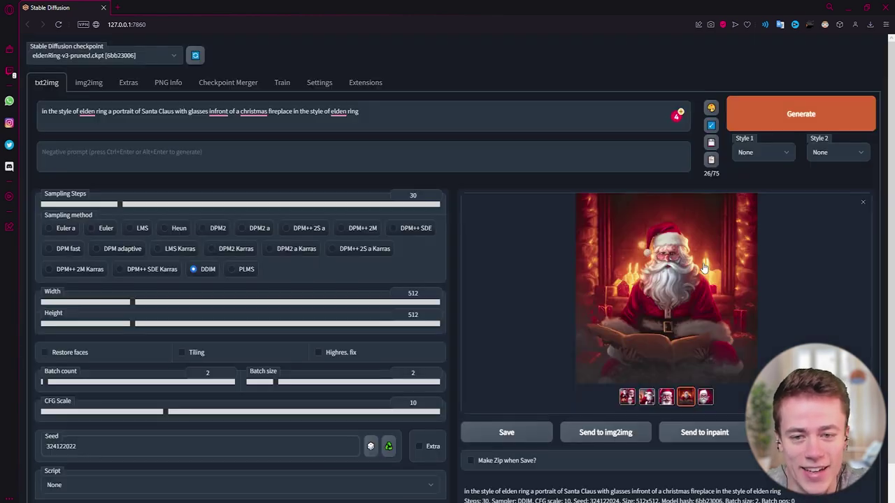
pyautogui.rightClick(649, 259)
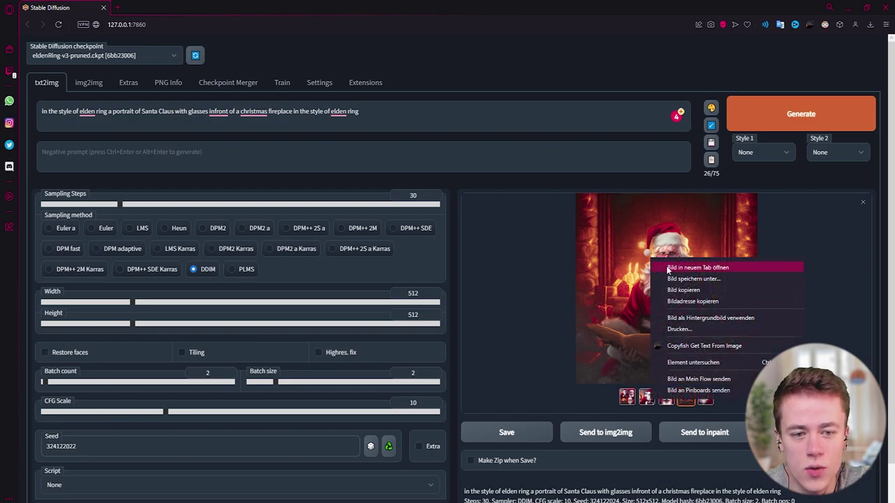
pyautogui.click(668, 268)
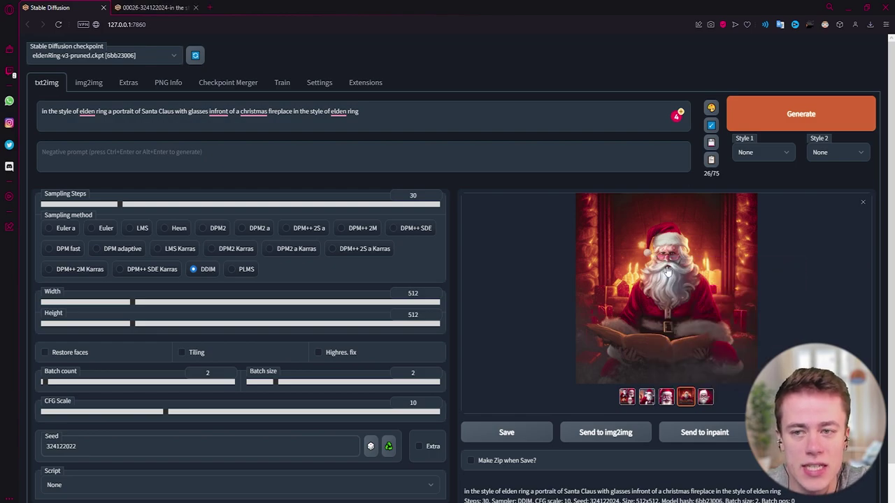
pyautogui.moveTo(404, 112)
pyautogui.mouseDown()
pyautogui.moveTo(175, 100)
pyautogui.moveTo(25, 110)
pyautogui.mouseUp()
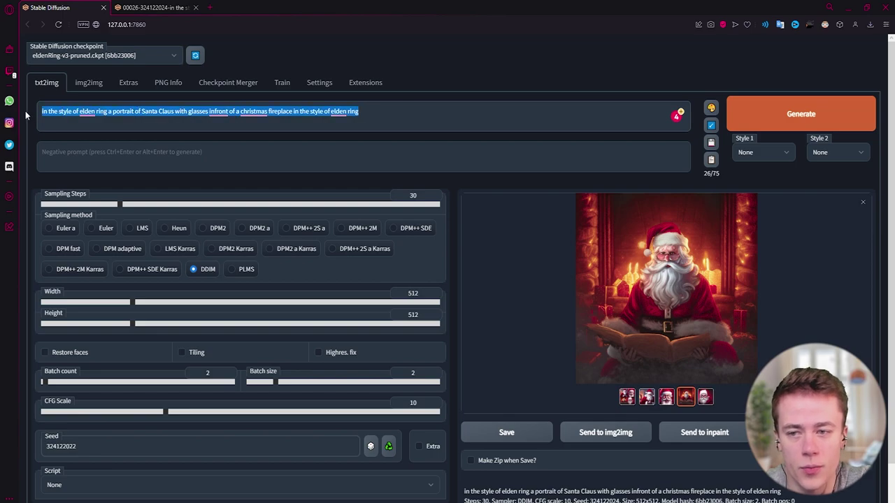
# Prompt for an Elden Ring-style old man with a big white beard and red cloth, and browse the results
pyautogui.write('in t')
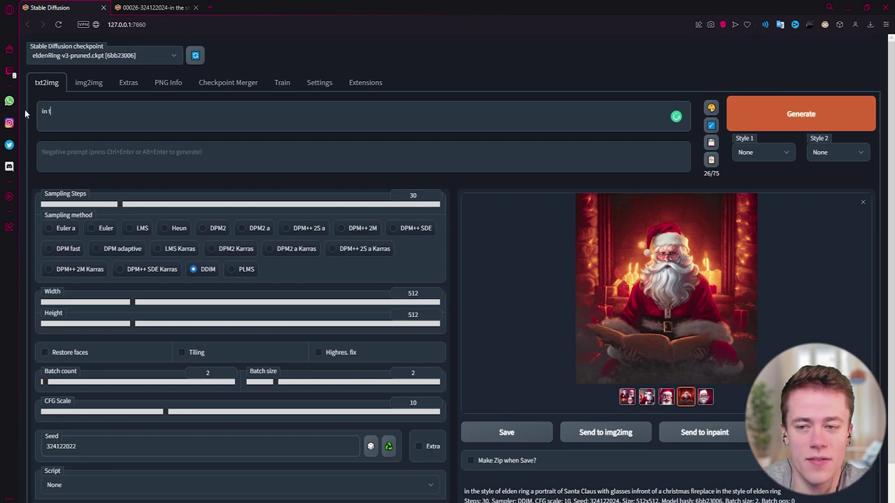
pyautogui.write('he style of')
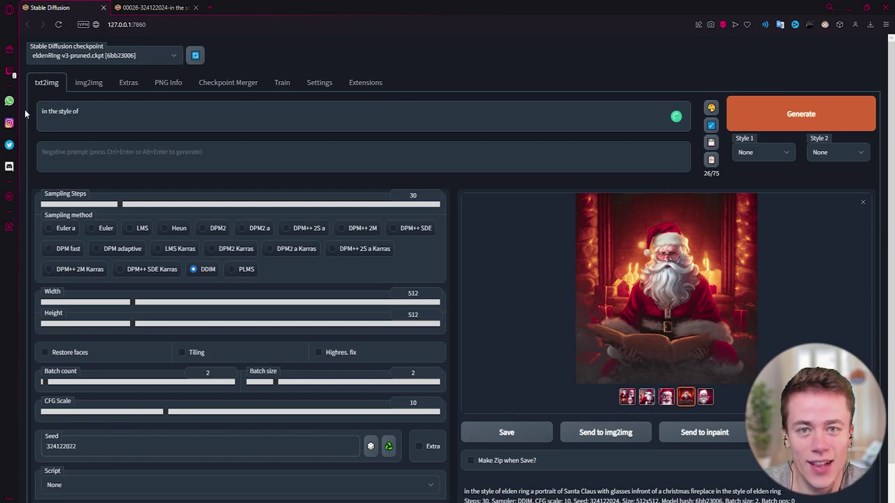
pyautogui.write(' elden ring a')
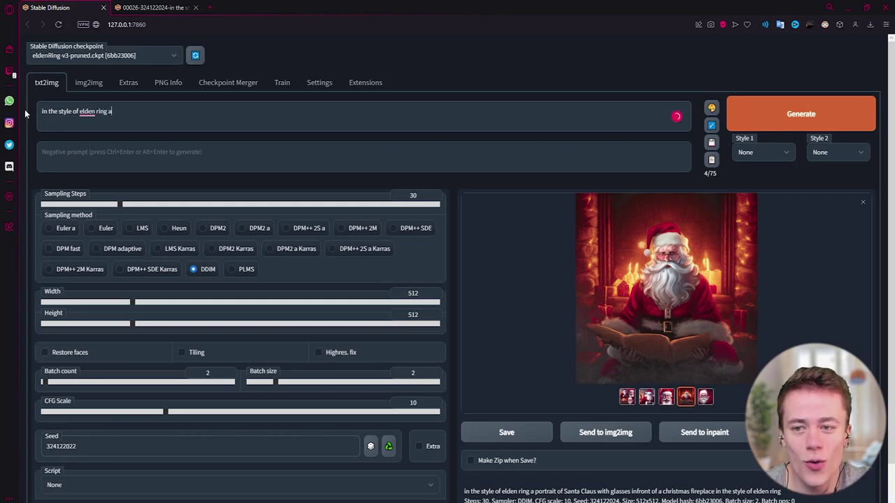
pyautogui.write('n old man with ')
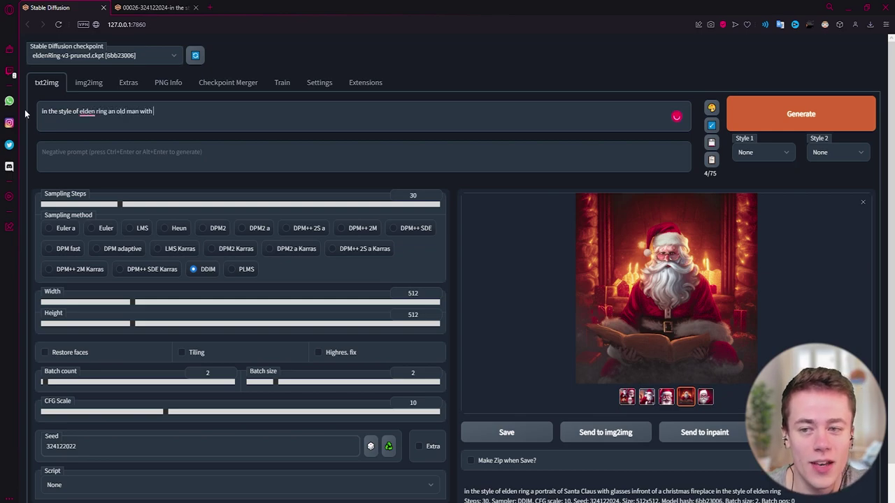
pyautogui.write('a big whitebeard')
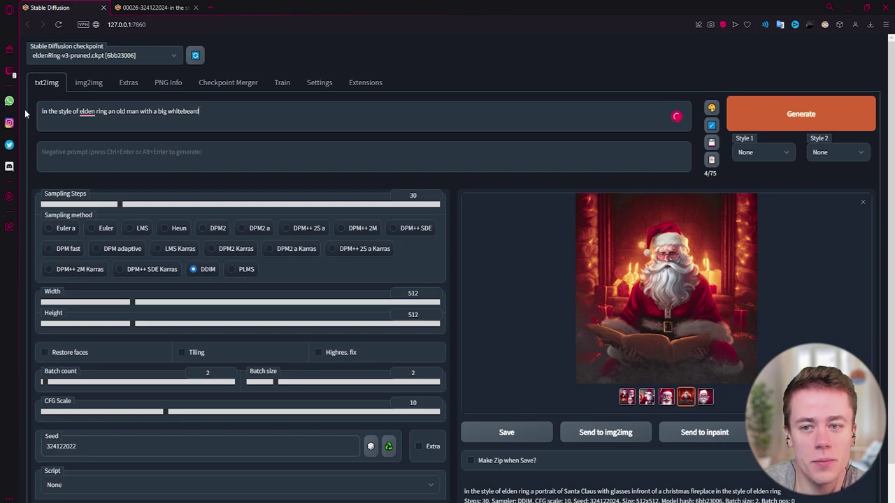
pyautogui.write(' and red cloth,')
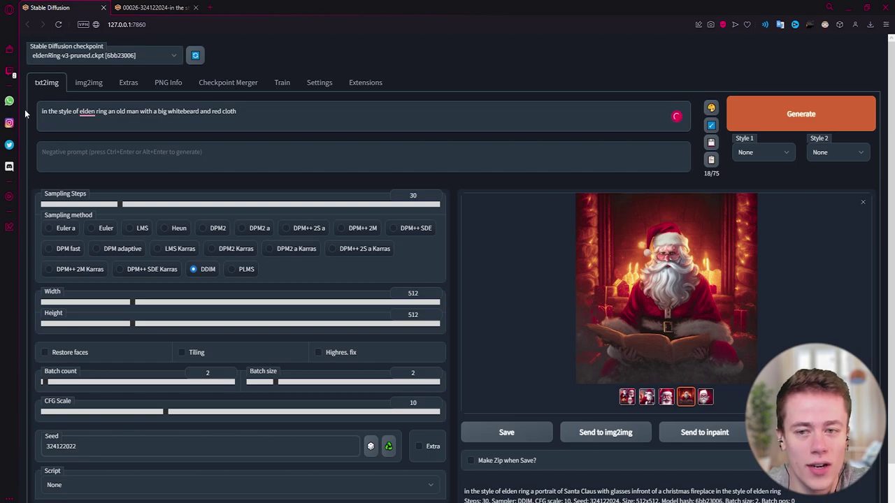
pyautogui.write(' in the style')
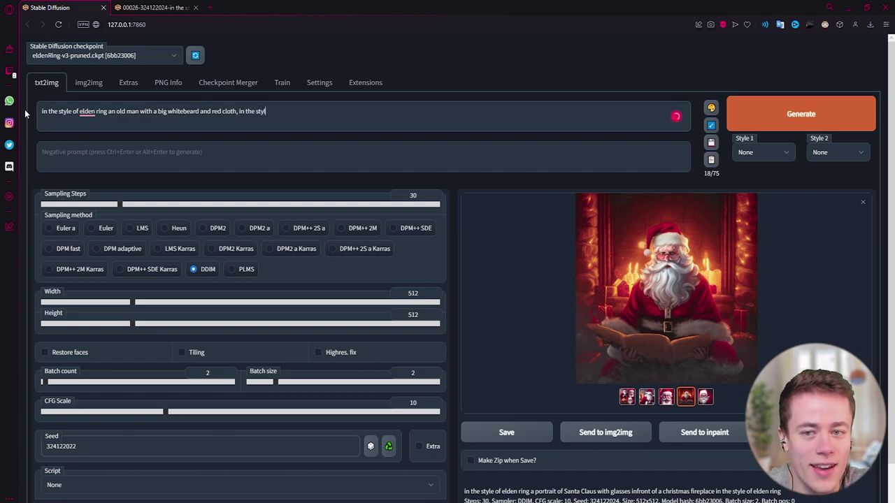
pyautogui.write(' of elden ring')
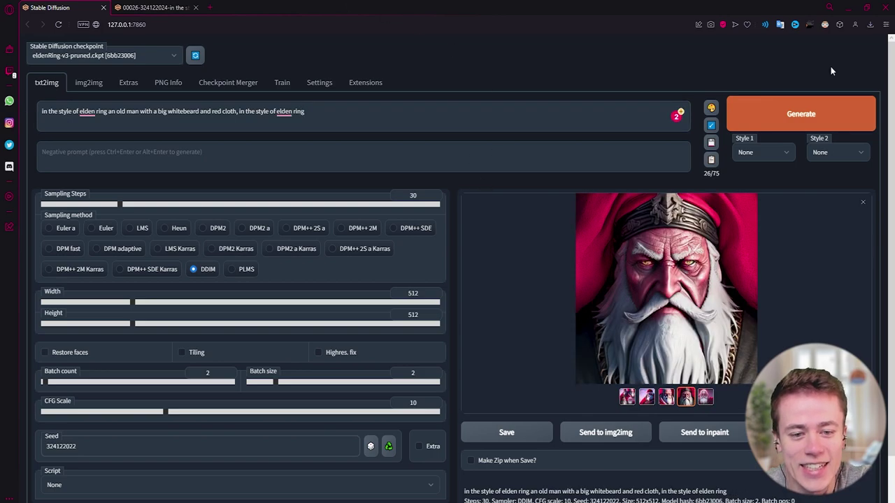
pyautogui.click(647, 397)
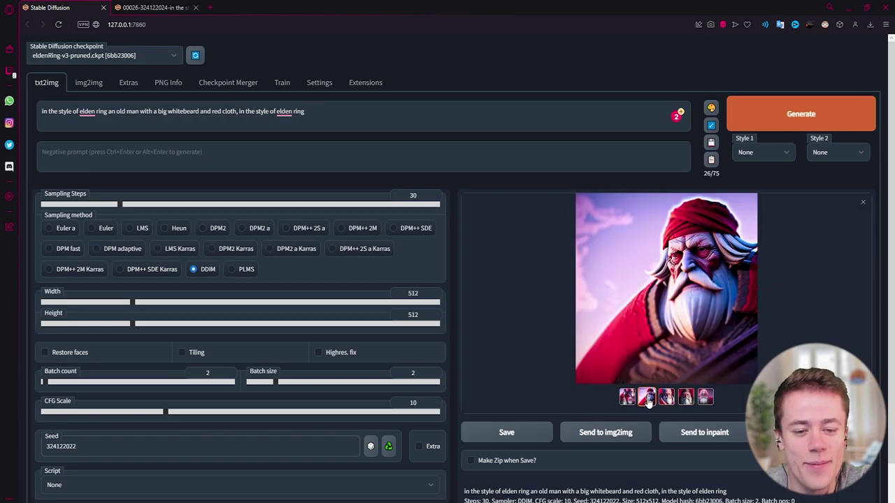
pyautogui.click(666, 398)
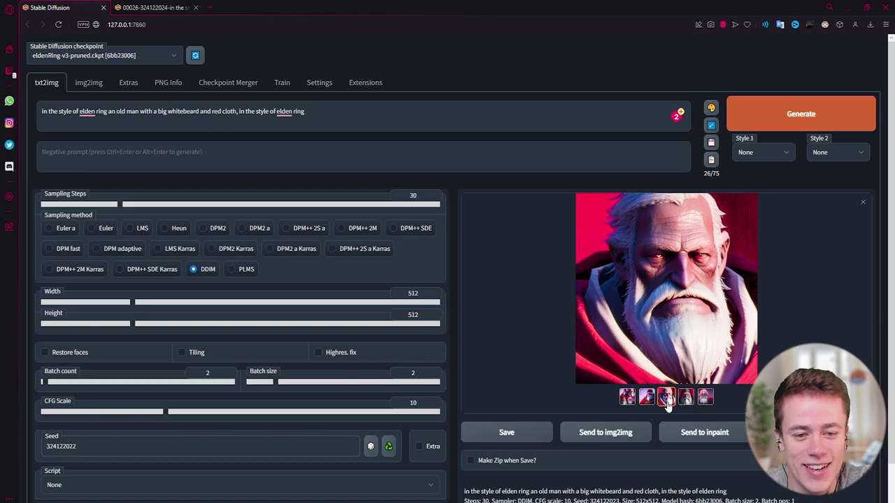
pyautogui.click(706, 397)
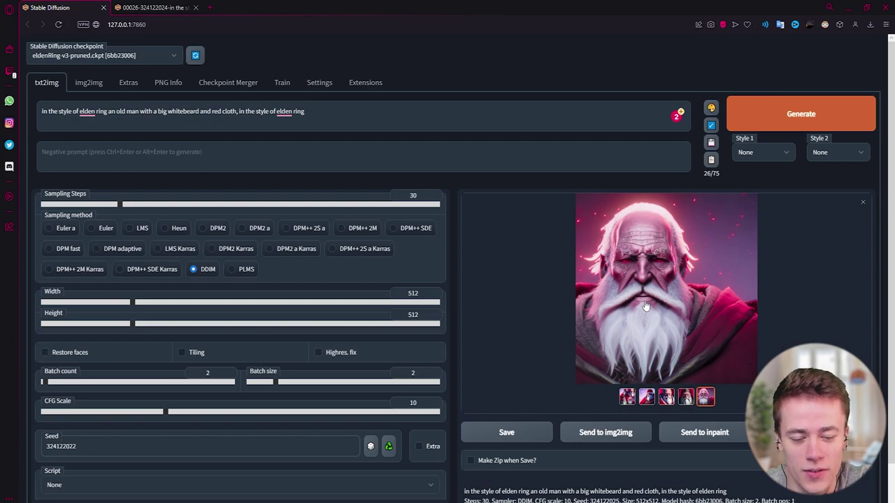
# Save the fifth and second generated images individually
pyautogui.click(506, 433)
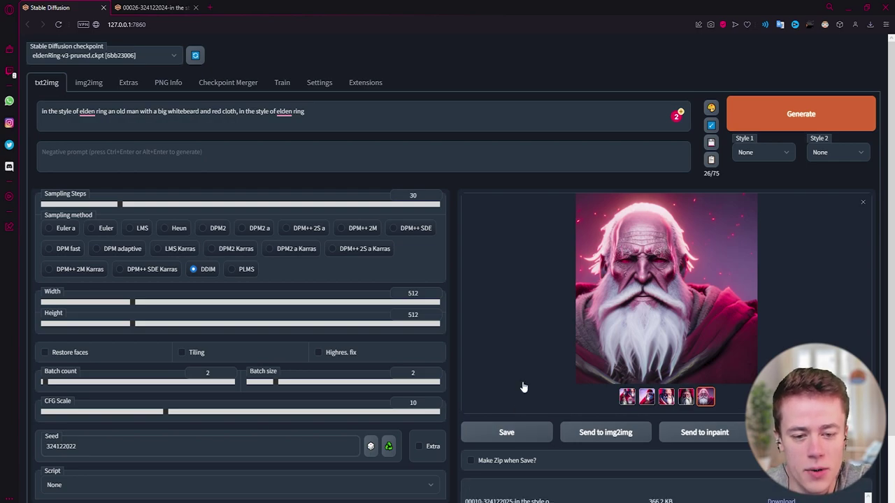
pyautogui.scroll(-2, 524, 387)
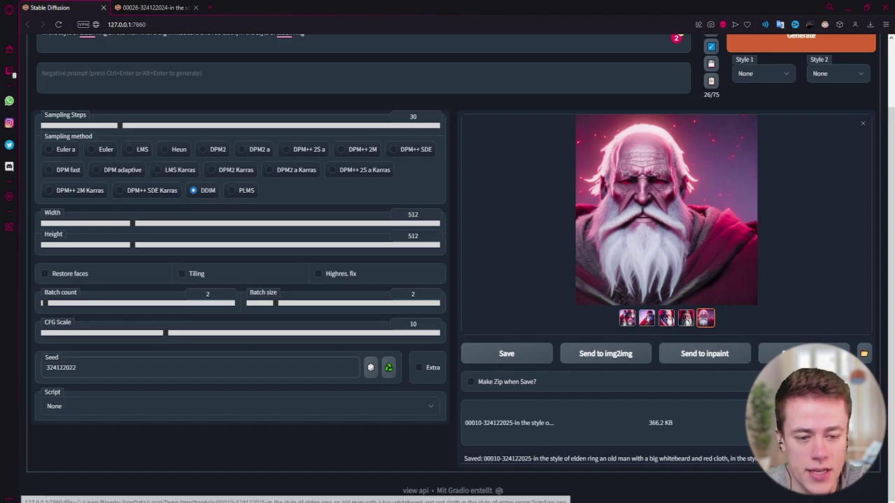
pyautogui.click(648, 320)
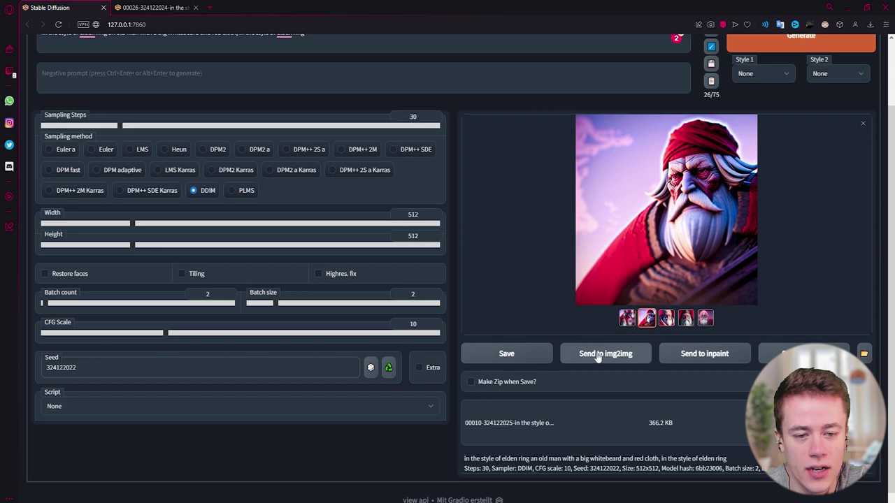
pyautogui.click(534, 360)
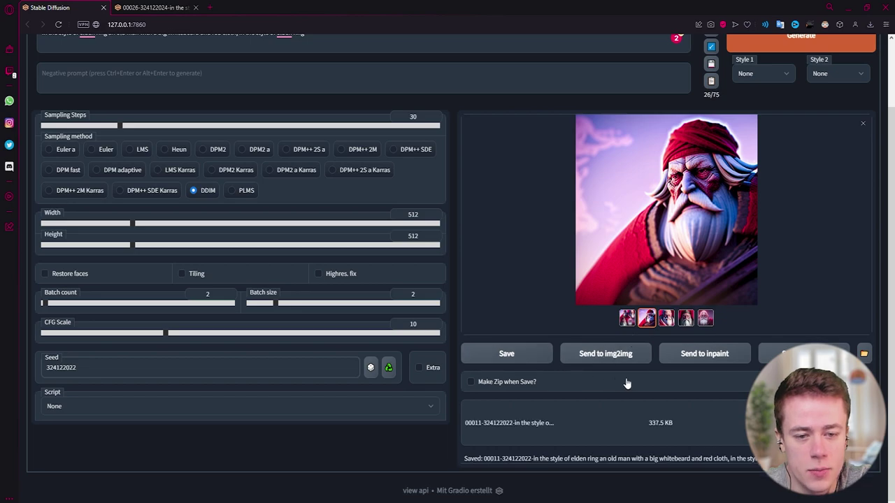
pyautogui.press('Left')
# Save the whole batch from the grid as a 3.1 MB images.zip archive
pyautogui.click(537, 360)
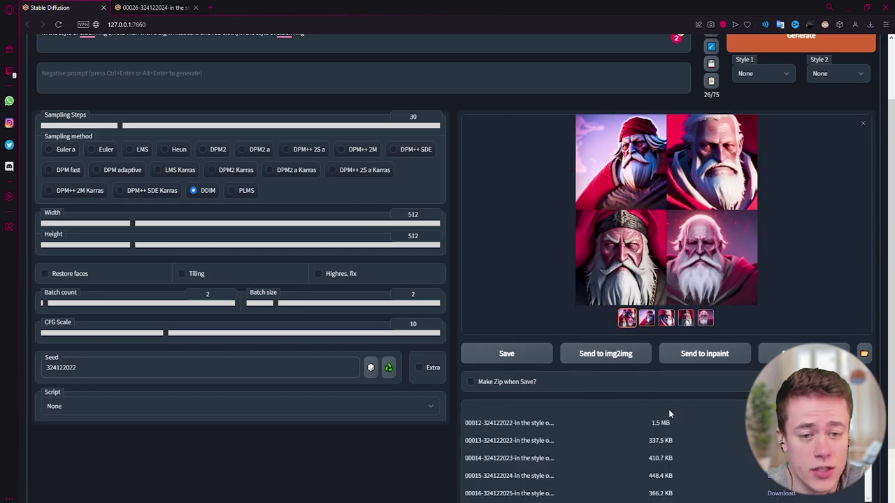
pyautogui.click(515, 383)
pyautogui.click(529, 355)
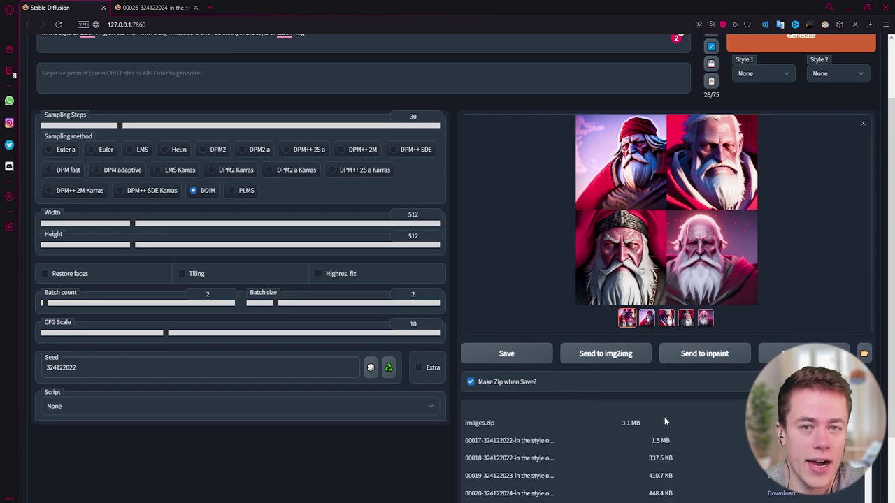
pyautogui.scroll(-3, 673, 412)
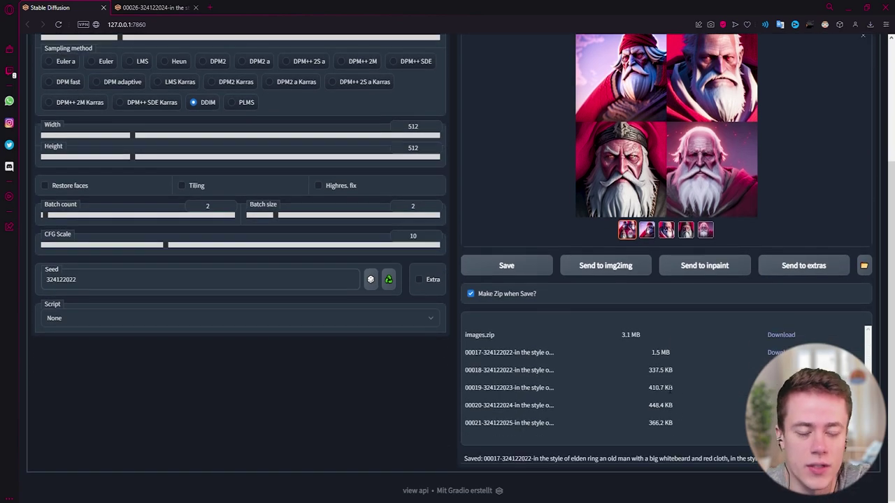
pyautogui.scroll(5, 660, 384)
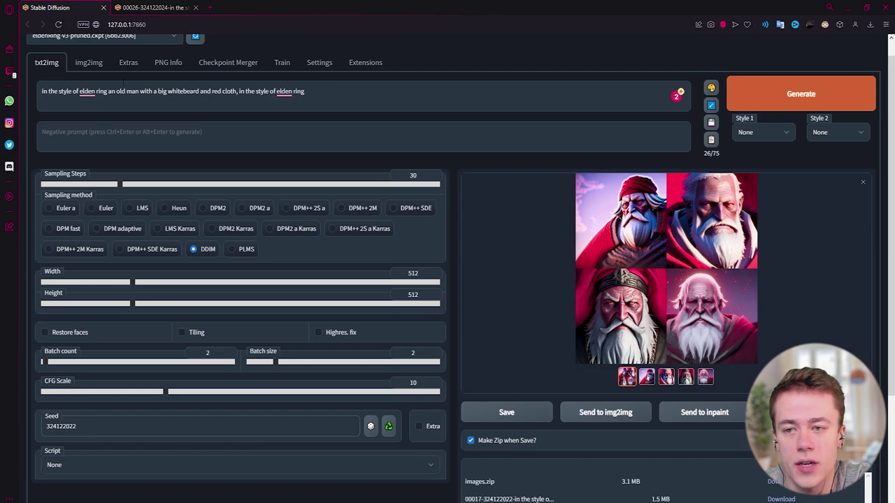
# Copy the fireplace Santa image from its browser tab and paste it into img2img as input
pyautogui.click(153, 7)
pyautogui.rightClick(458, 260)
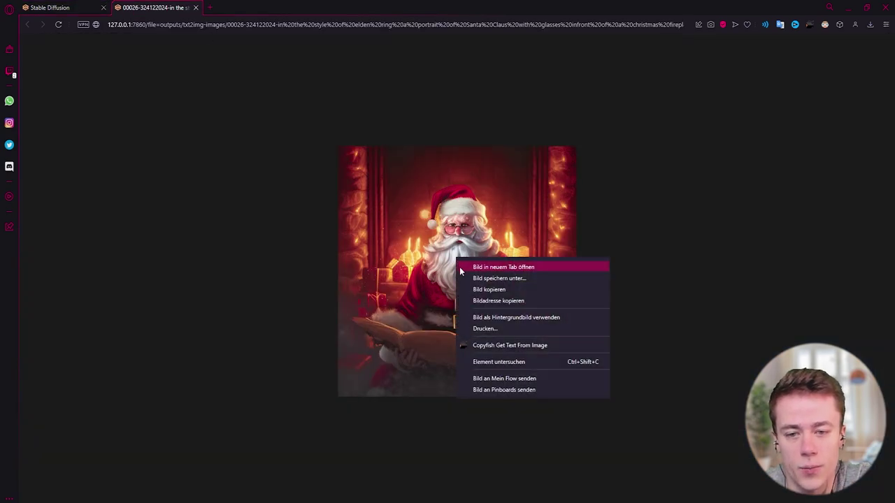
pyautogui.press('Escape')
pyautogui.click(70, 6)
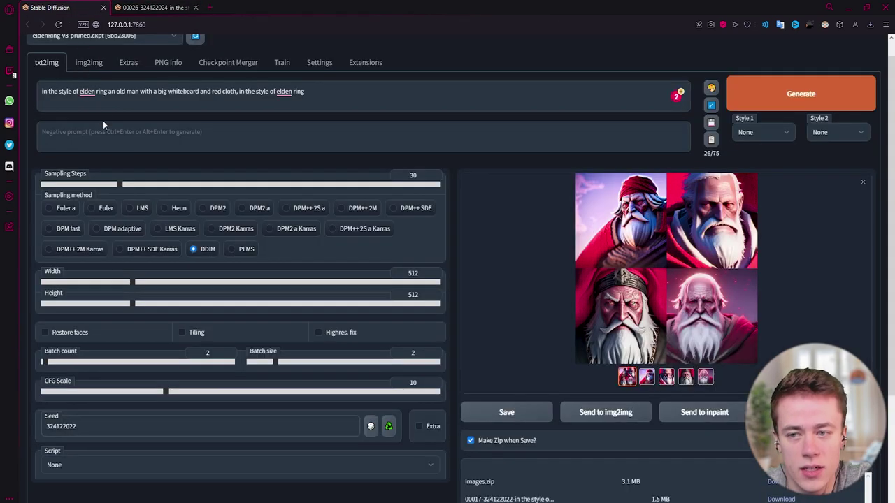
pyautogui.scroll(1, 103, 124)
pyautogui.click(89, 84)
pyautogui.hotkey('ctrl', 'v')
pyautogui.scroll(-1, 388, 248)
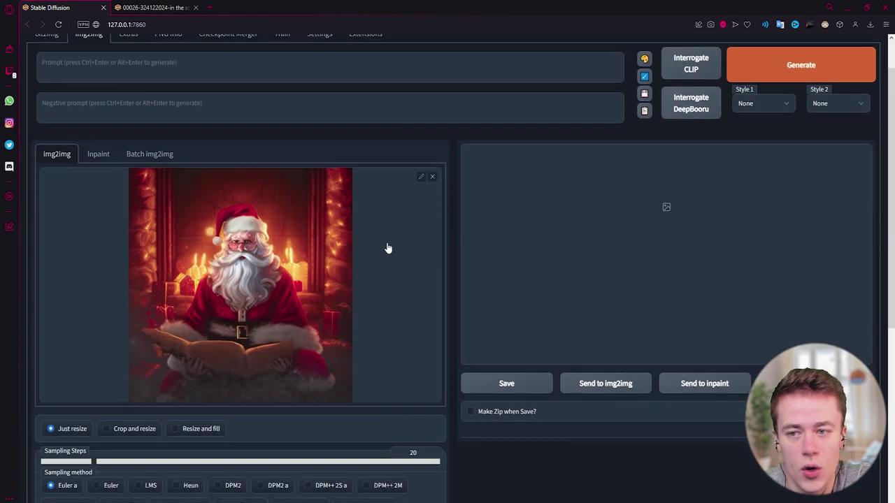
pyautogui.scroll(-1, 388, 248)
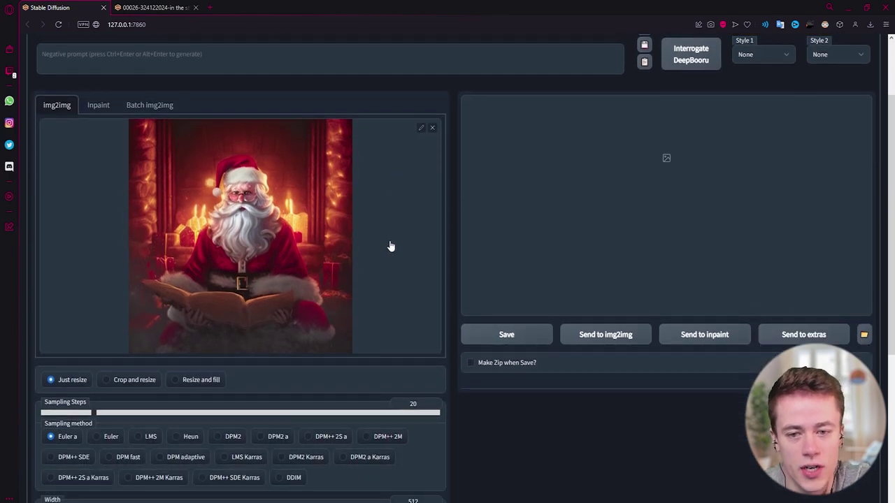
pyautogui.scroll(2, 391, 246)
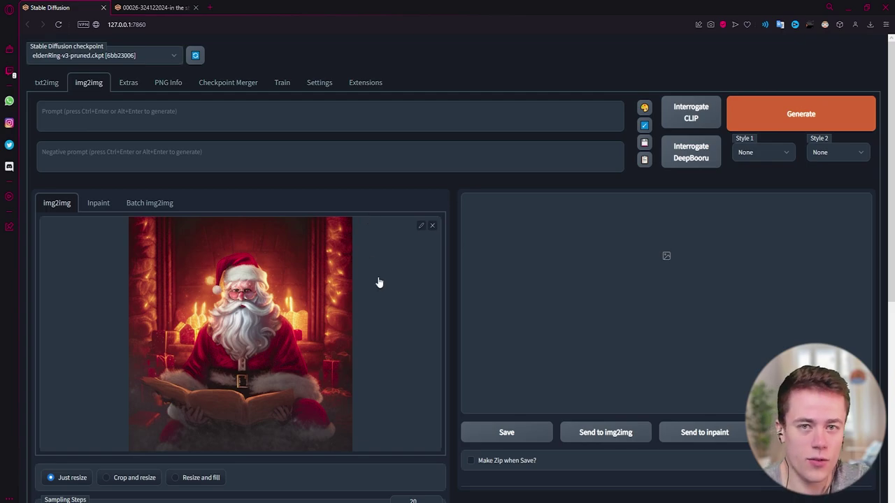
pyautogui.scroll(-1, 379, 283)
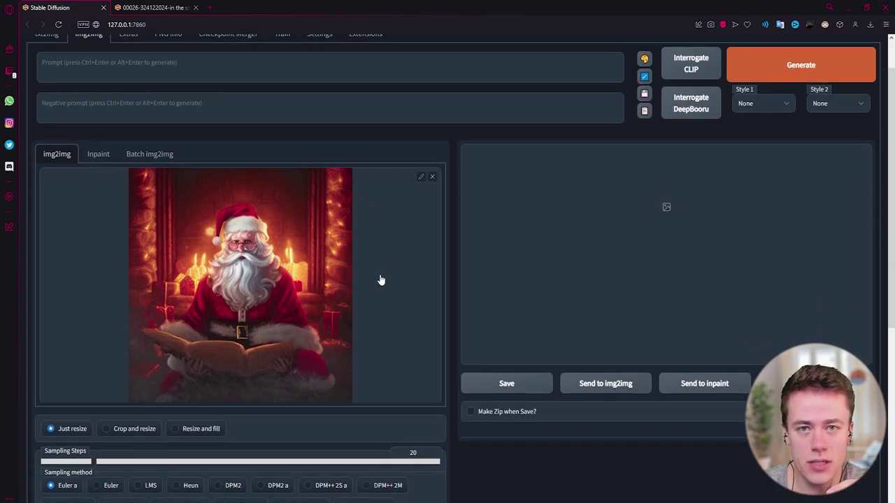
pyautogui.scroll(1, 175, 238)
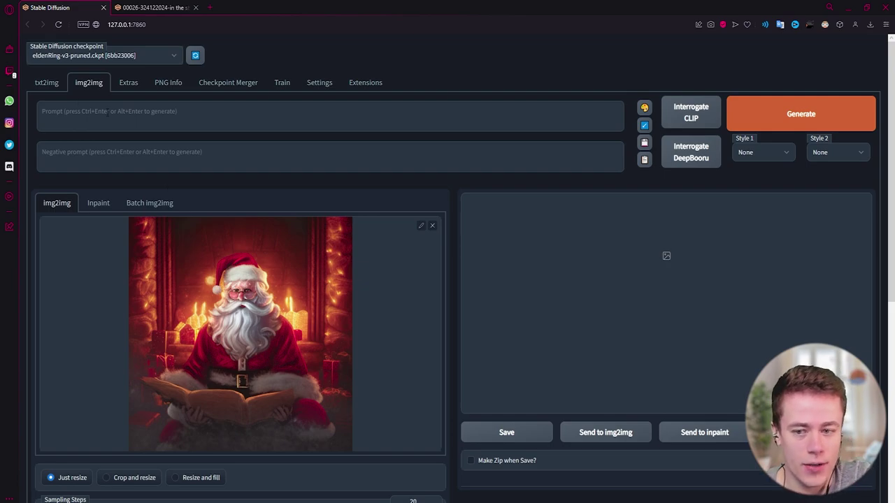
pyautogui.click(43, 87)
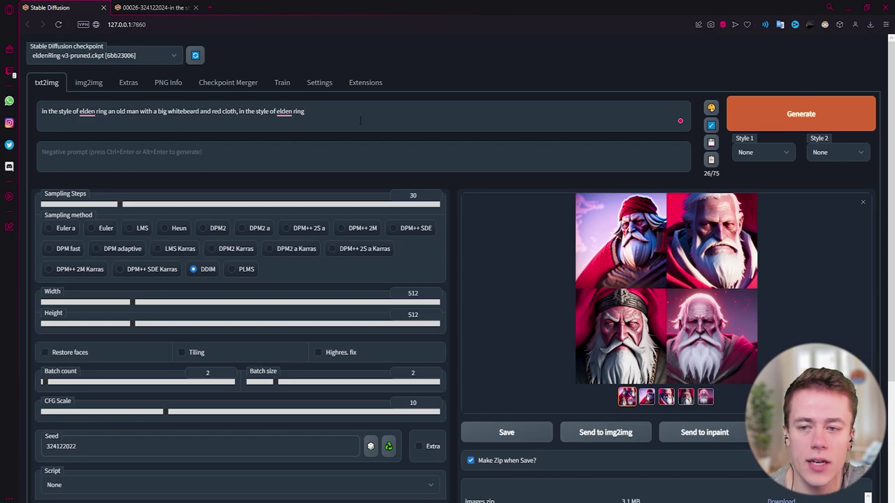
# Restore the earlier Santa Claus prompt and paste it into the img2img prompt box
pyautogui.hotkey('ctrl', 'z')
pyautogui.hotkey('ctrl', 'z')
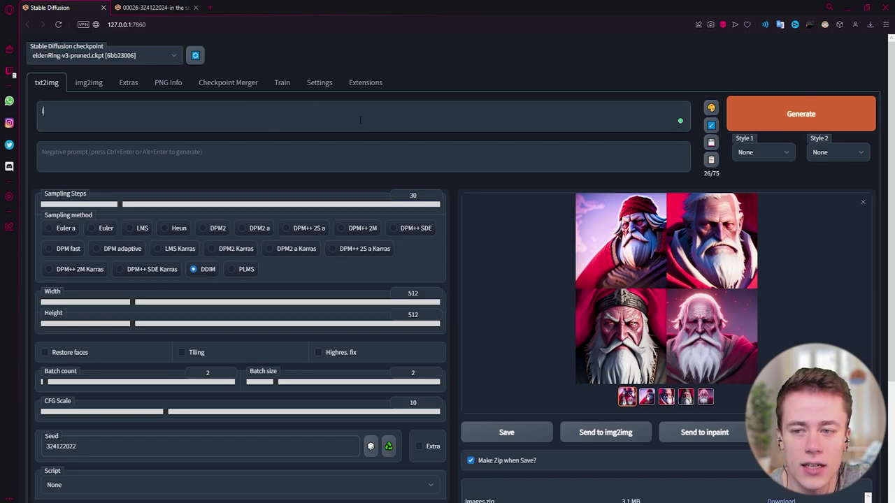
pyautogui.hotkey('ctrl', 'z')
pyautogui.hotkey('ctrl', 'z')
pyautogui.hotkey('ctrl', 'z')
pyautogui.hotkey('ctrl', 'z')
pyautogui.hotkey('ctrl', 'z')
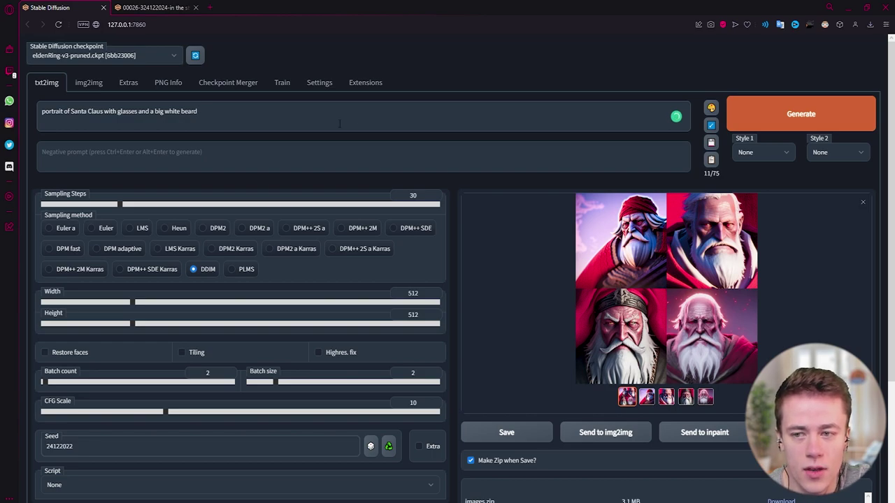
pyautogui.hotkey('ctrl', 'a')
pyautogui.hotkey('ctrl', 'c')
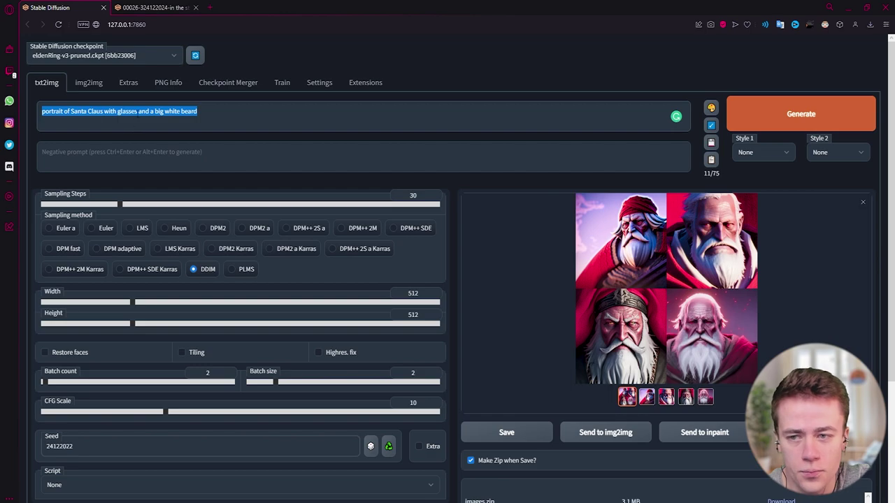
pyautogui.click(91, 82)
pyautogui.click(104, 117)
pyautogui.hotkey('ctrl', 'v')
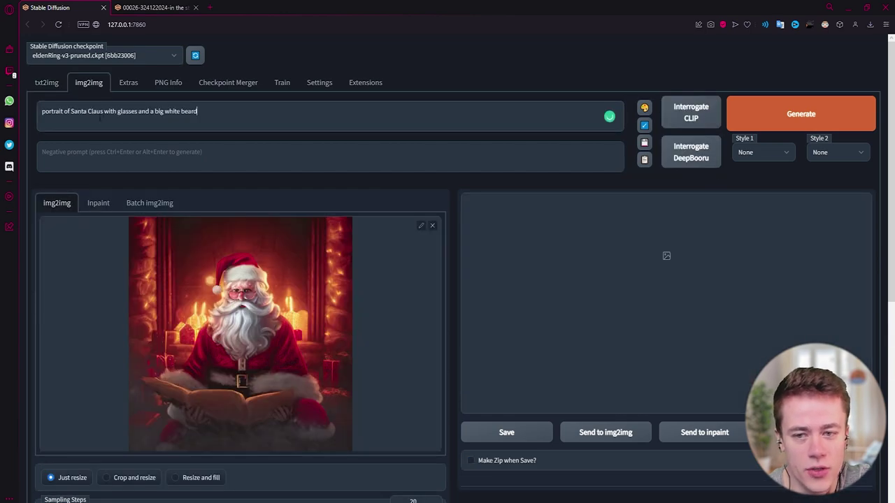
# Remove the stray leading word and insert 'in the style of elden ring' into the prompt
pyautogui.press('Home')
pyautogui.write('in')
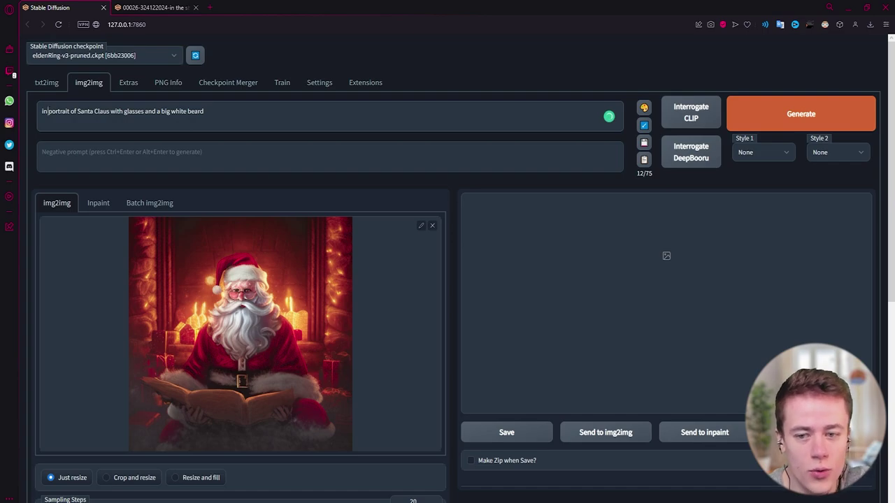
pyautogui.press('BackSpace')
pyautogui.press('BackSpace')
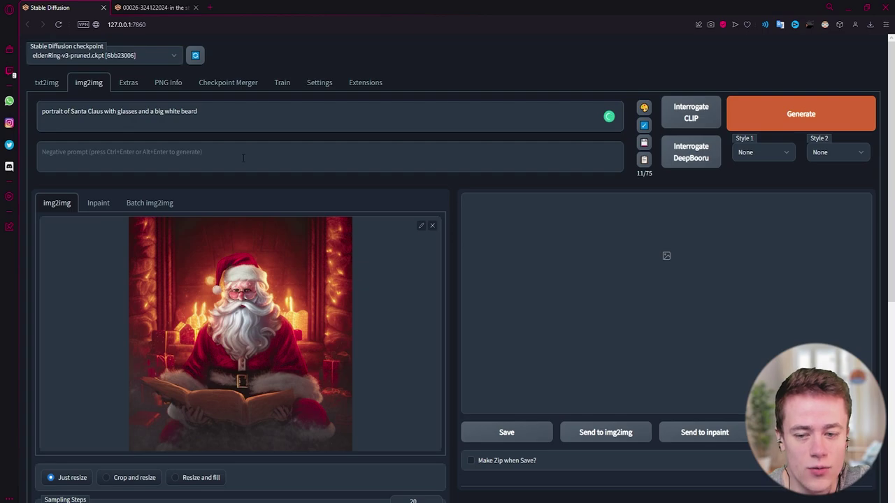
pyautogui.click(222, 112)
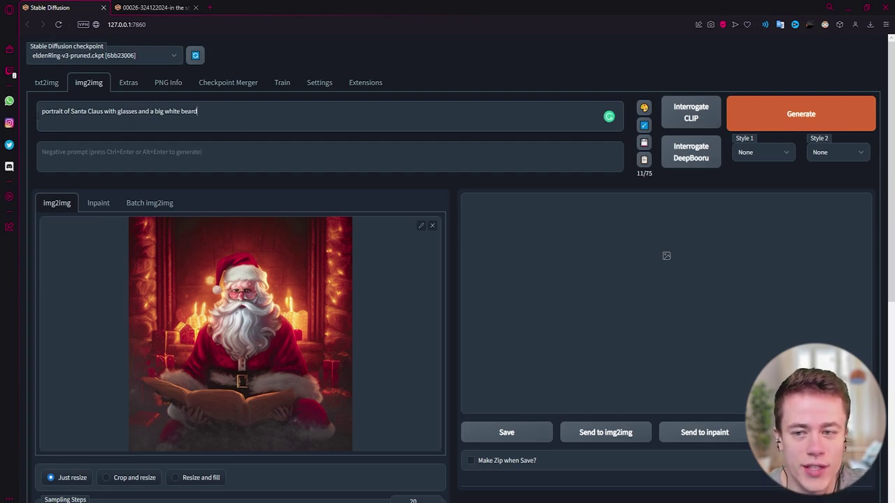
pyautogui.write('in the sty')
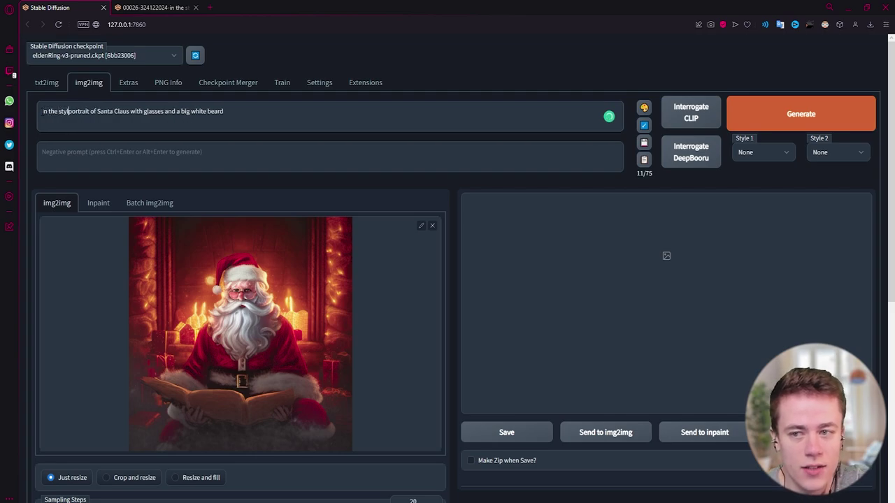
pyautogui.write('le of elden ri')
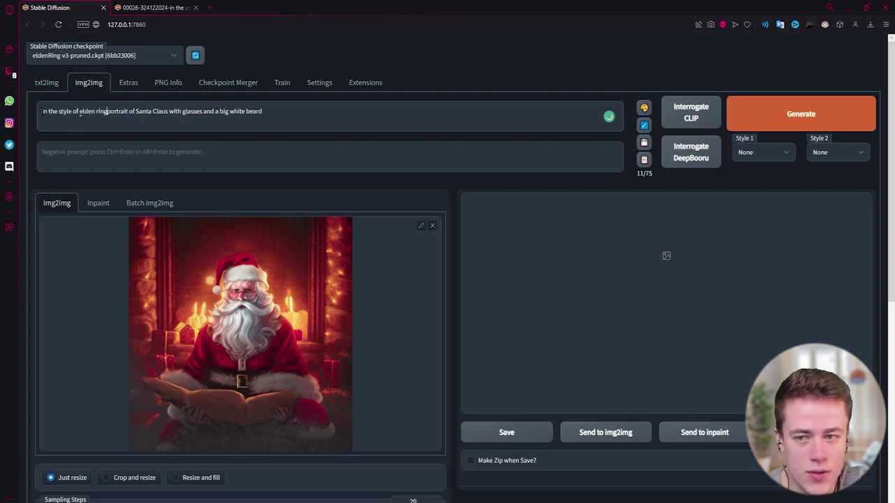
pyautogui.write('ng')
# Add 'a Christmas stack', a comma after beard, and ', epic, gifts, happy, 4k' to the prompt
pyautogui.click(306, 119)
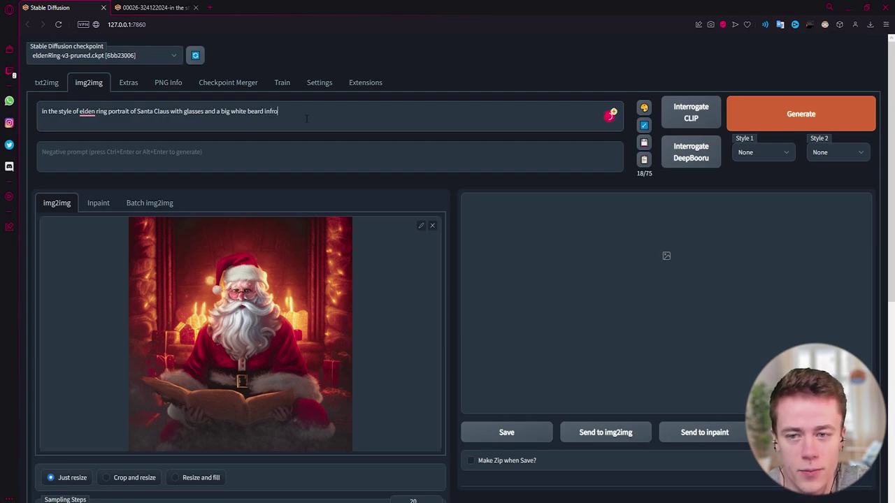
pyautogui.write('nt of a')
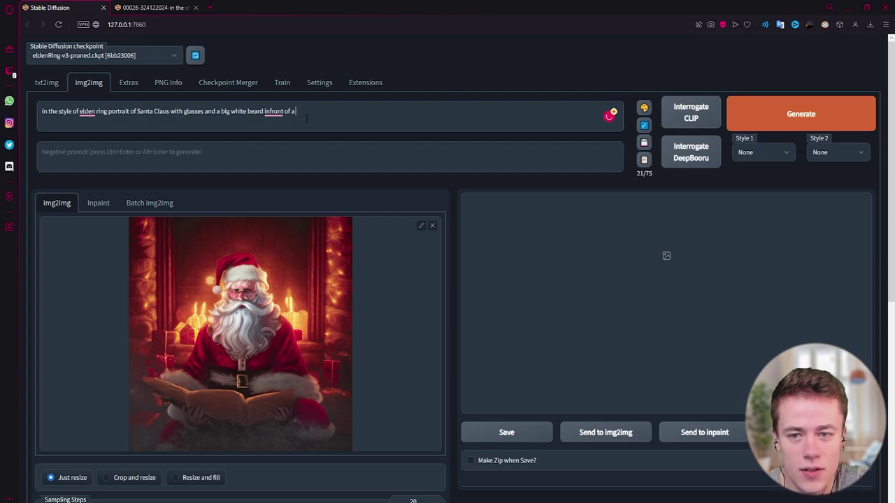
pyautogui.write(' christmas stack')
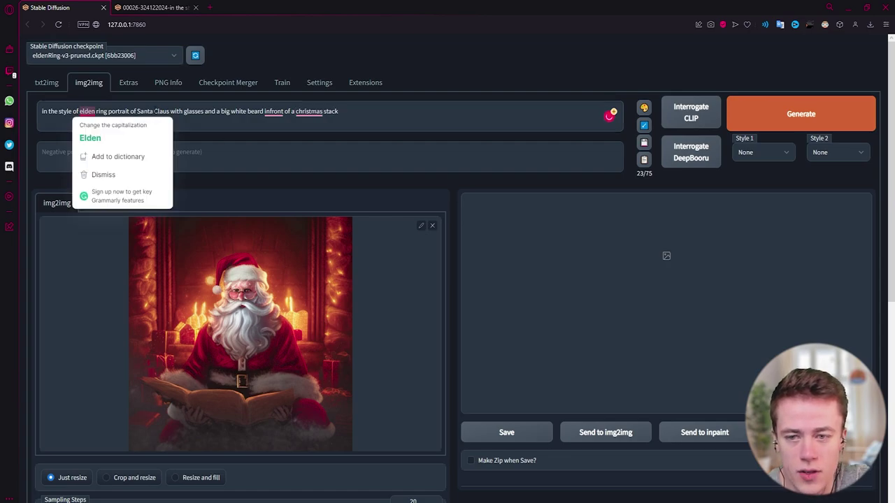
pyautogui.click(264, 111)
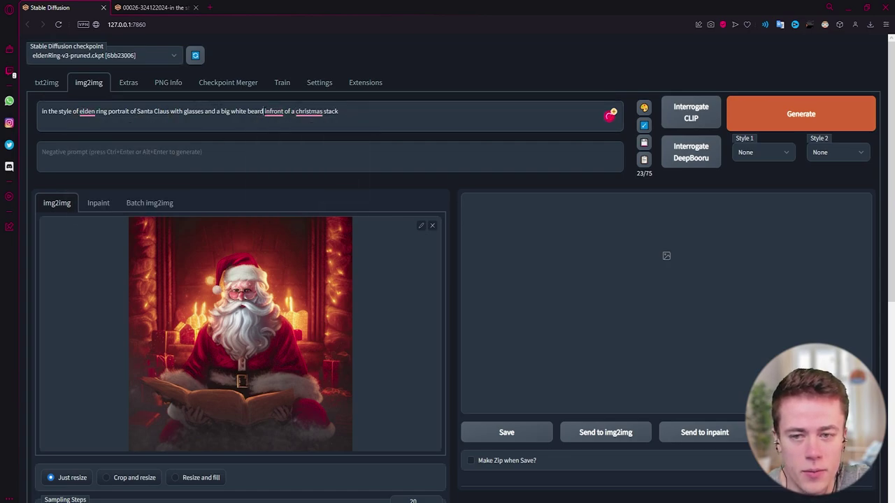
pyautogui.write(',')
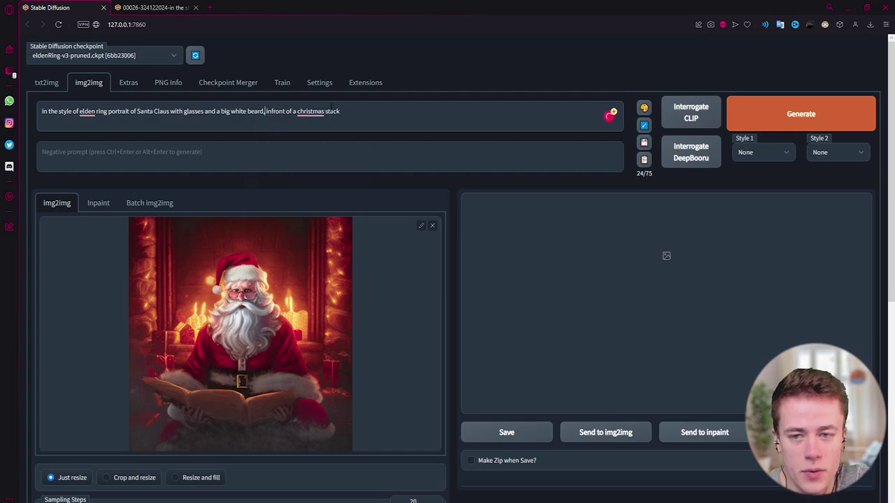
pyautogui.rightClick(311, 111)
pyautogui.click(318, 135)
pyautogui.click(350, 111)
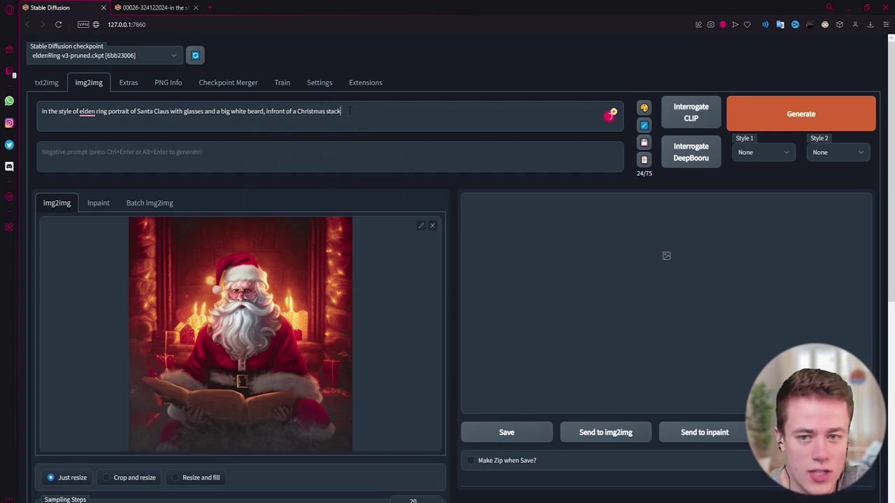
pyautogui.write(', epic')
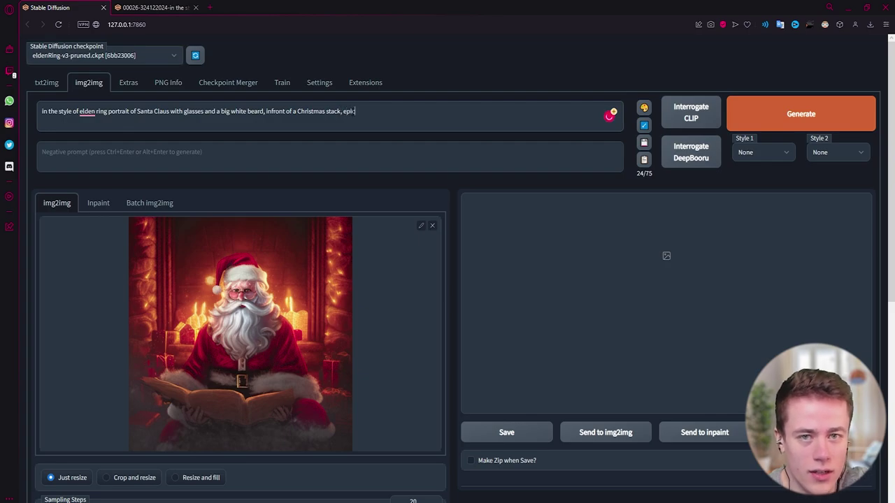
pyautogui.write(', gifts, ')
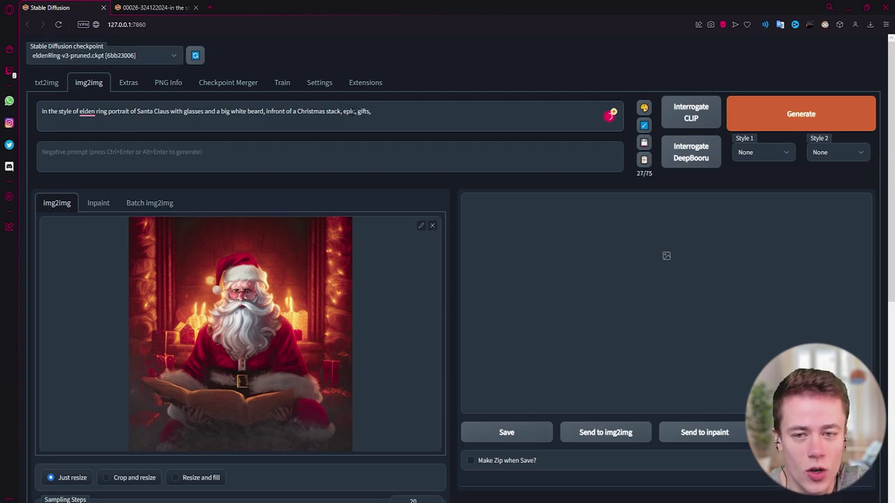
pyautogui.write('happy, ')
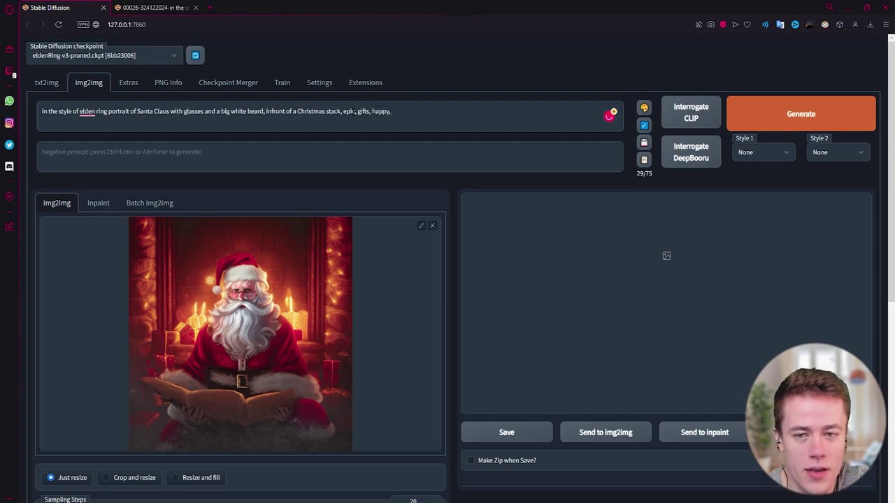
pyautogui.write('4k')
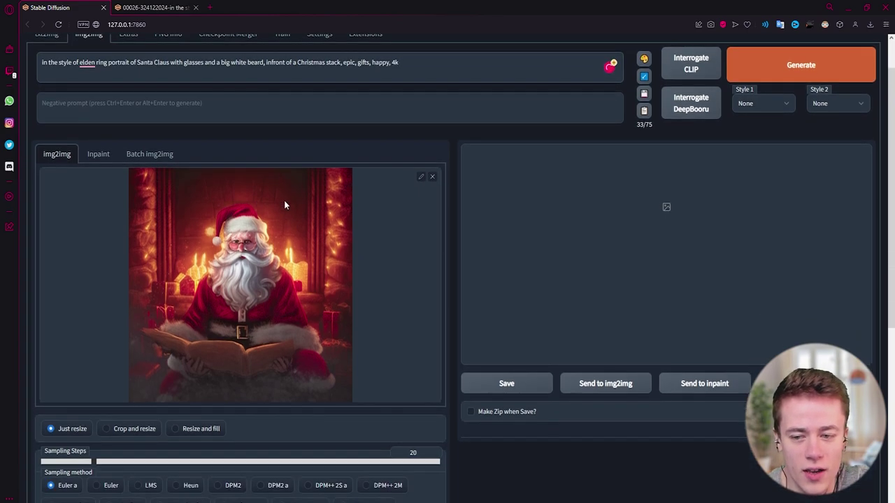
pyautogui.scroll(-3, 283, 200)
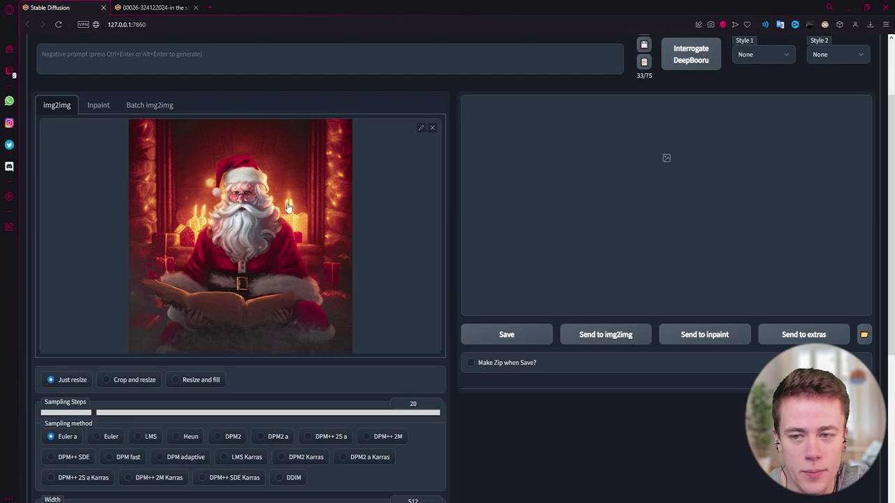
pyautogui.scroll(3, 294, 198)
# Trim the img2img negative prompt so it reads just 'blurry,'
pyautogui.click(155, 152)
pyautogui.write('blurry, sm')
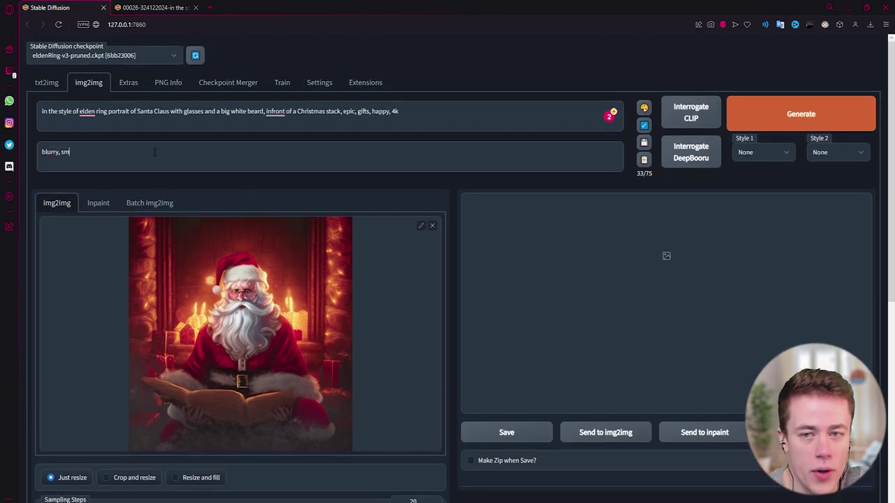
pyautogui.write('oke')
pyautogui.press('BackSpace')
pyautogui.press('BackSpace')
pyautogui.press('BackSpace')
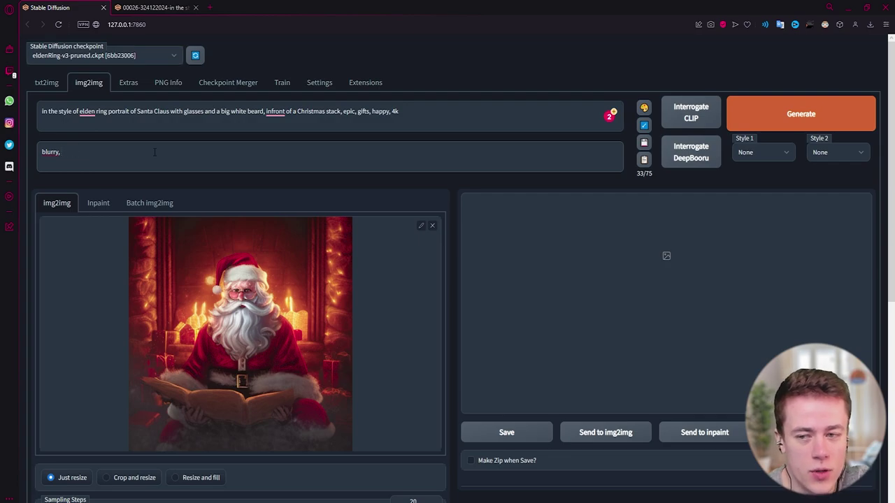
pyautogui.scroll(-5, 236, 188)
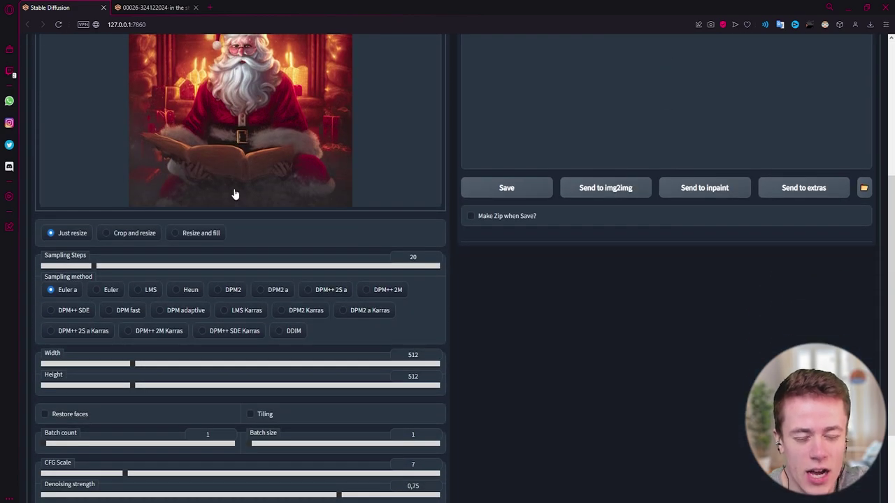
pyautogui.scroll(-1, 234, 194)
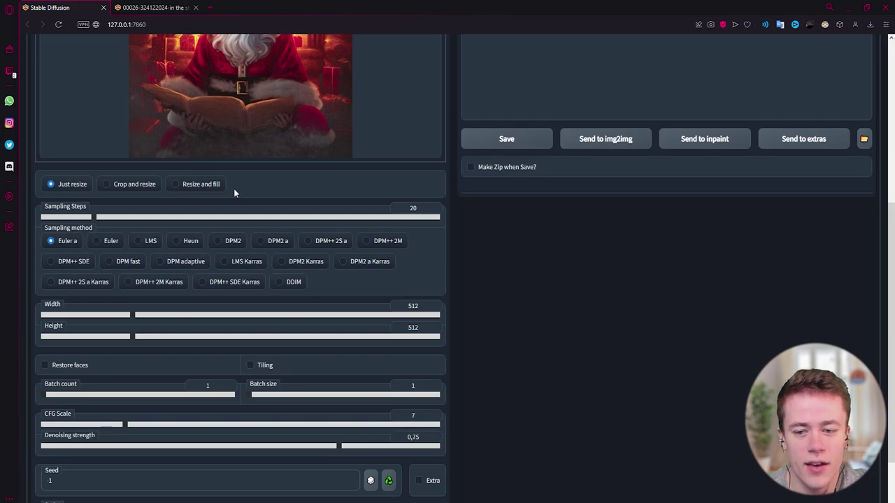
pyautogui.scroll(1, 420, 343)
pyautogui.scroll(4, 471, 338)
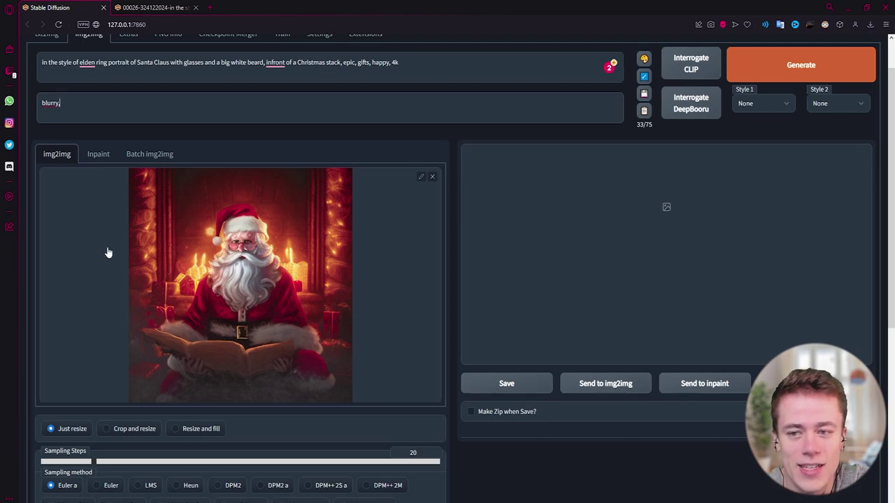
pyautogui.scroll(-2, 276, 238)
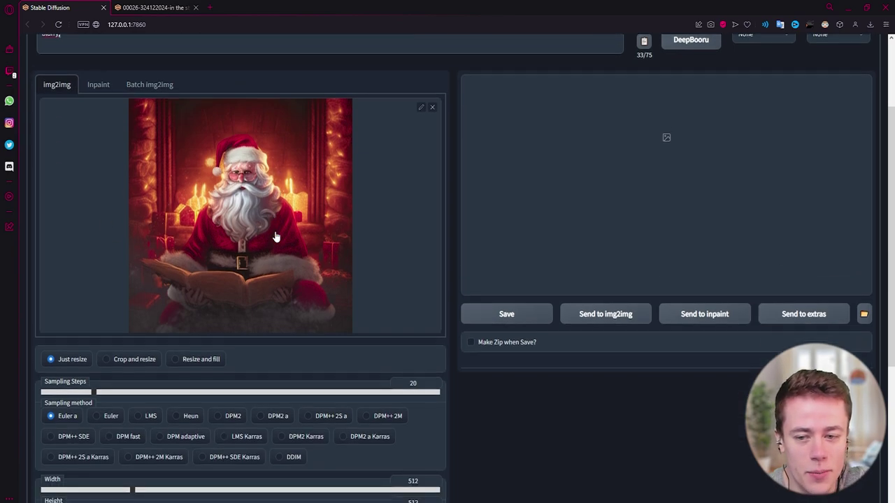
pyautogui.scroll(-1, 276, 238)
pyautogui.scroll(3, 379, 247)
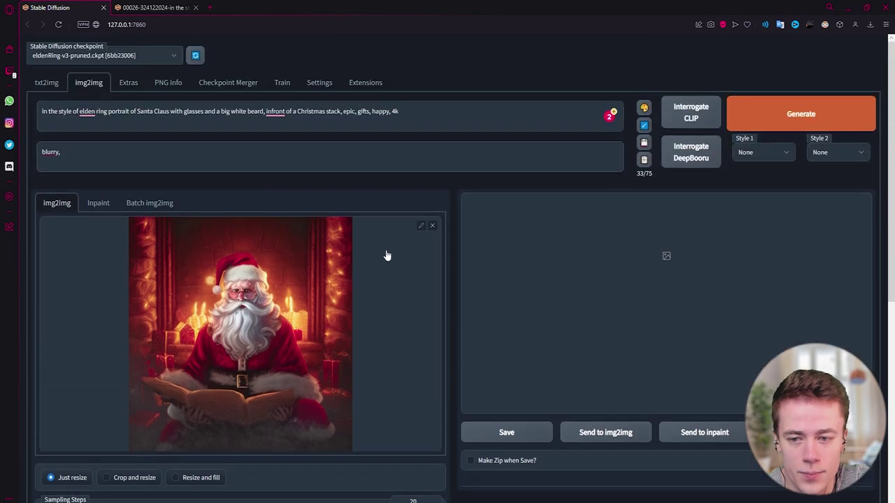
pyautogui.scroll(-5, 385, 255)
pyautogui.scroll(-2, 381, 260)
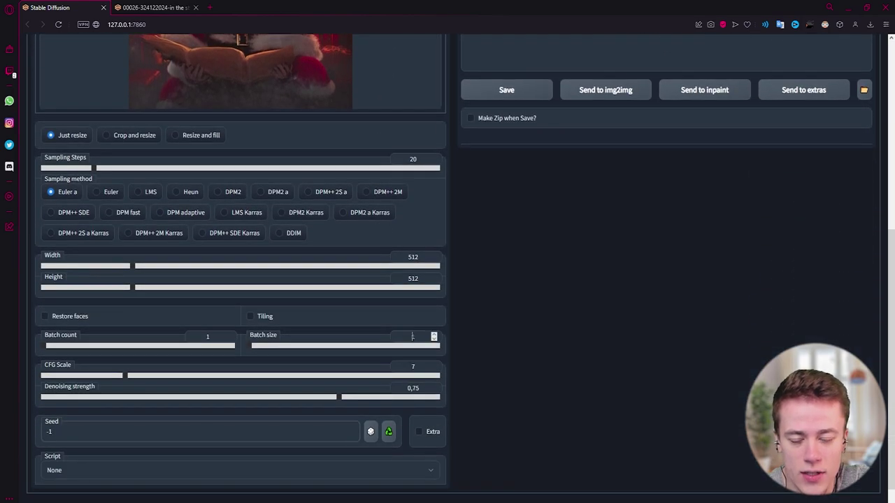
# Set batch size 2, make the third staff-holding Santa the input image, and switch to Inpaint
pyautogui.click(434, 333)
pyautogui.scroll(5, 531, 328)
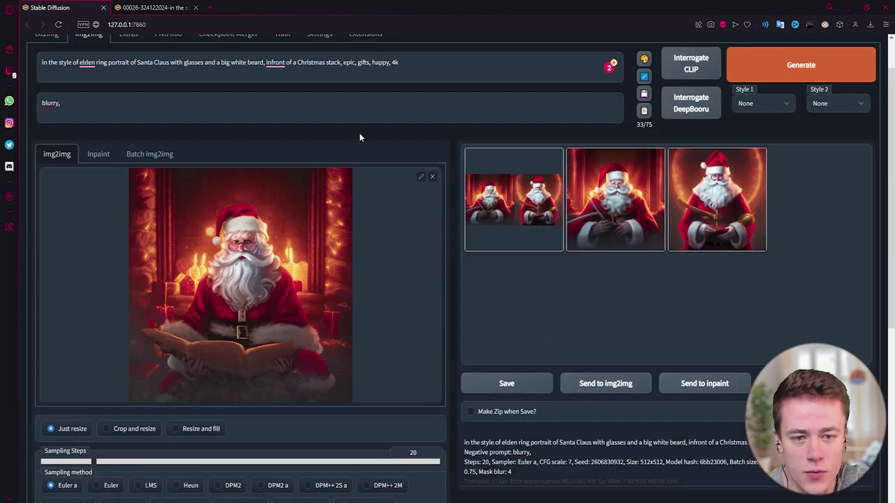
pyautogui.click(610, 204)
pyautogui.click(686, 347)
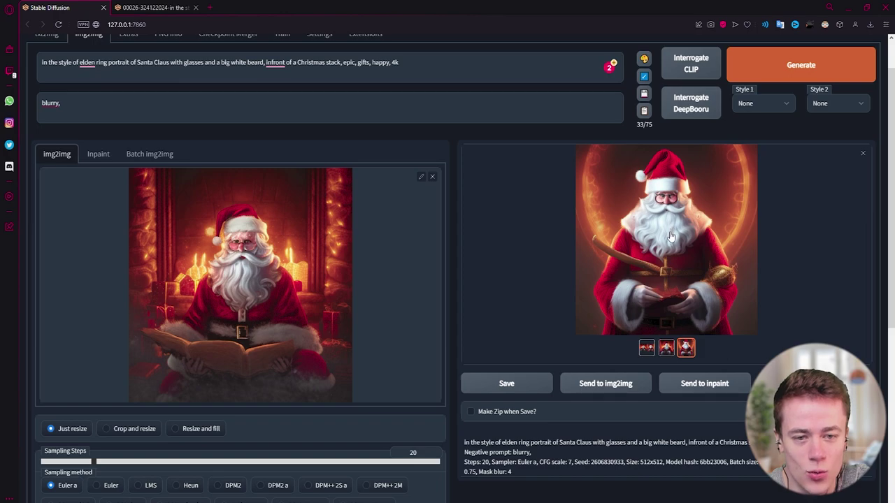
pyautogui.click(629, 389)
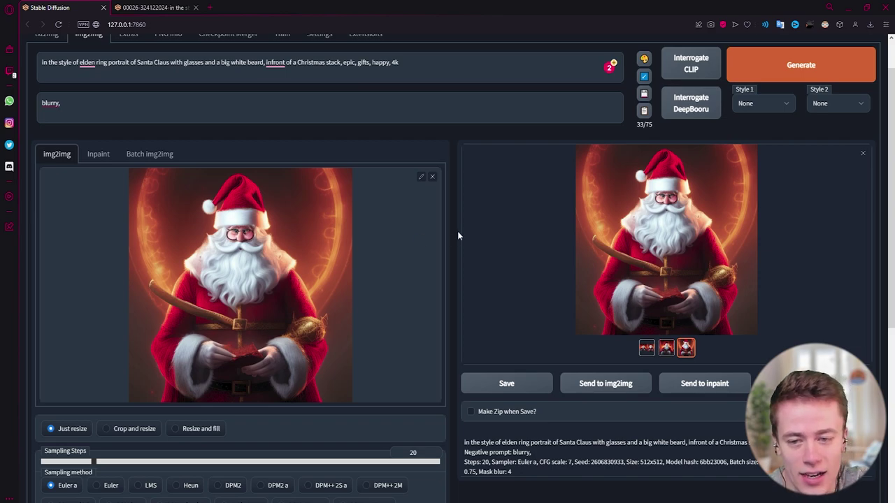
pyautogui.click(103, 160)
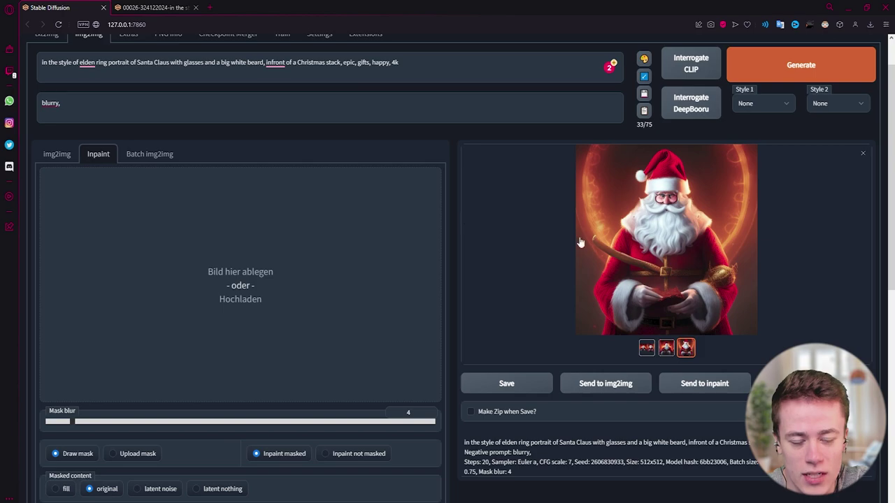
# Load the chosen Santa into the inpaint canvas, resize the brush, and mask the staff's upper-left end
pyautogui.click(718, 390)
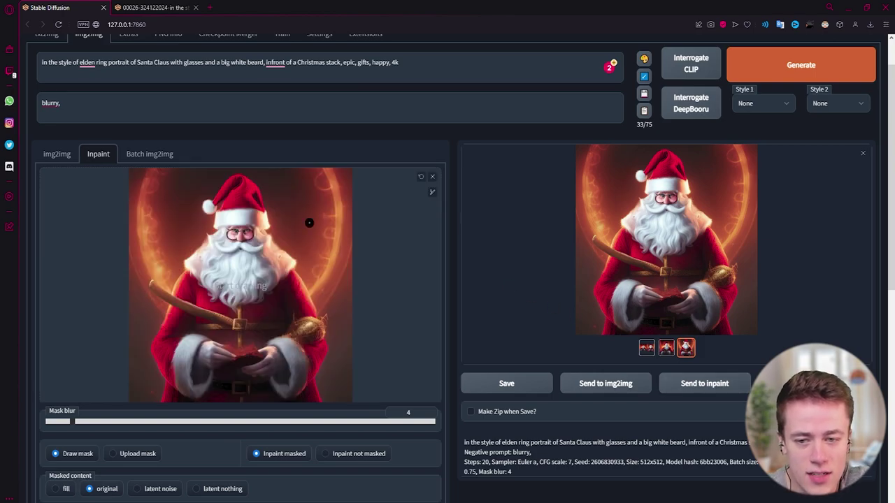
pyautogui.click(432, 194)
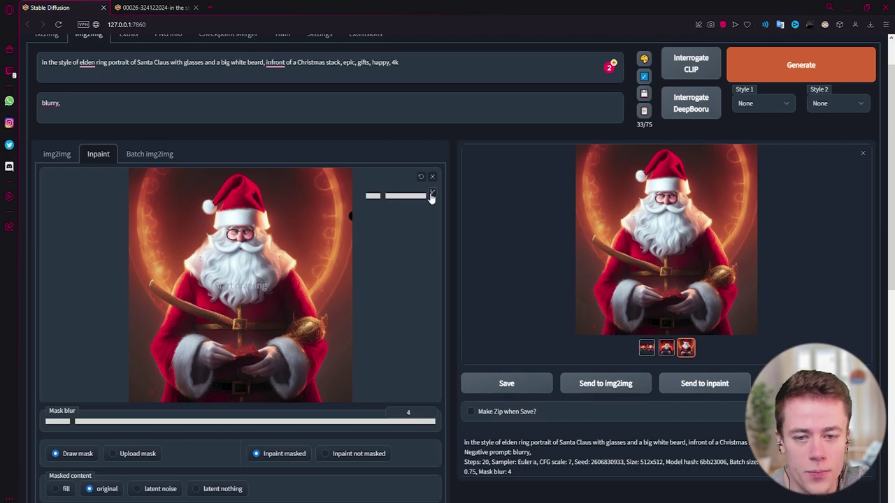
pyautogui.moveTo(424, 196); pyautogui.dragTo(383, 198)
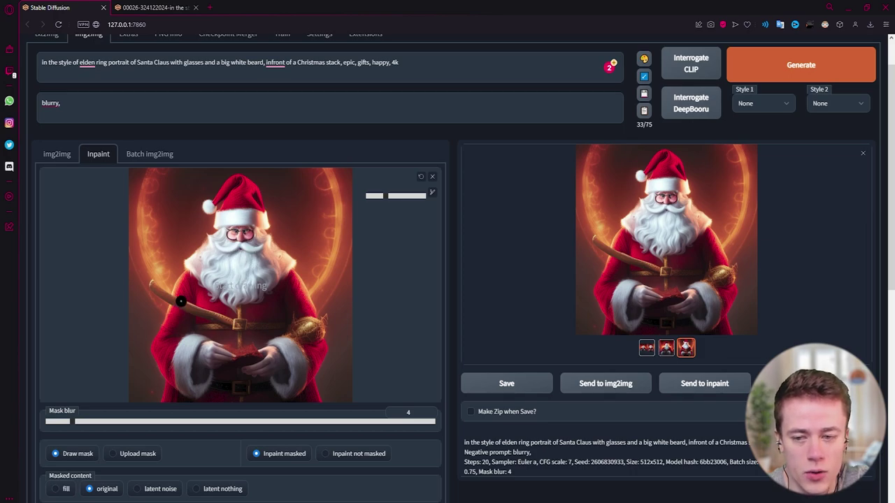
pyautogui.moveTo(152, 282)
pyautogui.mouseDown()
pyautogui.moveTo(161, 298)
pyautogui.moveTo(228, 319)
pyautogui.mouseUp()
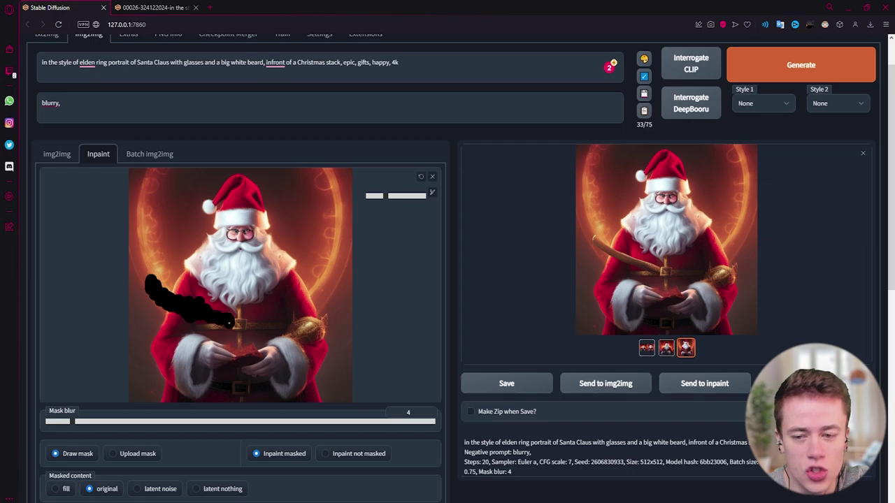
# Add 'in the background' after 'gifts', then mask the background on Santa's right and left sides
pyautogui.click(368, 63)
pyautogui.write('in the background')
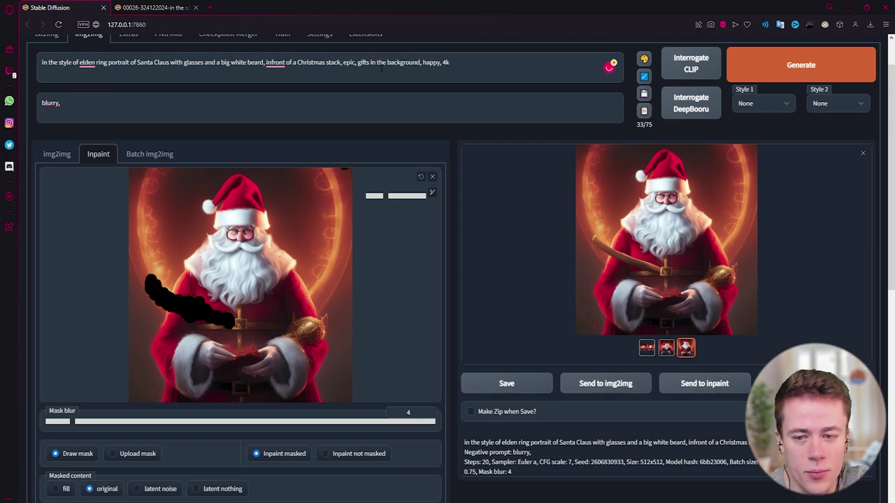
pyautogui.moveTo(386, 195); pyautogui.dragTo(424, 196)
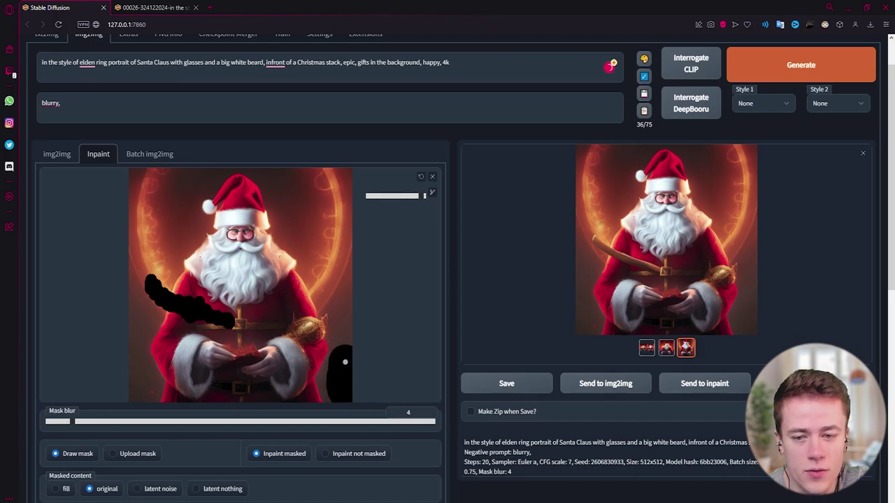
pyautogui.moveTo(345, 362)
pyautogui.mouseDown()
pyautogui.moveTo(346, 183)
pyautogui.moveTo(318, 225)
pyautogui.moveTo(314, 169)
pyautogui.mouseUp()
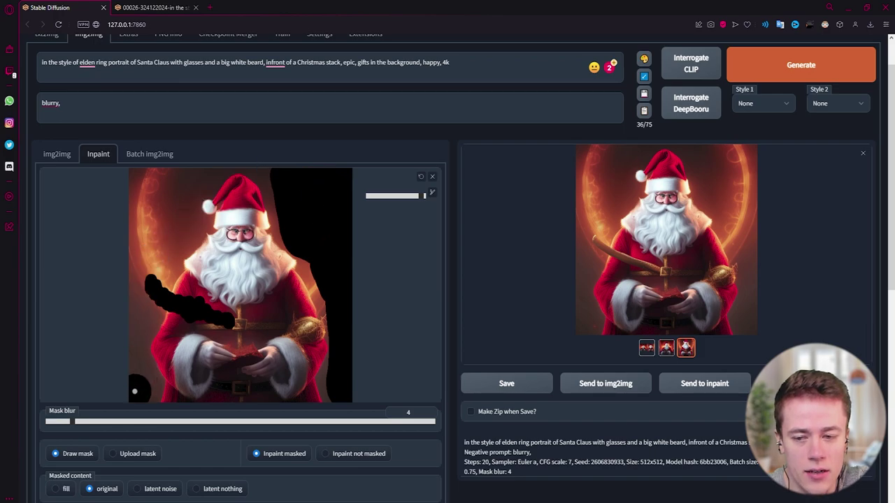
pyautogui.moveTo(135, 380)
pyautogui.mouseDown()
pyautogui.moveTo(129, 213)
pyautogui.moveTo(138, 200)
pyautogui.moveTo(151, 265)
pyautogui.moveTo(144, 175)
pyautogui.moveTo(161, 279)
pyautogui.moveTo(167, 182)
pyautogui.moveTo(193, 172)
pyautogui.mouseUp()
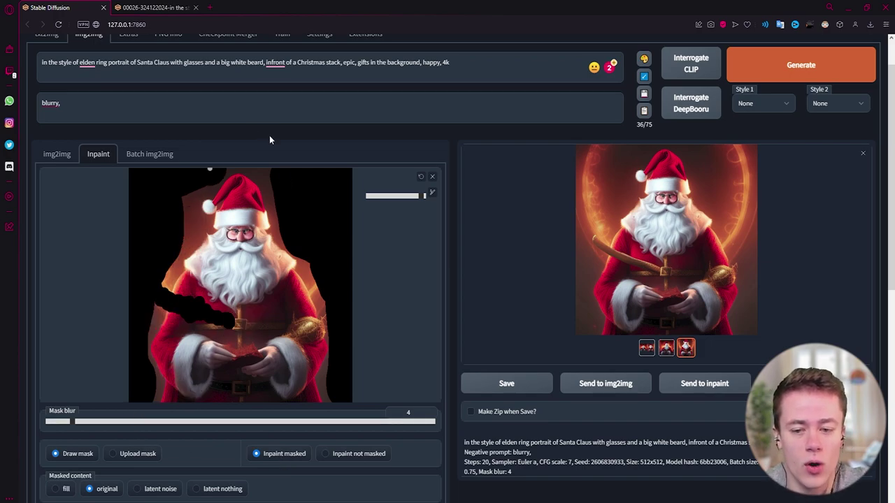
pyautogui.moveTo(424, 196); pyautogui.dragTo(369, 196)
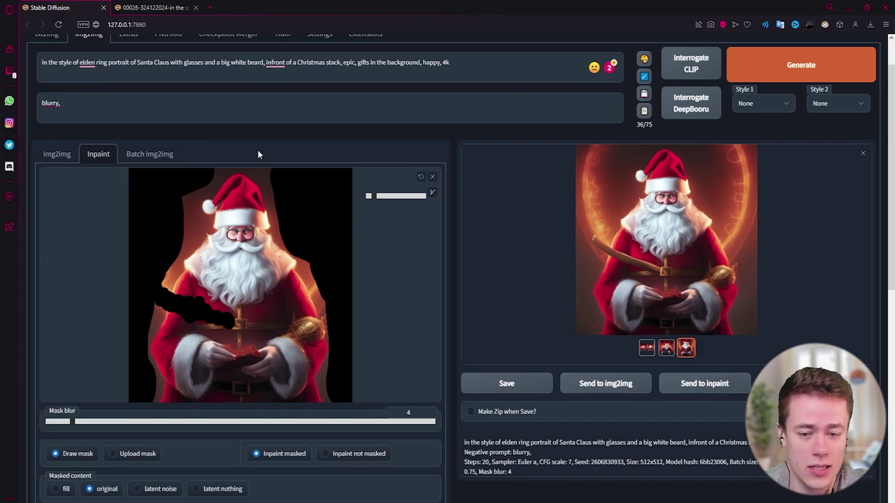
# Raise the mask blur to 5 and choose DDIM as the sampling method
pyautogui.scroll(-2, 354, 440)
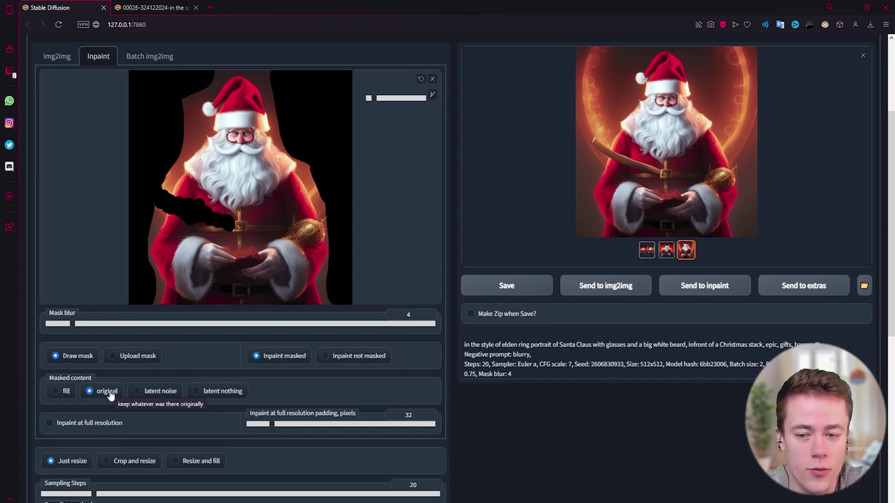
pyautogui.click(78, 323)
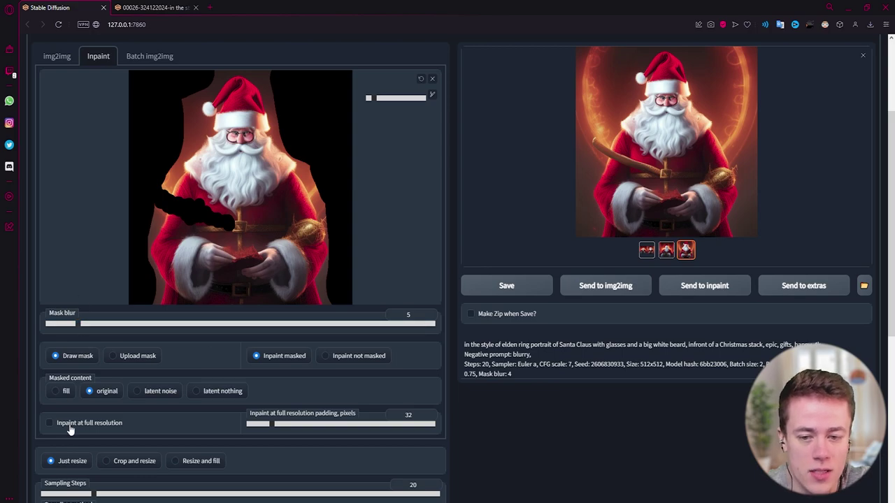
pyautogui.scroll(-1, 277, 440)
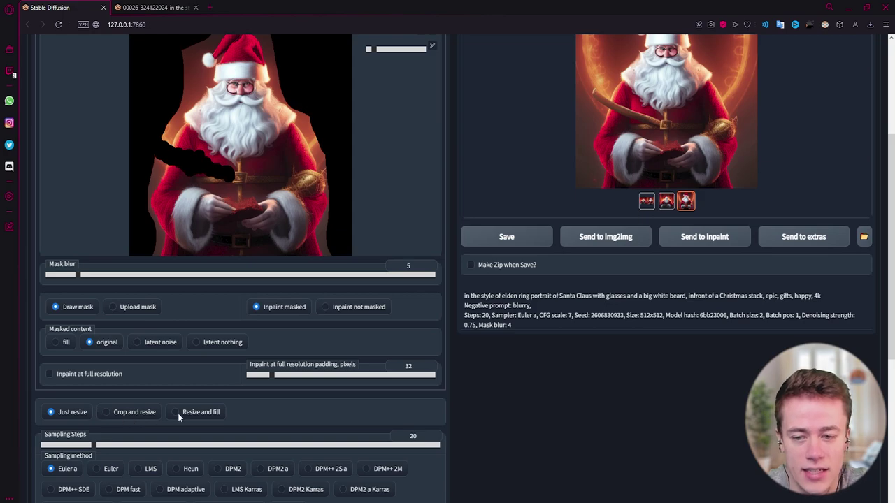
pyautogui.scroll(-1, 178, 413)
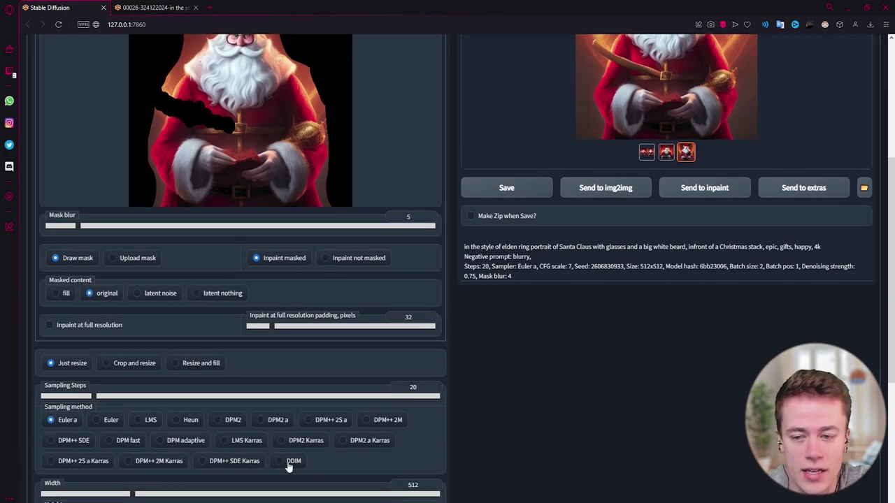
pyautogui.click(288, 465)
pyautogui.scroll(-1, 363, 454)
pyautogui.scroll(-1, 363, 455)
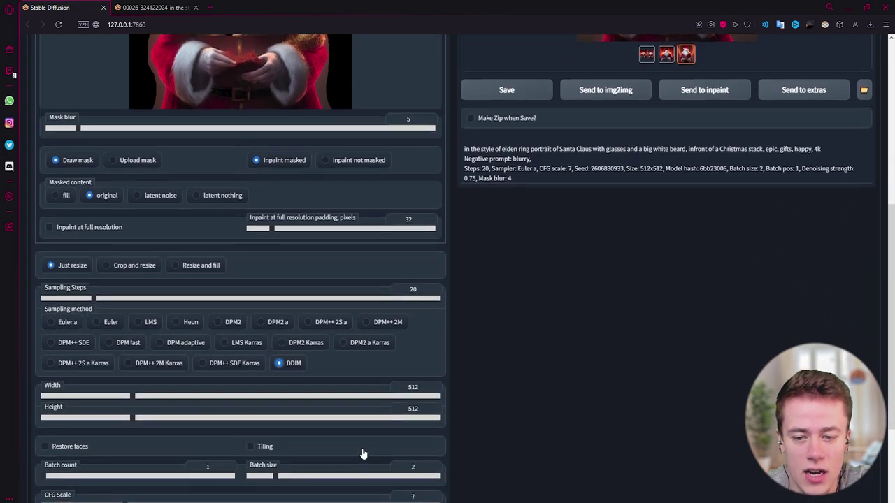
pyautogui.scroll(-1, 365, 451)
pyautogui.scroll(-1, 367, 449)
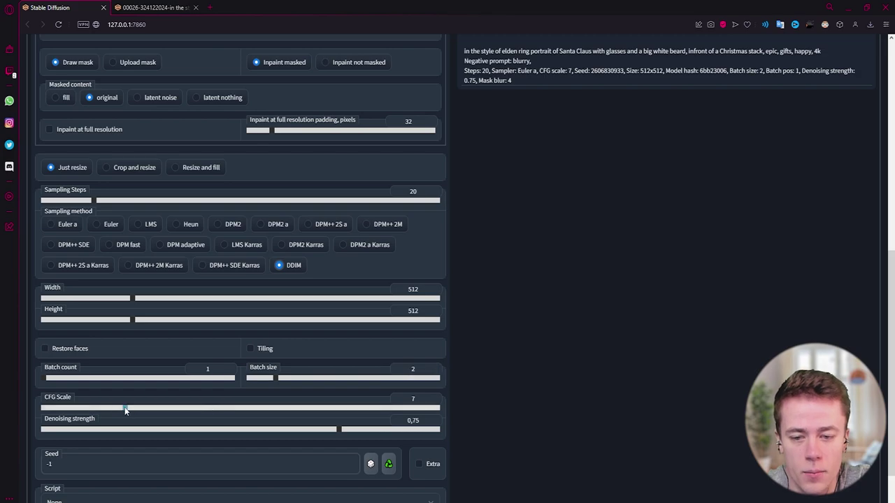
# Set CFG scale to 9 and the seed to 324122022
pyautogui.moveTo(125, 410); pyautogui.dragTo(154, 407)
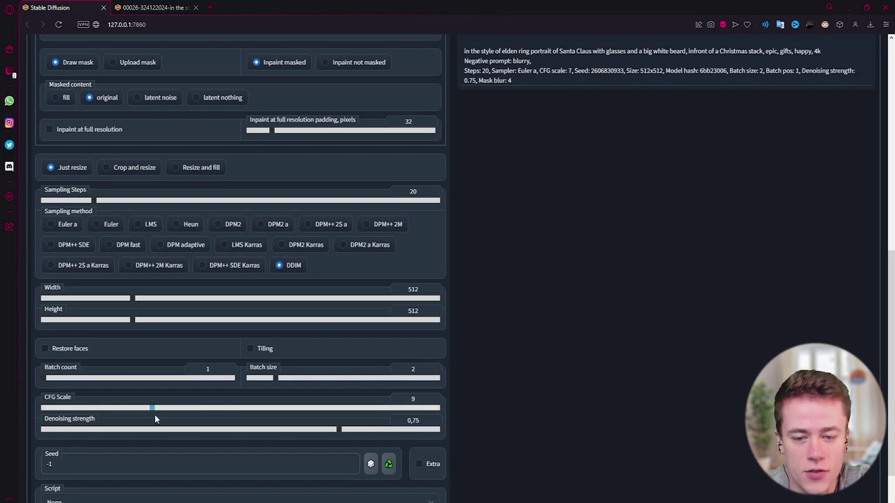
pyautogui.moveTo(127, 463)
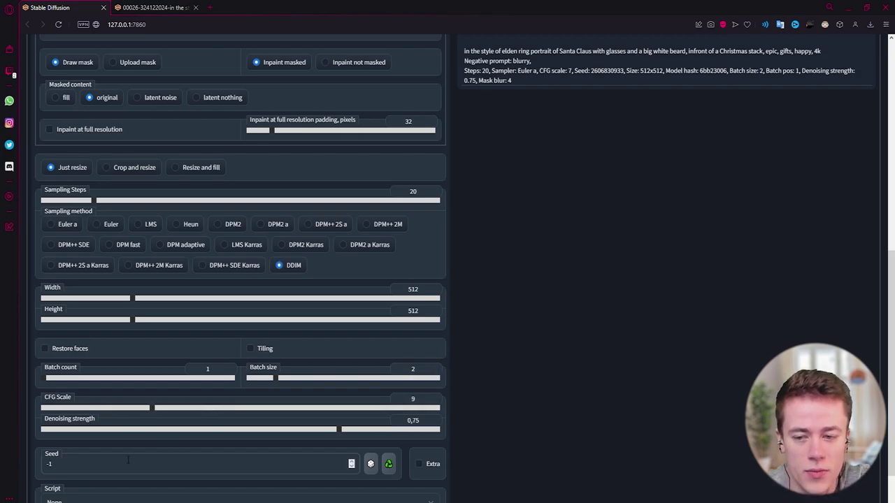
pyautogui.scroll(-2, 127, 459)
pyautogui.doubleClick(47, 410)
pyautogui.write('24122022')
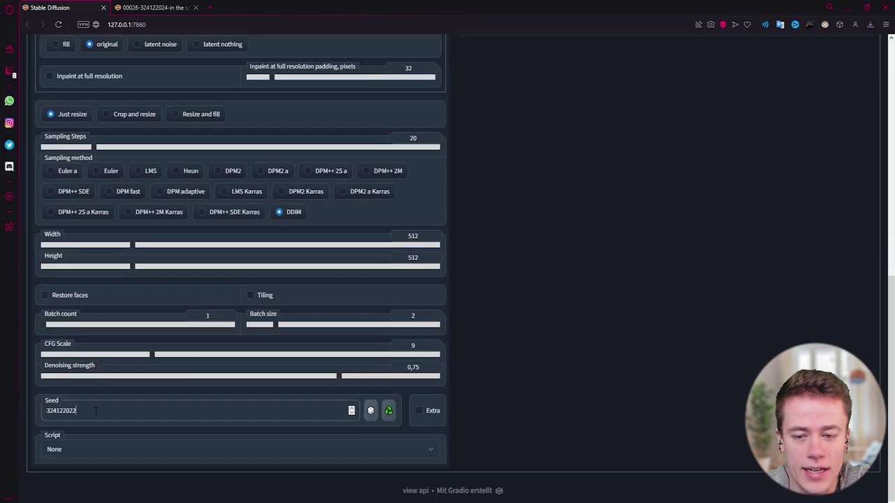
pyautogui.scroll(5, 512, 366)
pyautogui.scroll(2, 512, 366)
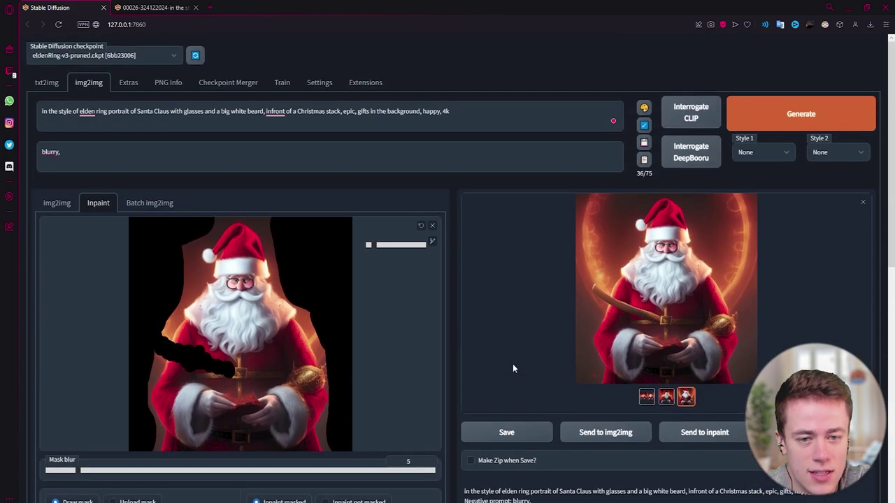
pyautogui.scroll(-1, 364, 363)
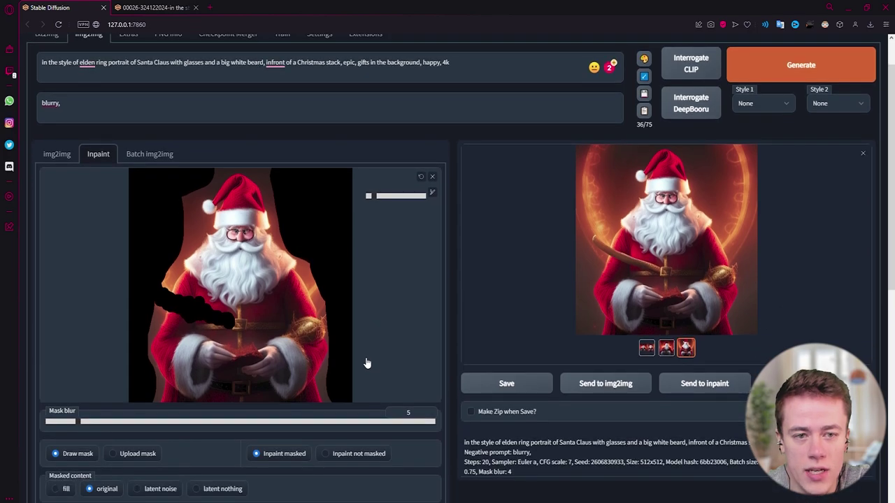
# Generate the inpainted candlelit Santa and open the result in its own browser tab
pyautogui.click(781, 70)
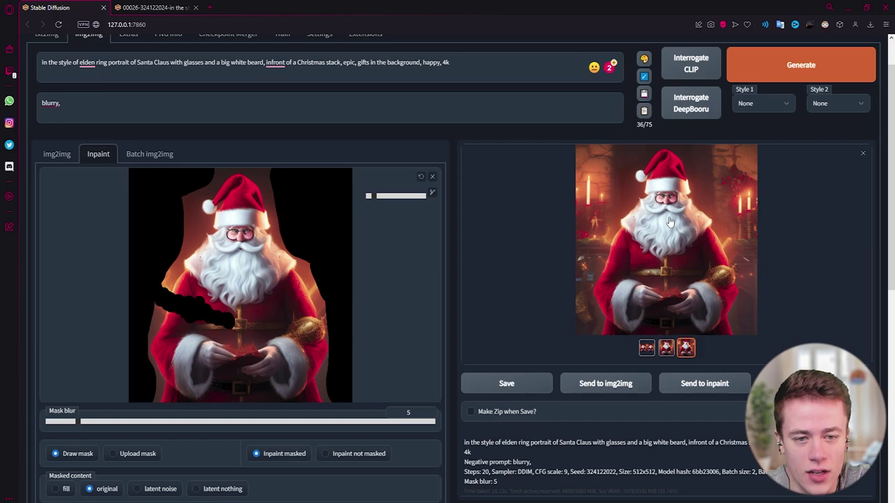
pyautogui.click(150, 156)
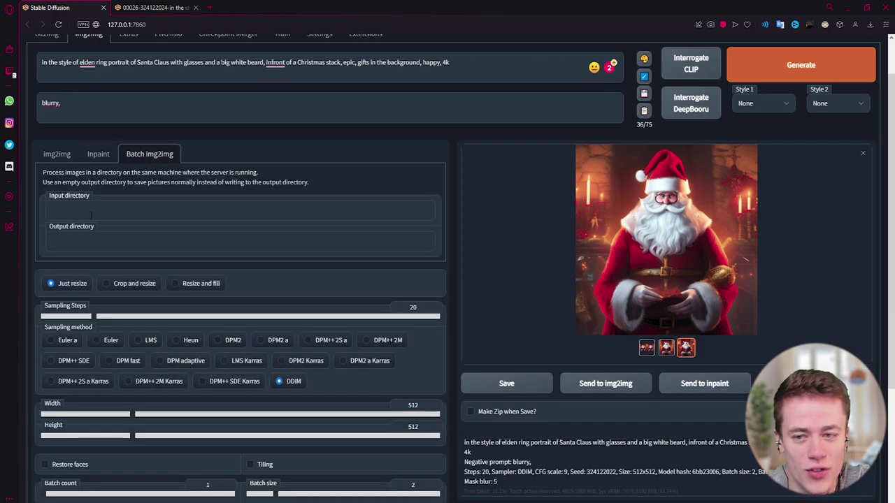
pyautogui.scroll(2, 199, 249)
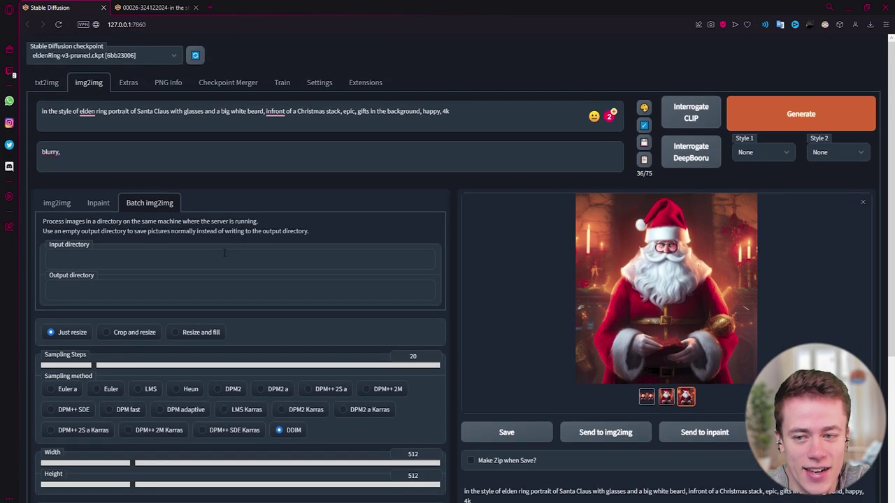
pyautogui.click(669, 260)
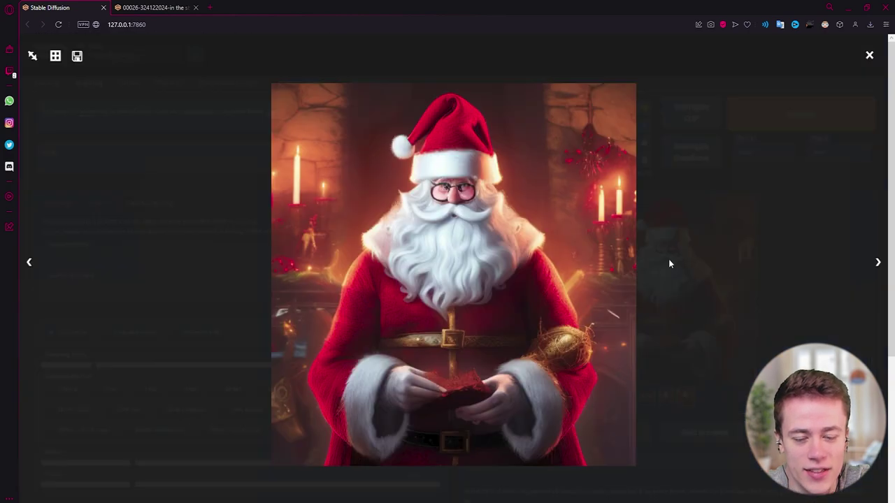
pyautogui.rightClick(442, 227)
pyautogui.click(455, 233)
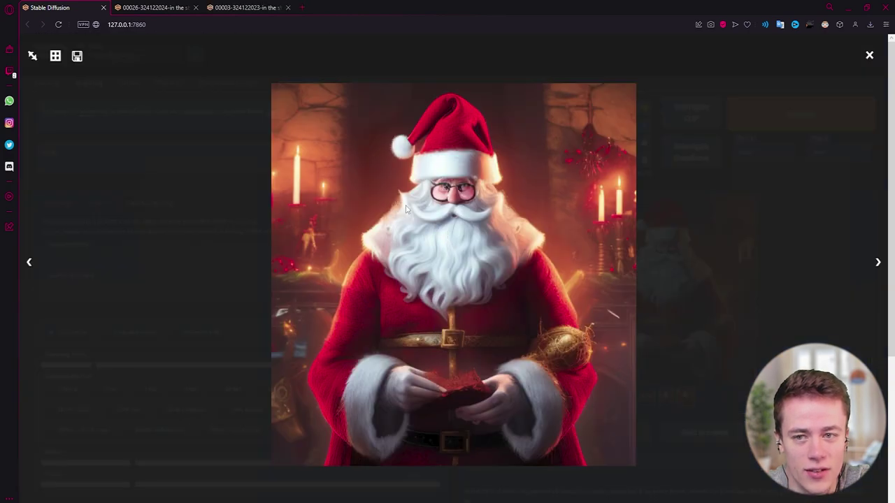
pyautogui.click(248, 7)
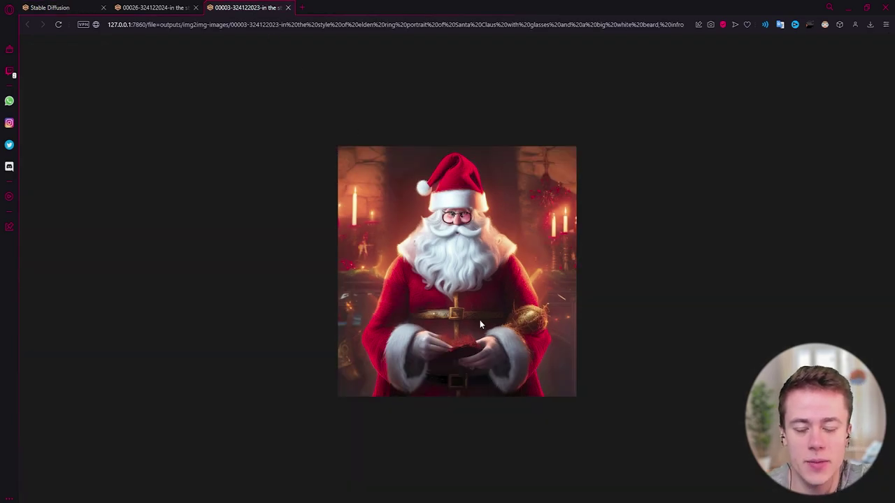
# Back in the web UI, close the enlarged view and send the image to Extras
pyautogui.click(56, 7)
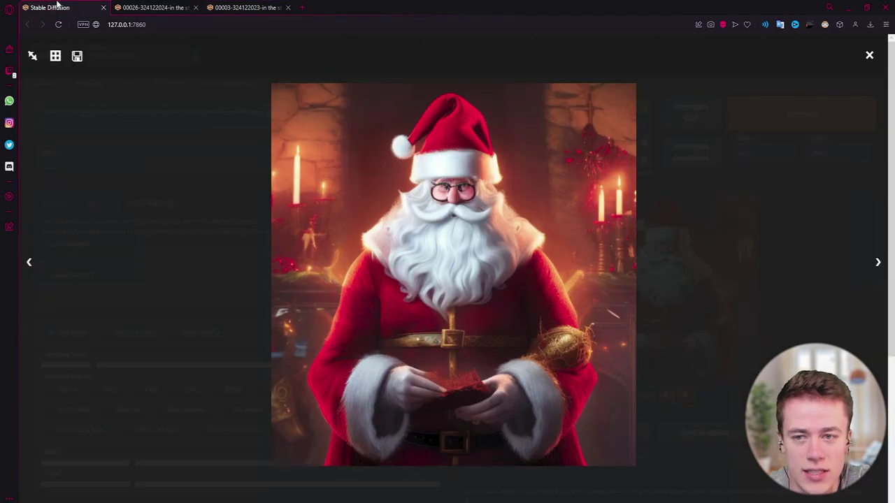
pyautogui.click(180, 170)
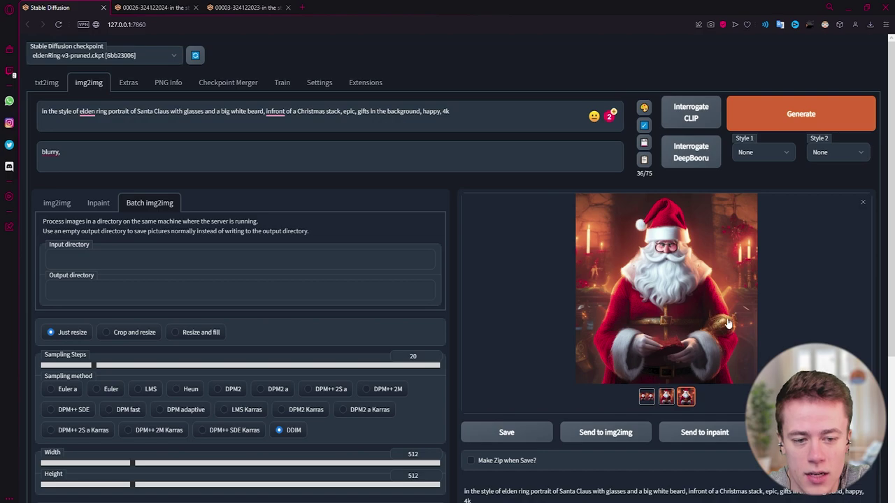
pyautogui.click(783, 430)
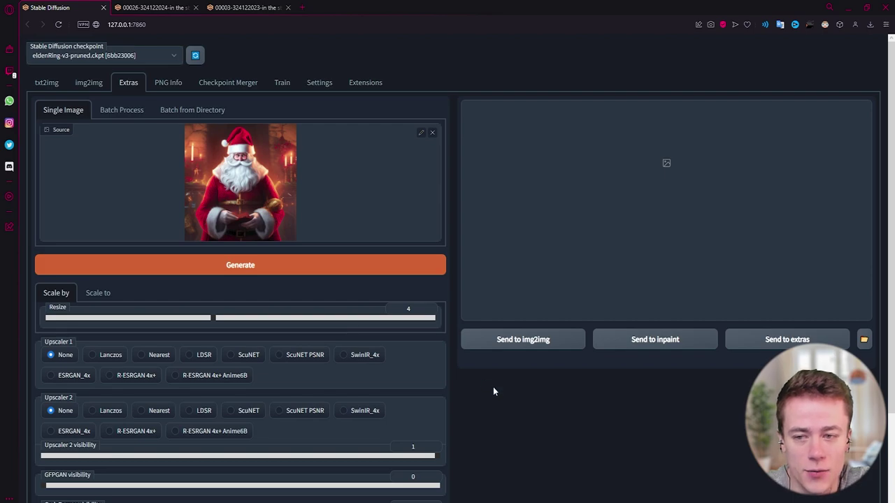
# Upscale 4x with SwinIR_4x as Upscaler 1 and open the 00000.png output in a new tab
pyautogui.scroll(-2, 493, 388)
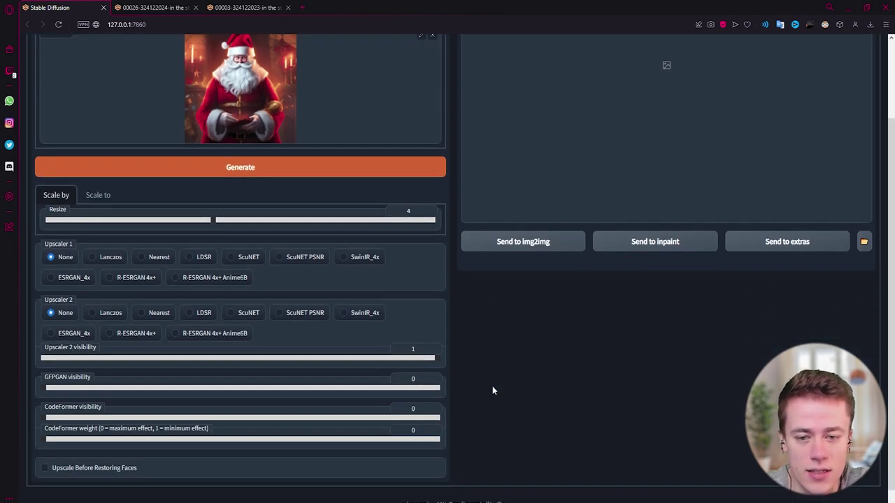
pyautogui.click(353, 261)
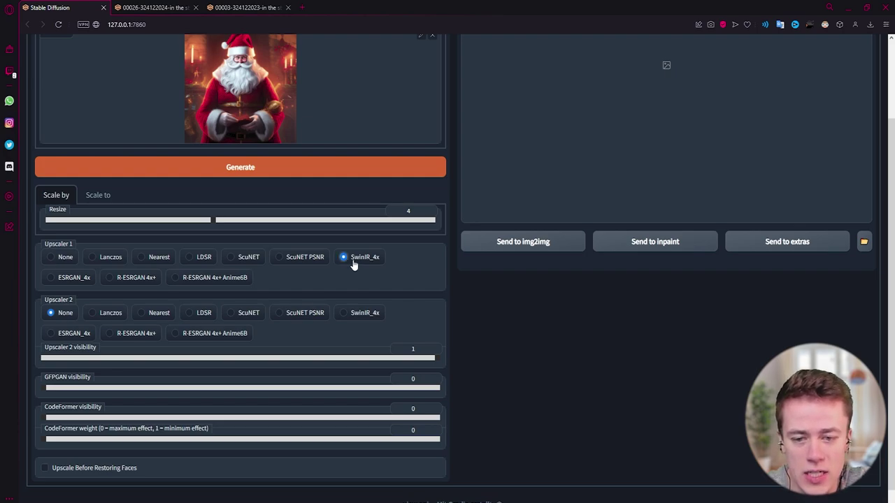
pyautogui.scroll(2, 183, 451)
pyautogui.click(412, 266)
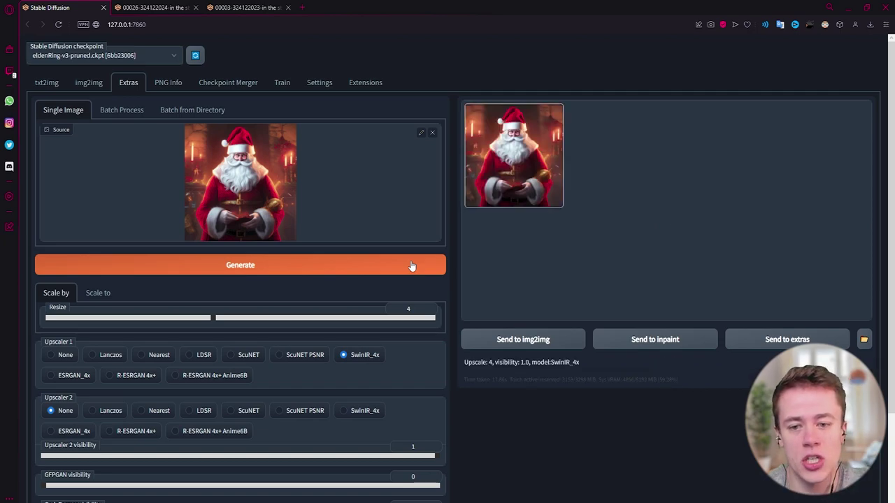
pyautogui.rightClick(500, 159)
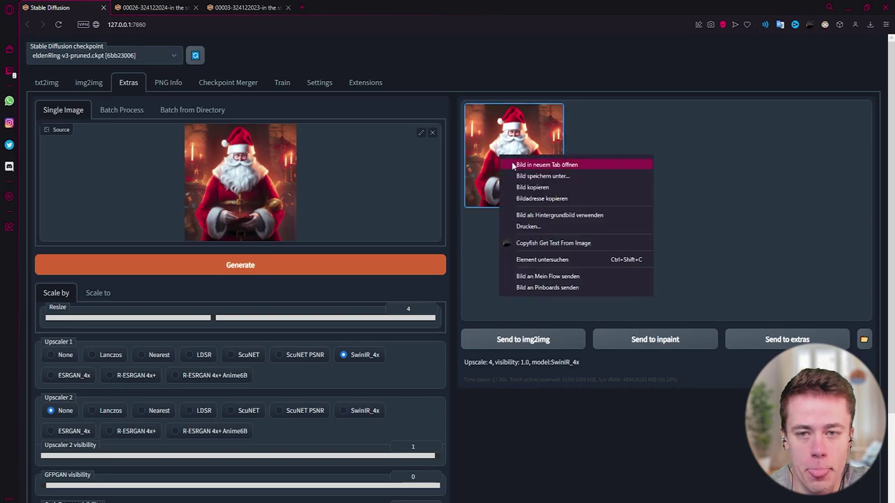
pyautogui.click(547, 165)
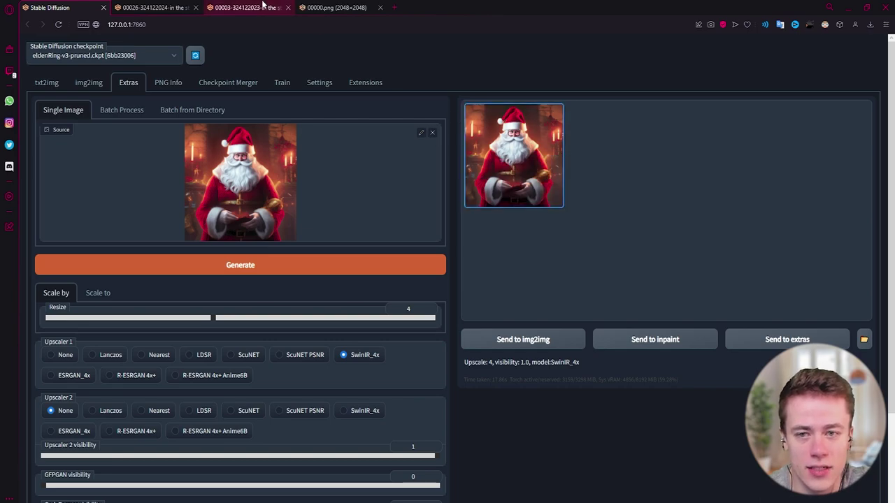
pyautogui.click(263, 6)
# Compare the 00000.png upscale with the smaller 00003 original, then zoom to 100% and back to fit
pyautogui.click(326, 7)
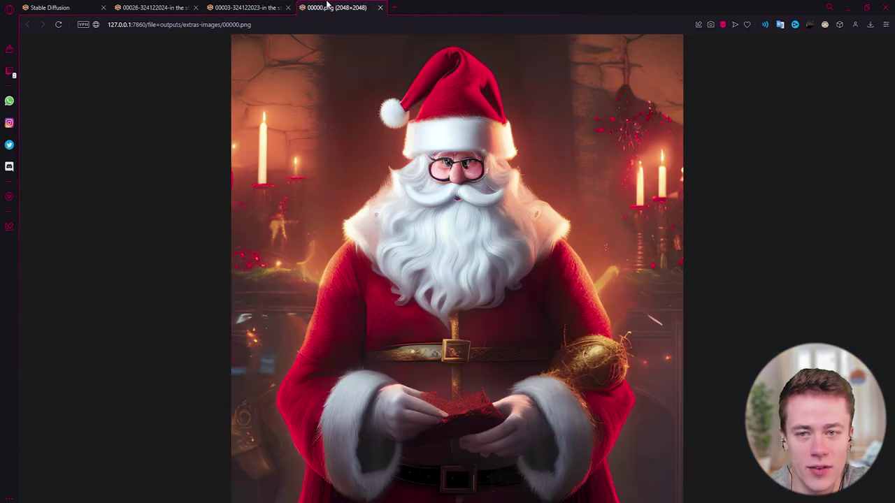
pyautogui.click(252, 6)
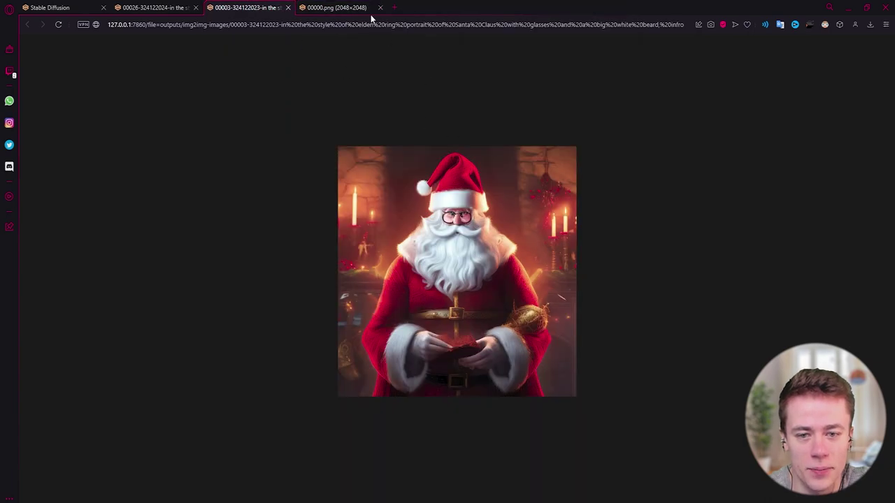
pyautogui.click(330, 7)
pyautogui.click(466, 212)
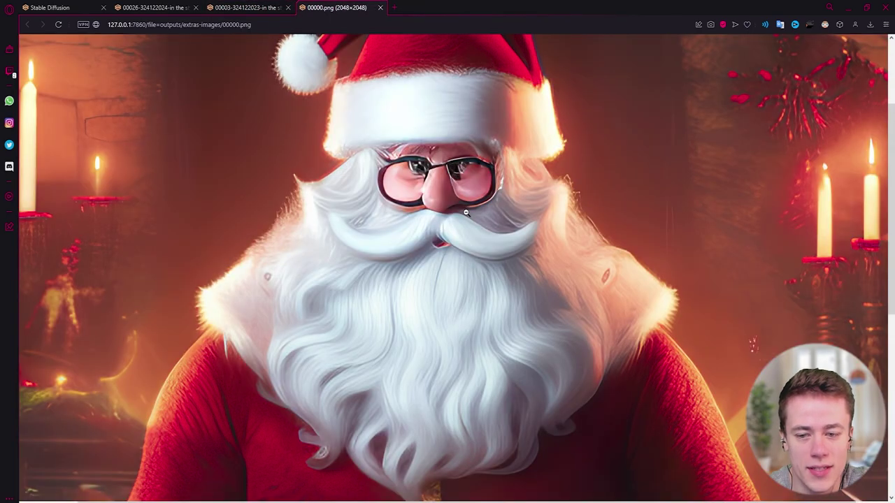
pyautogui.click(464, 212)
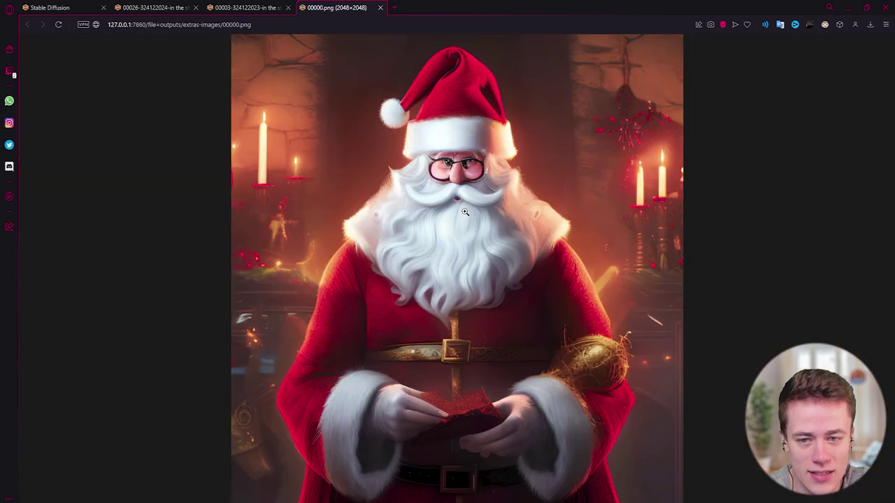